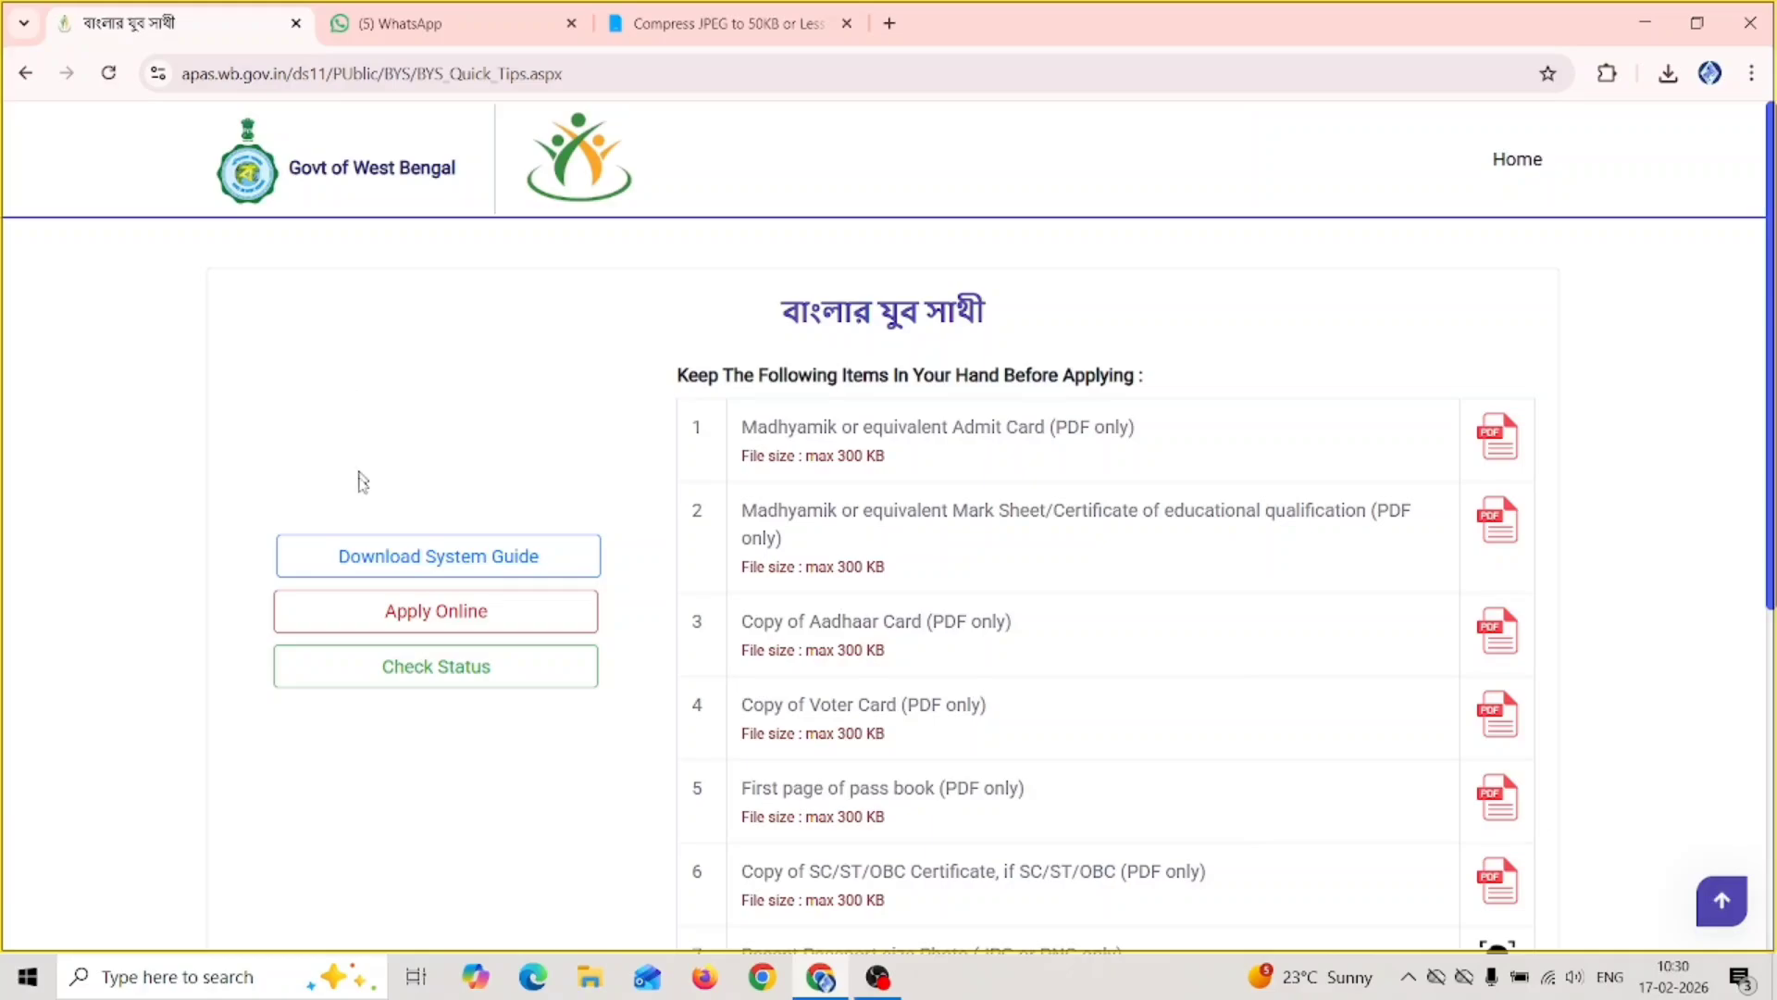
Start a new online application from the Quick Tips page
left_click(368, 606)
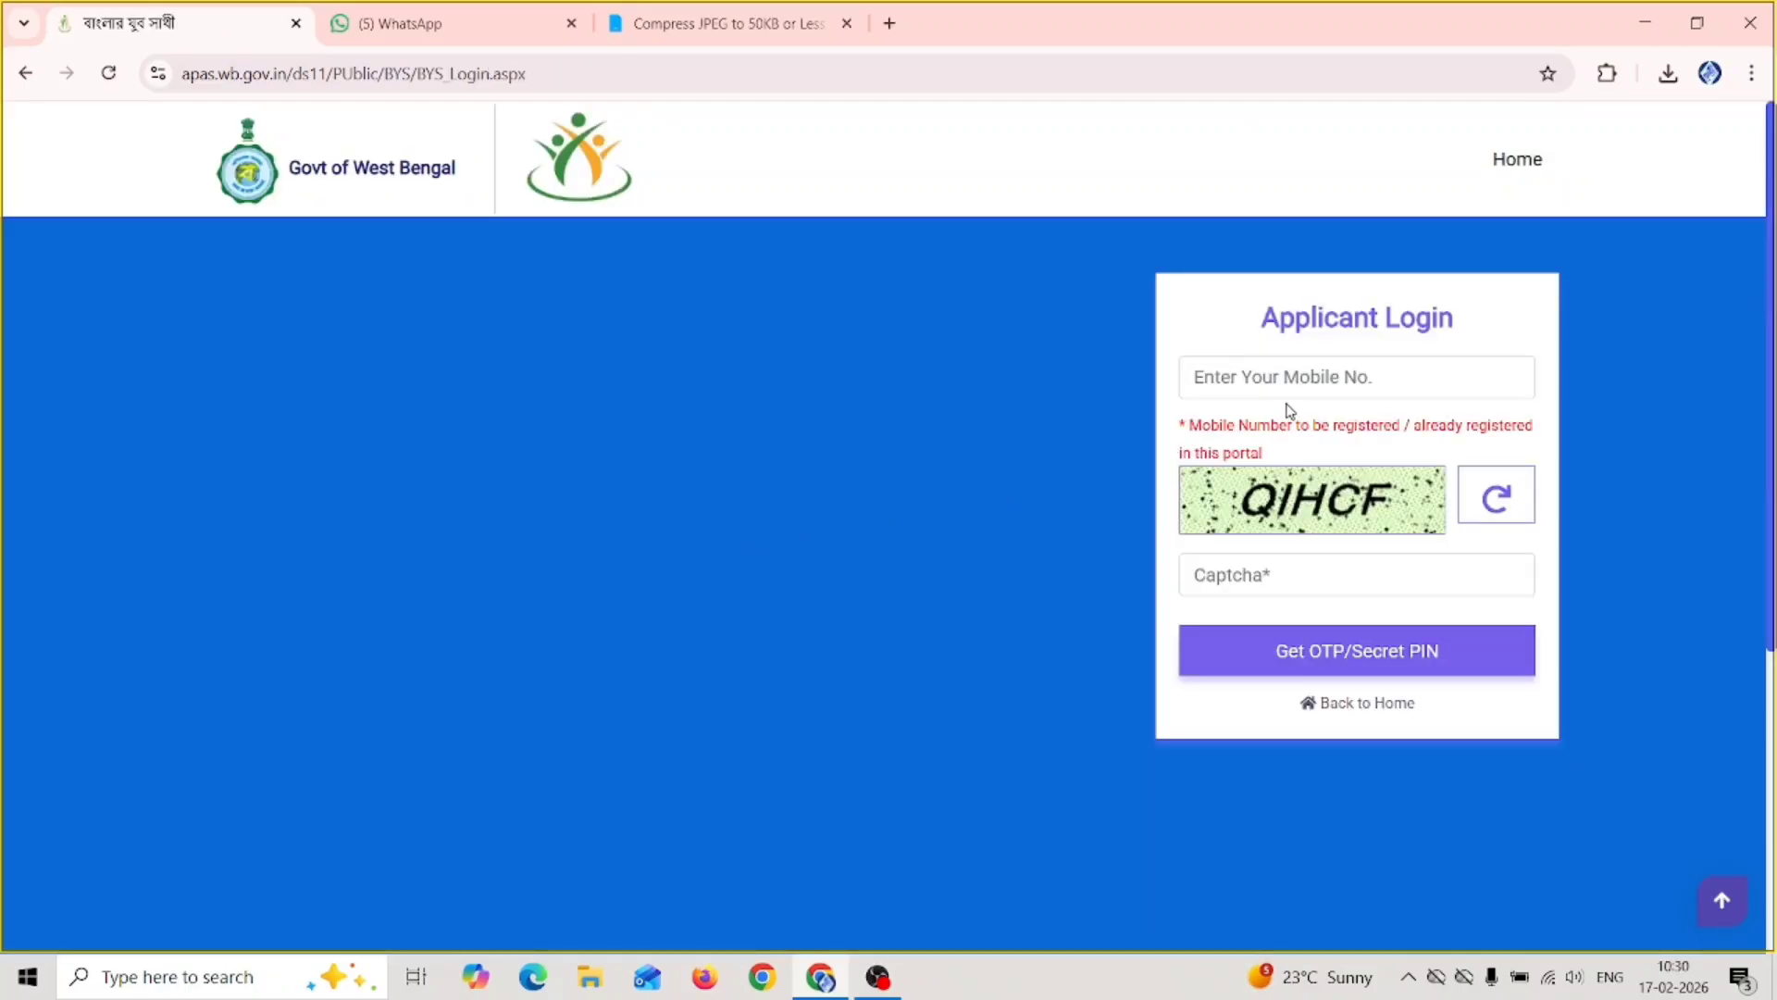
Enter the applicant's mobile number and the captcha text, then request the secret PIN
left_click(1289, 379)
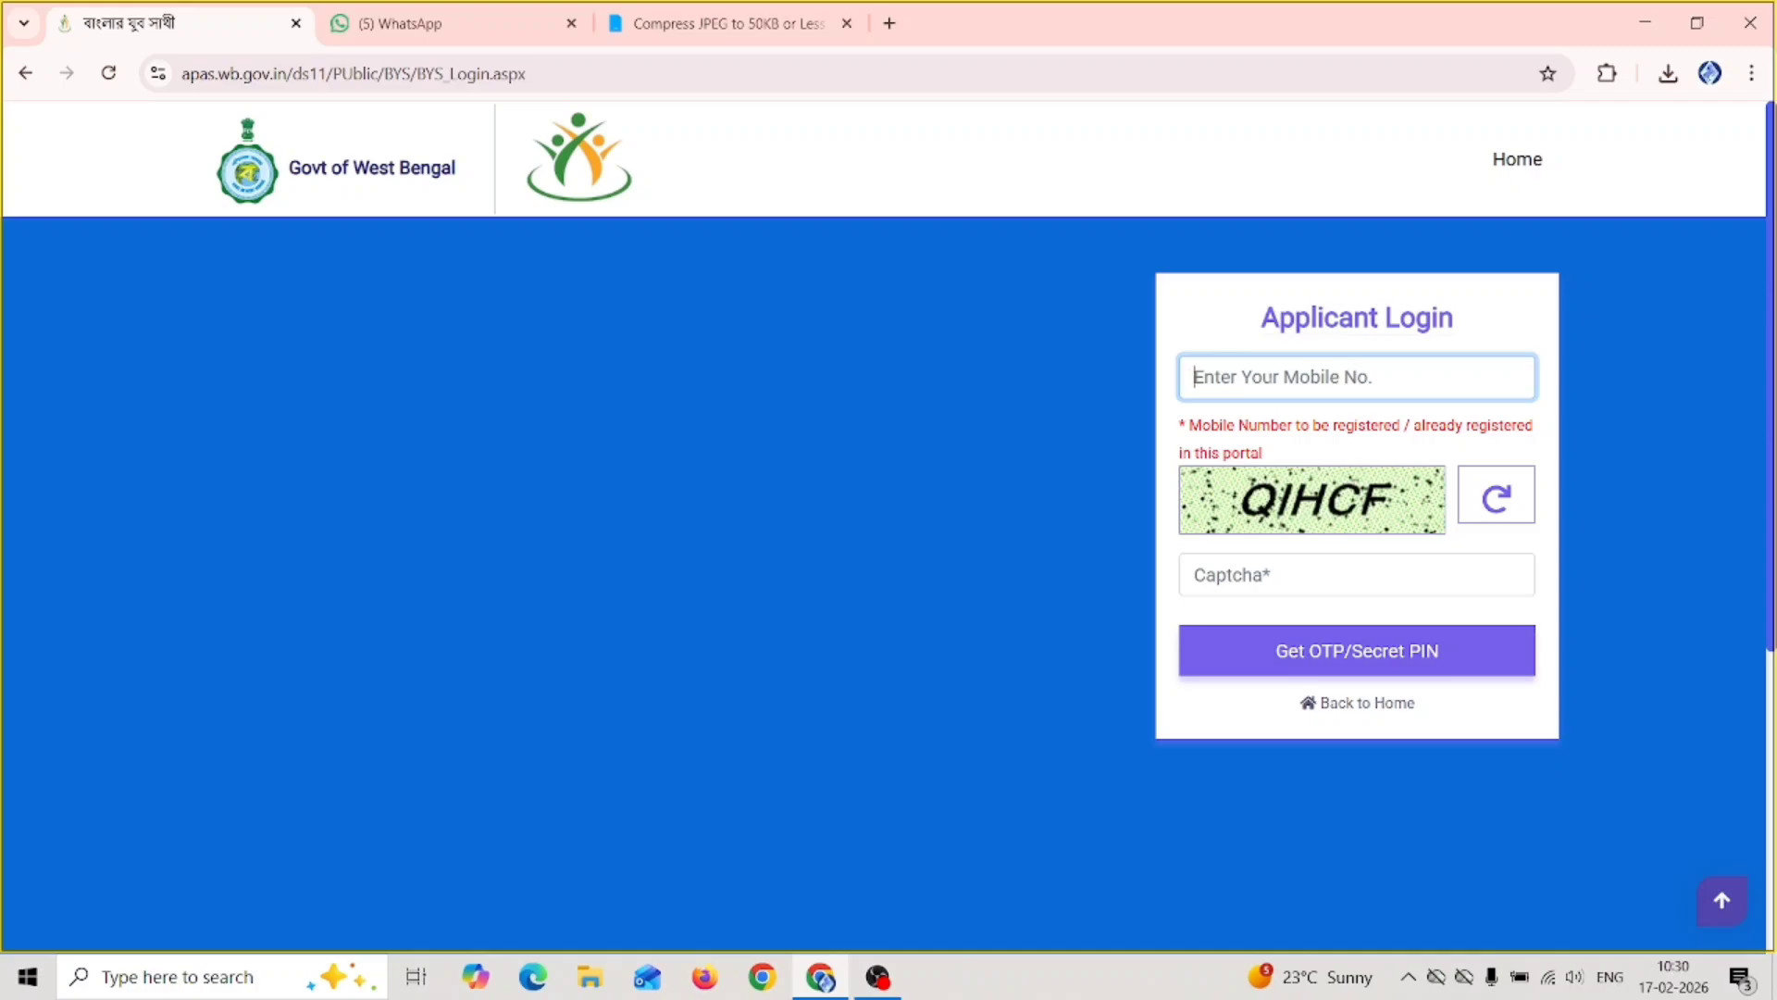
type("70")
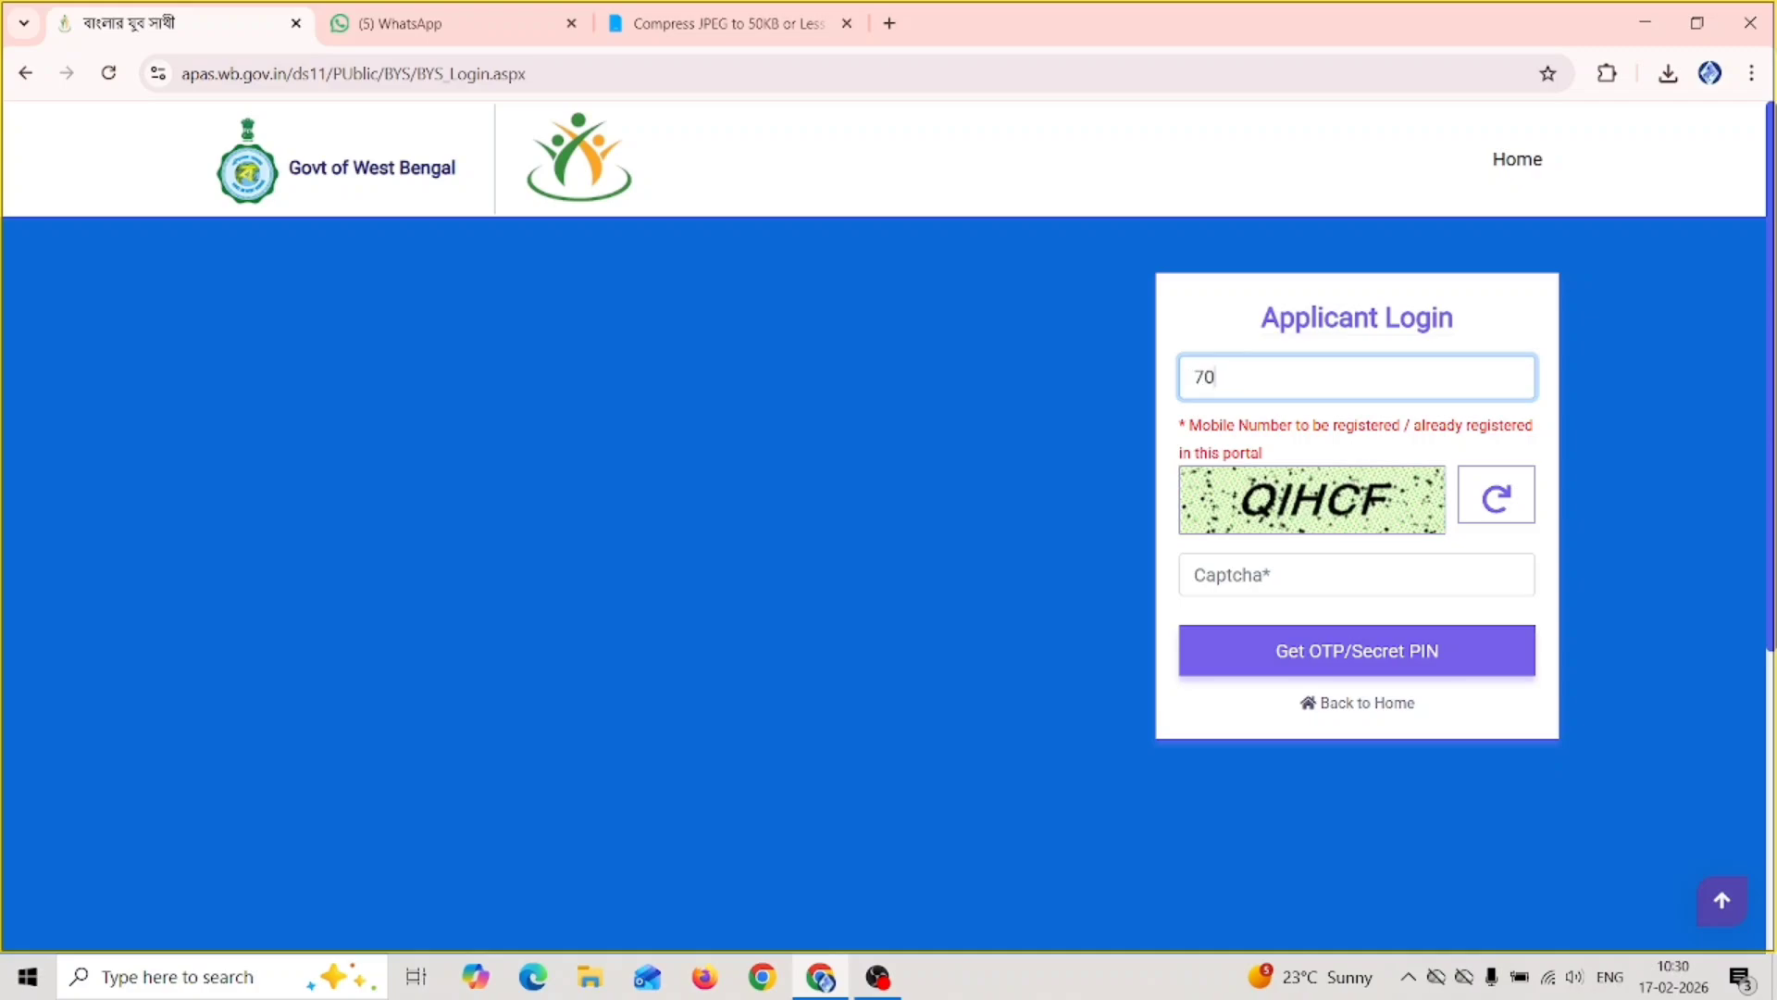
type("76")
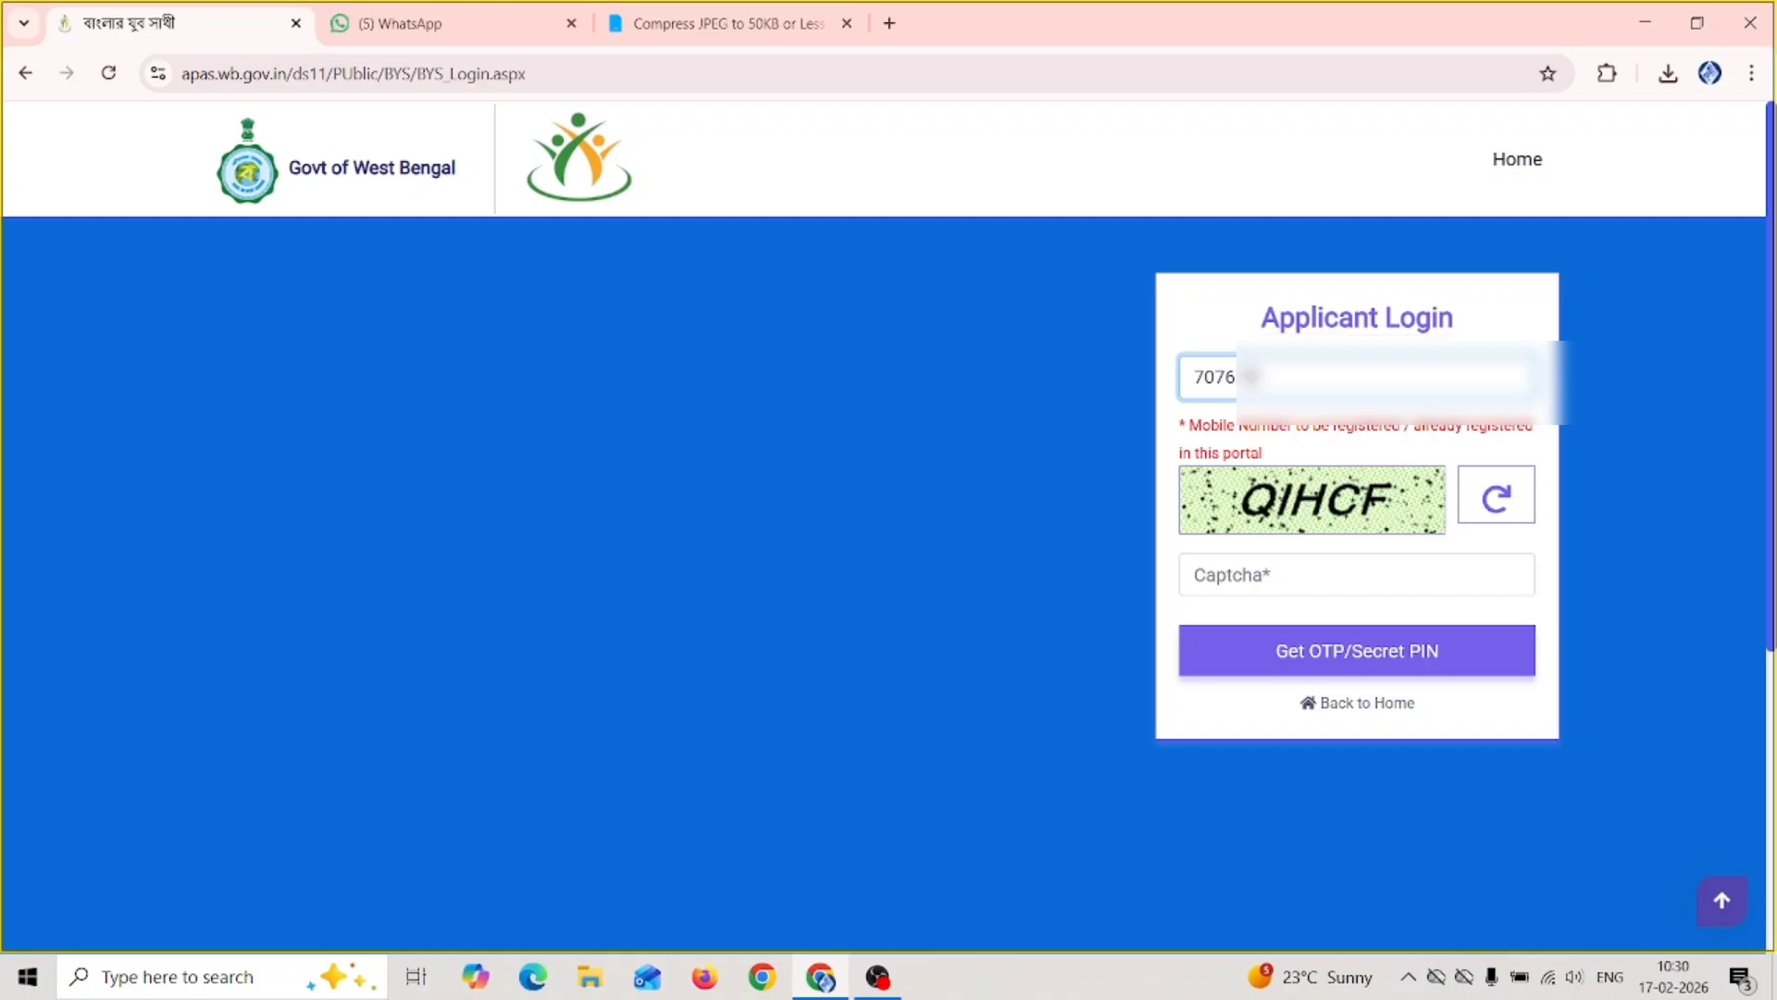
type("?")
left_click(1227, 567)
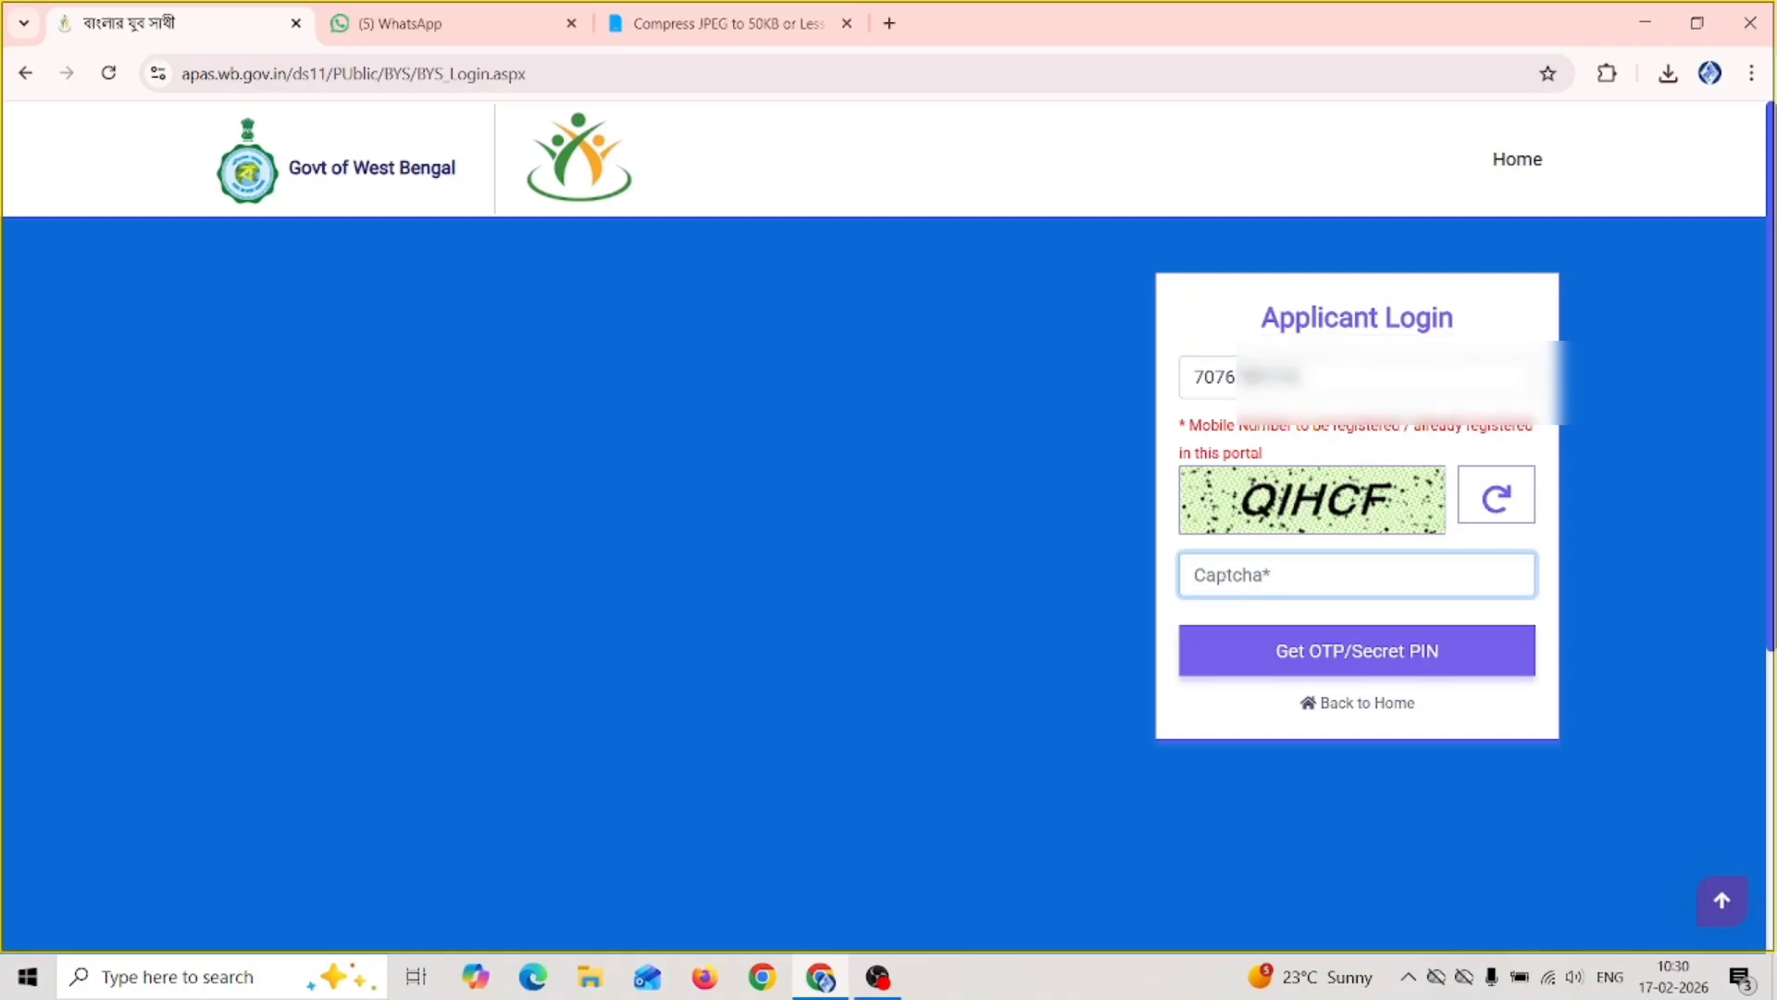
type("QIHCF")
left_click(1262, 645)
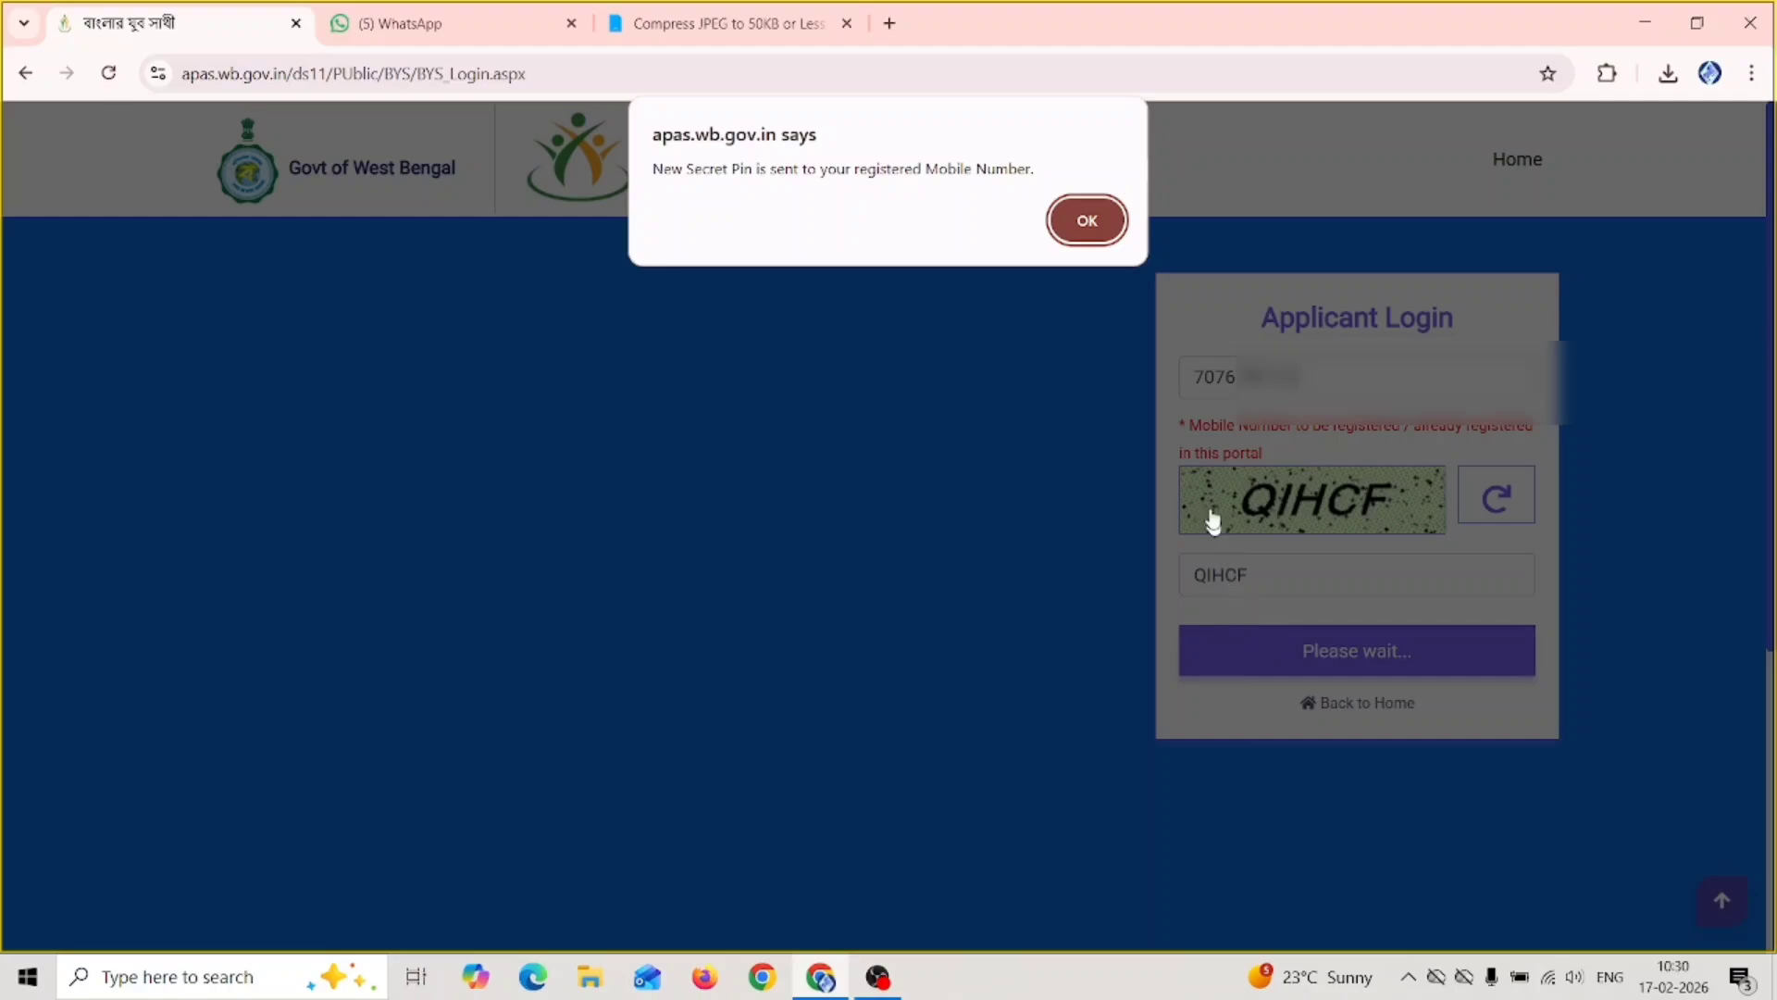
Dismiss the PIN-sent alert, then enter and verify the six-digit secret PIN to log in
left_click(1123, 221)
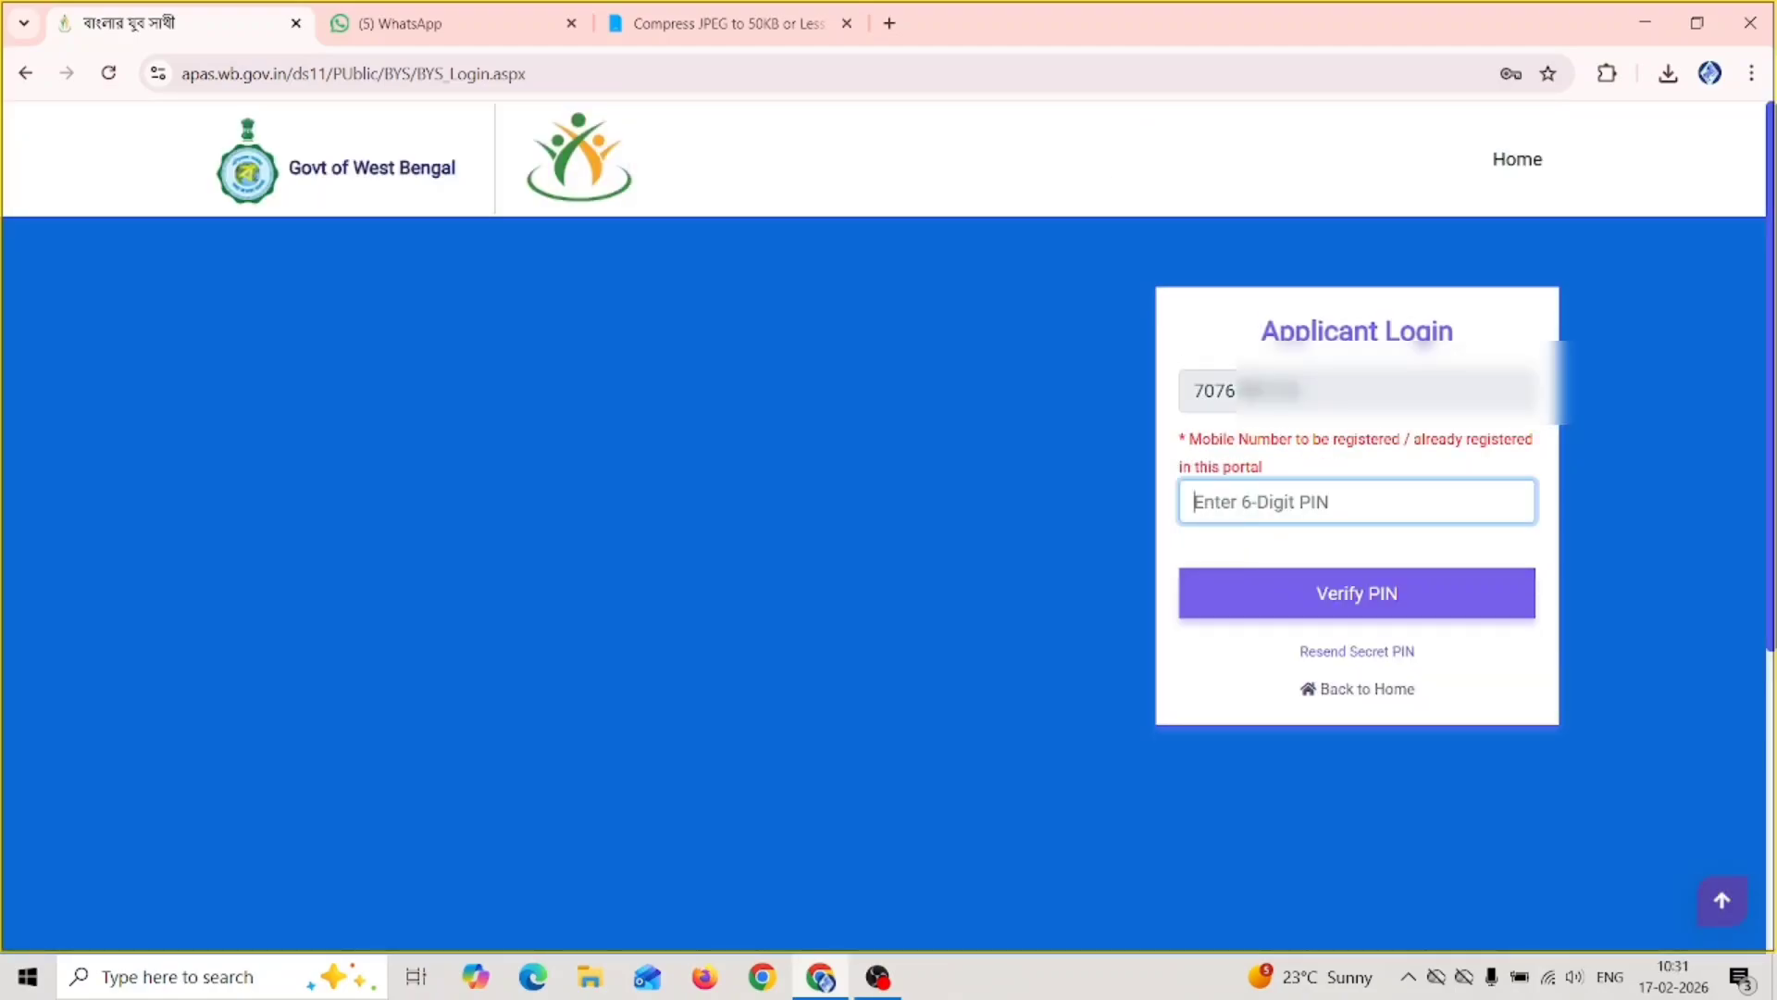
type("1")
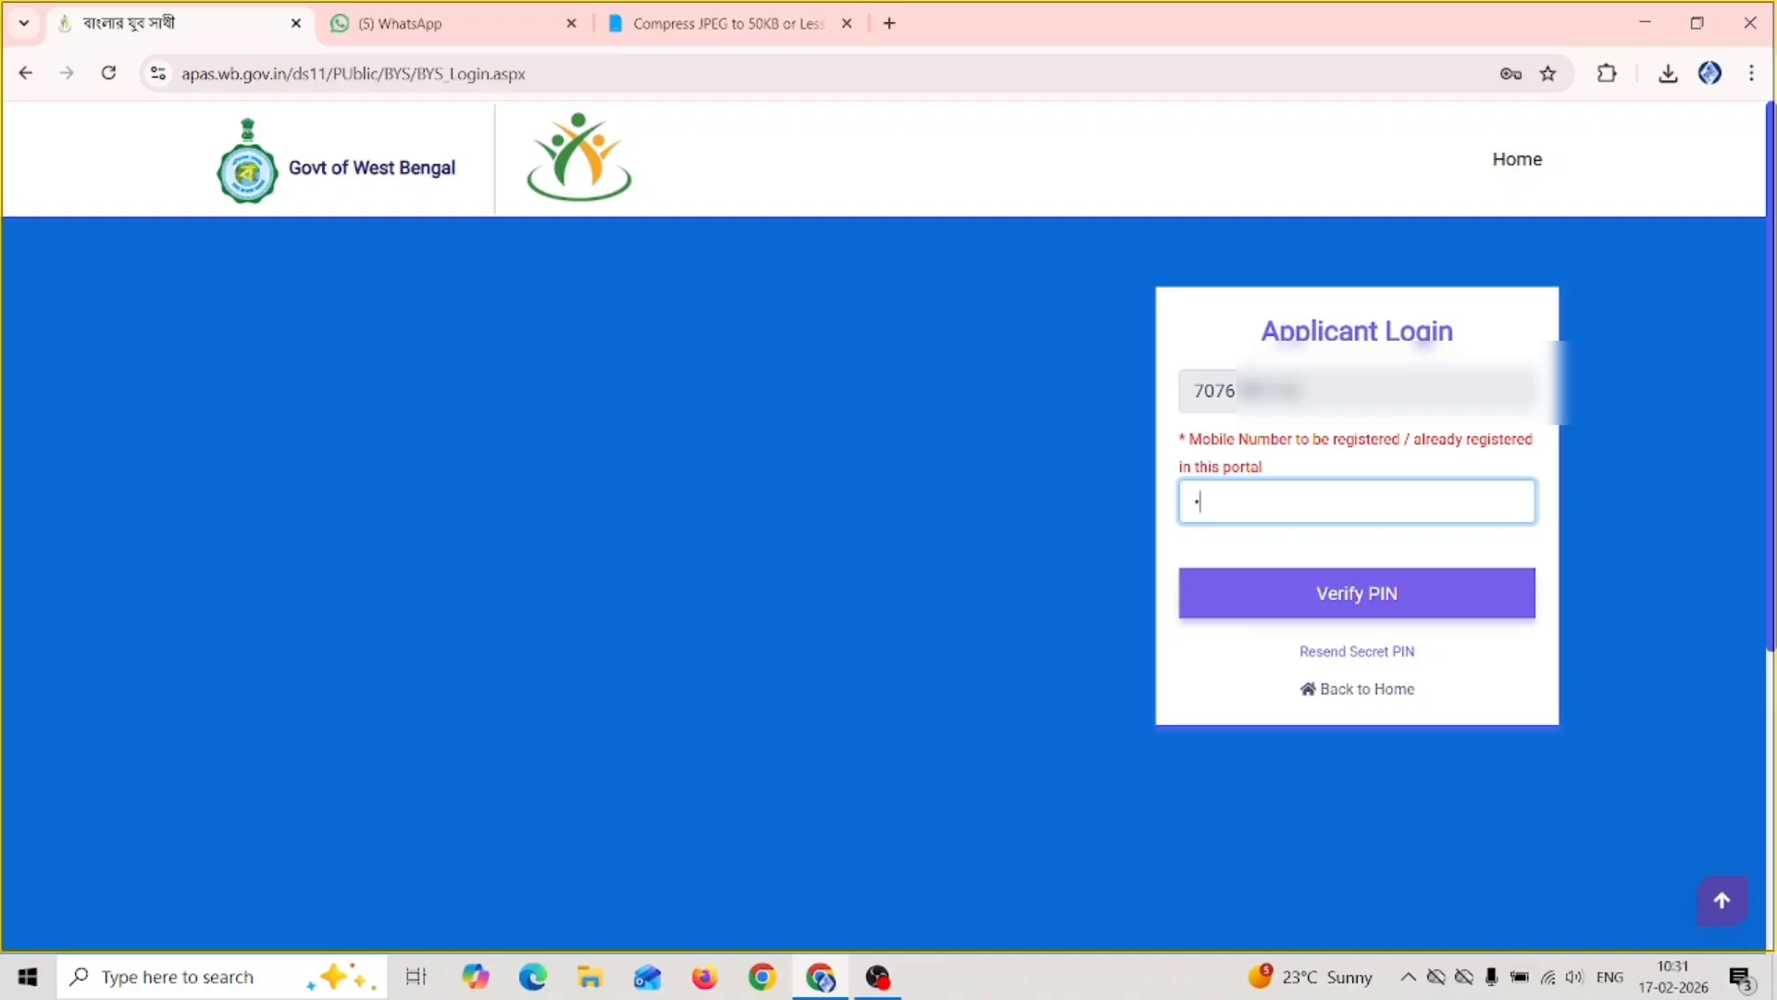
type("23456")
left_click(1215, 600)
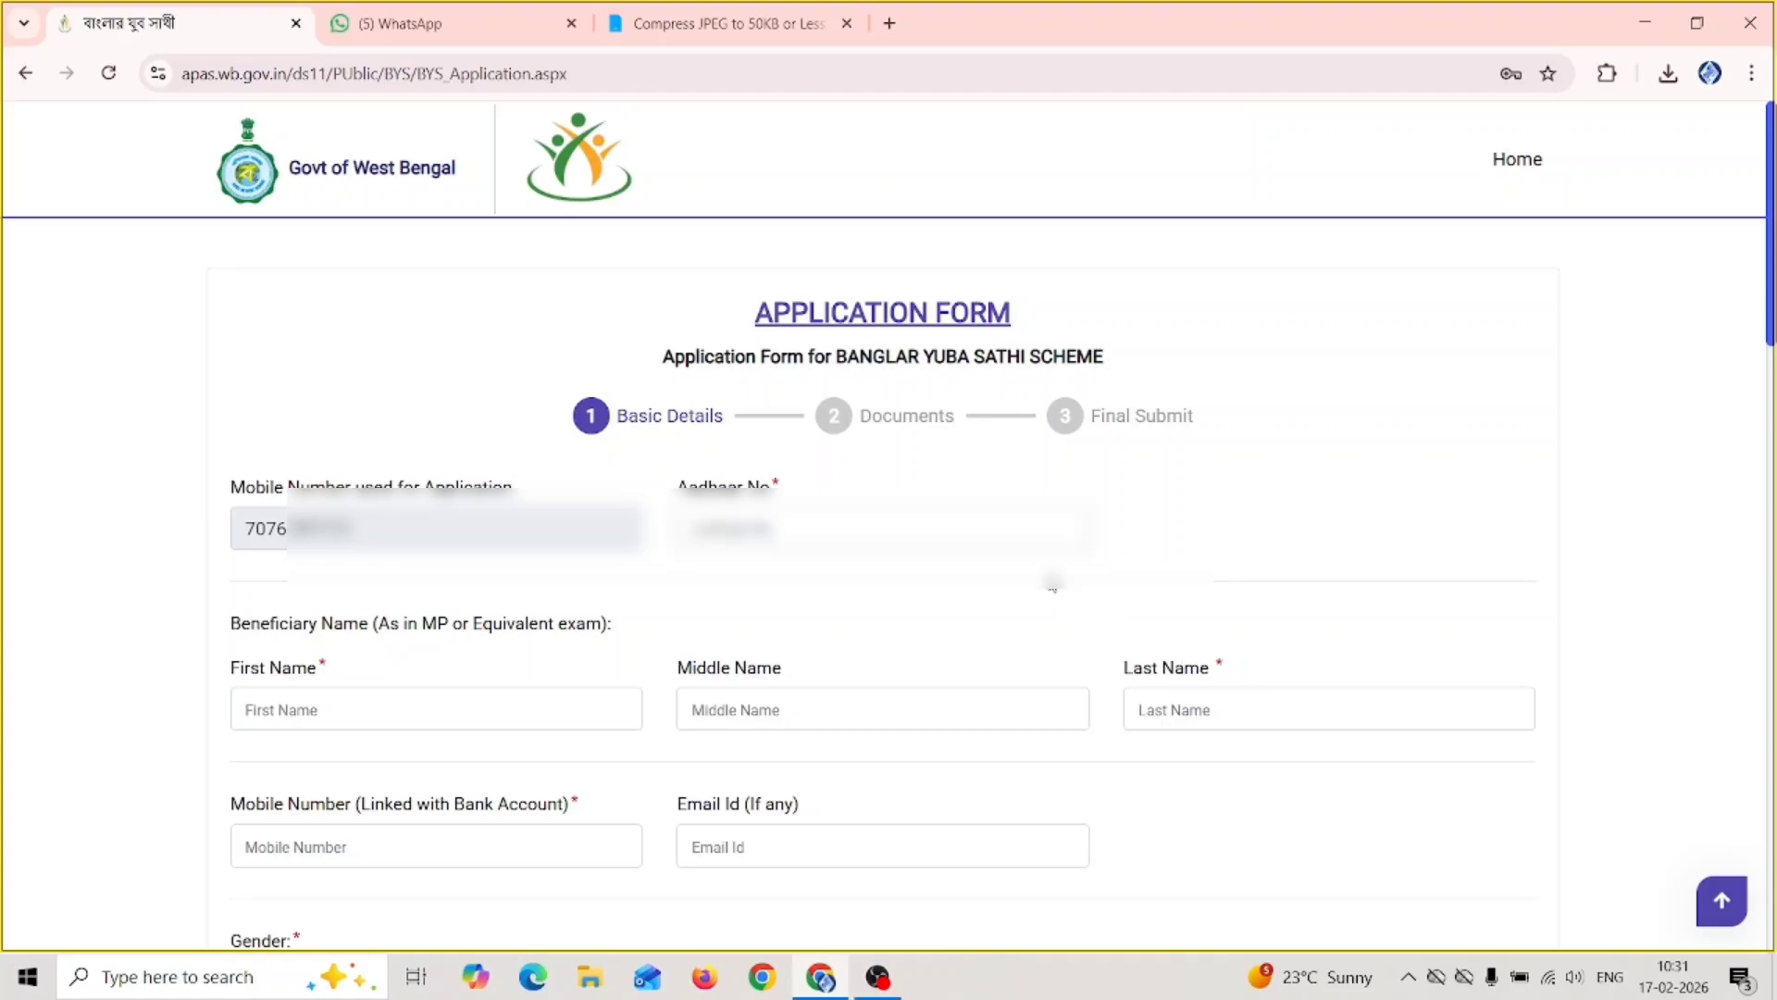
Enter the applicant's Aadhaar number, first name and last name in Basic Details
left_click(1038, 538)
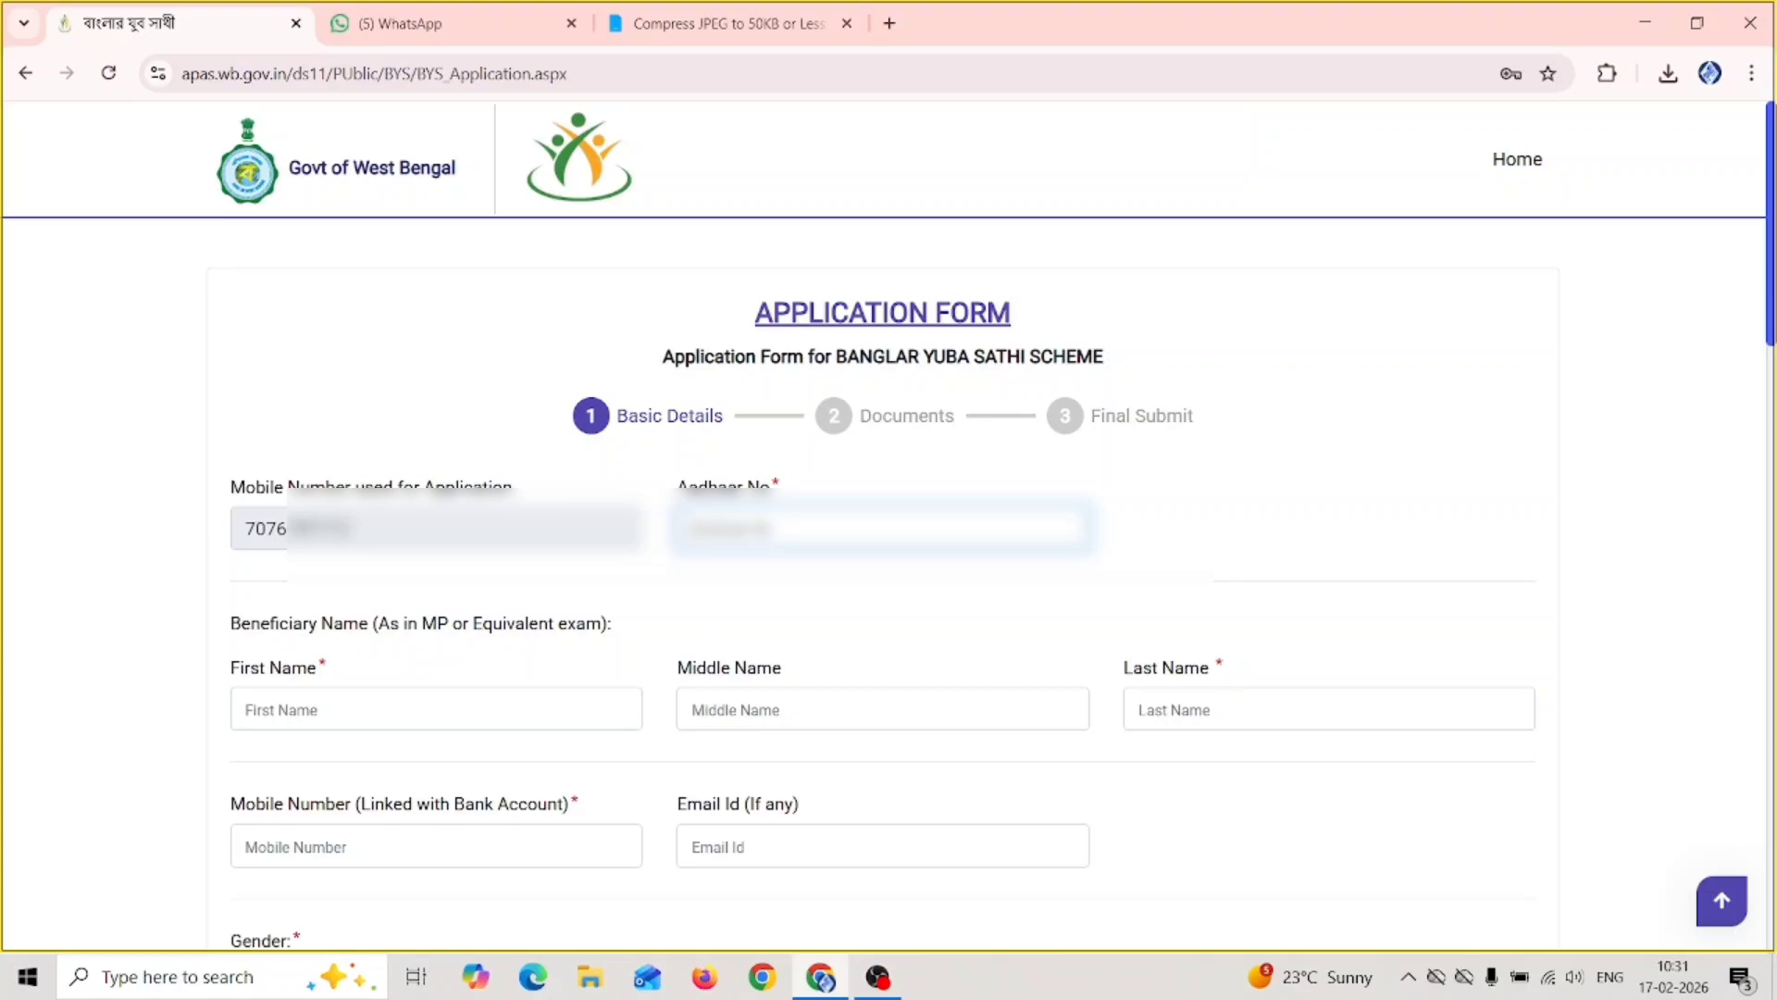
type("?????????????")
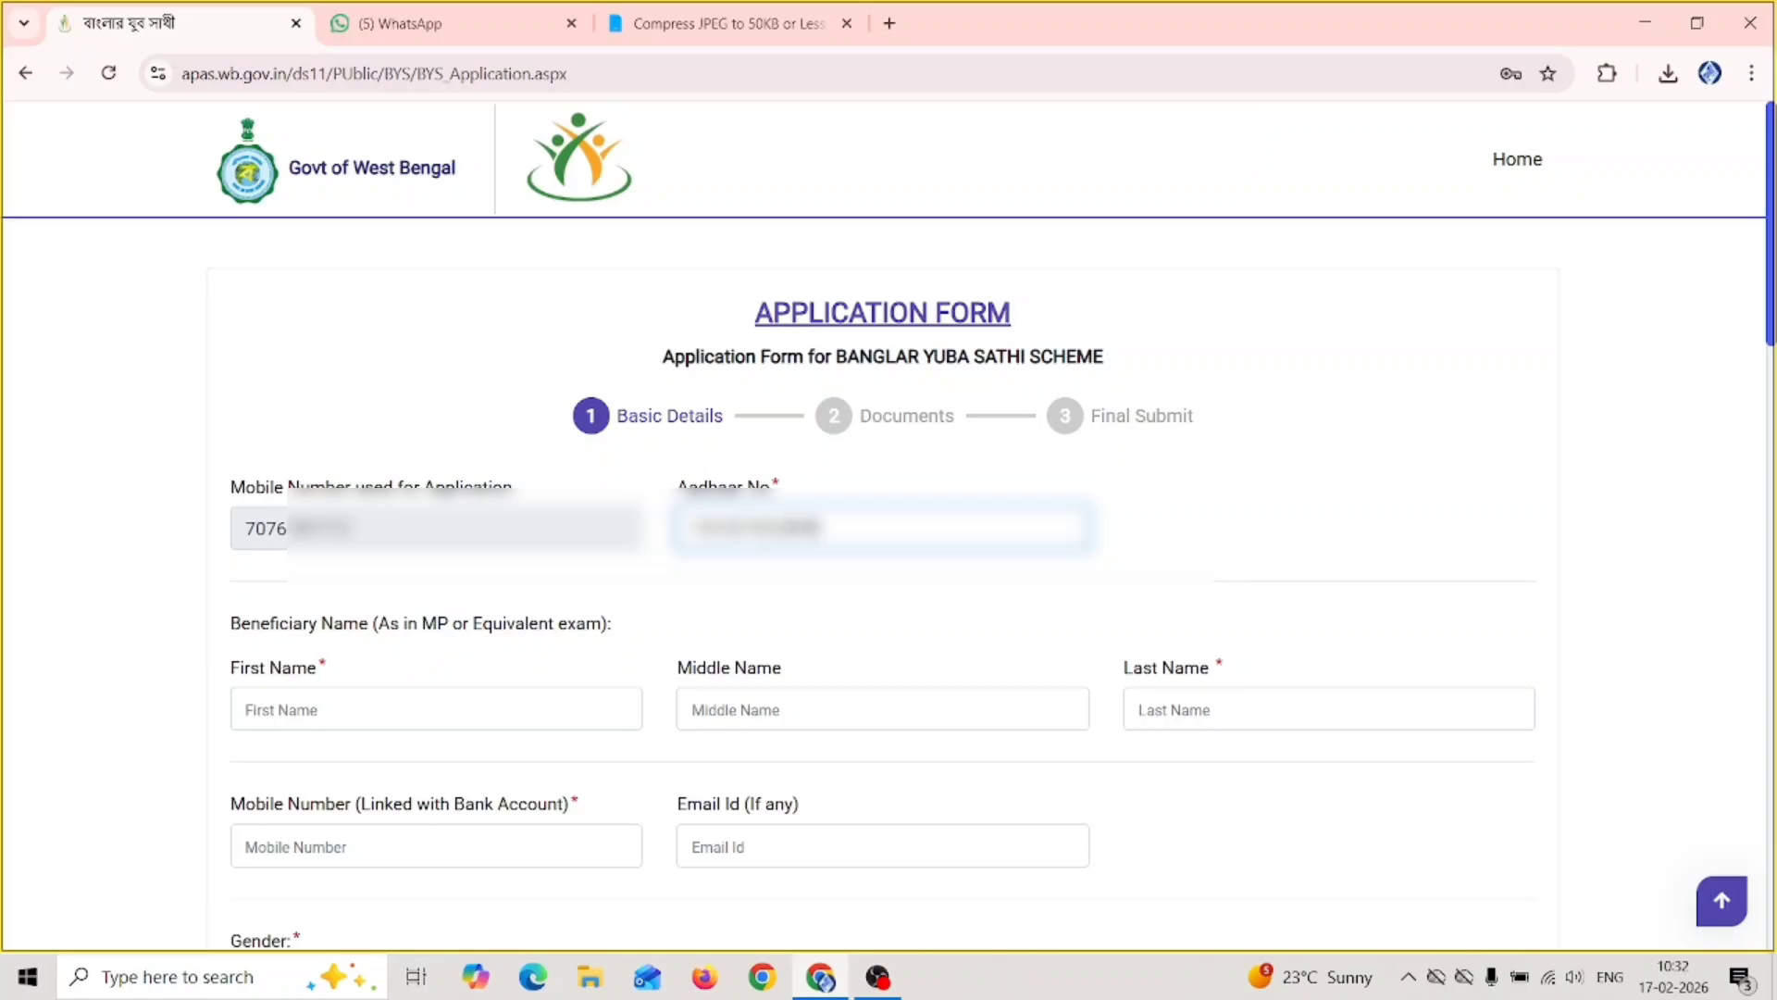
scroll(952, 539, "down", 1)
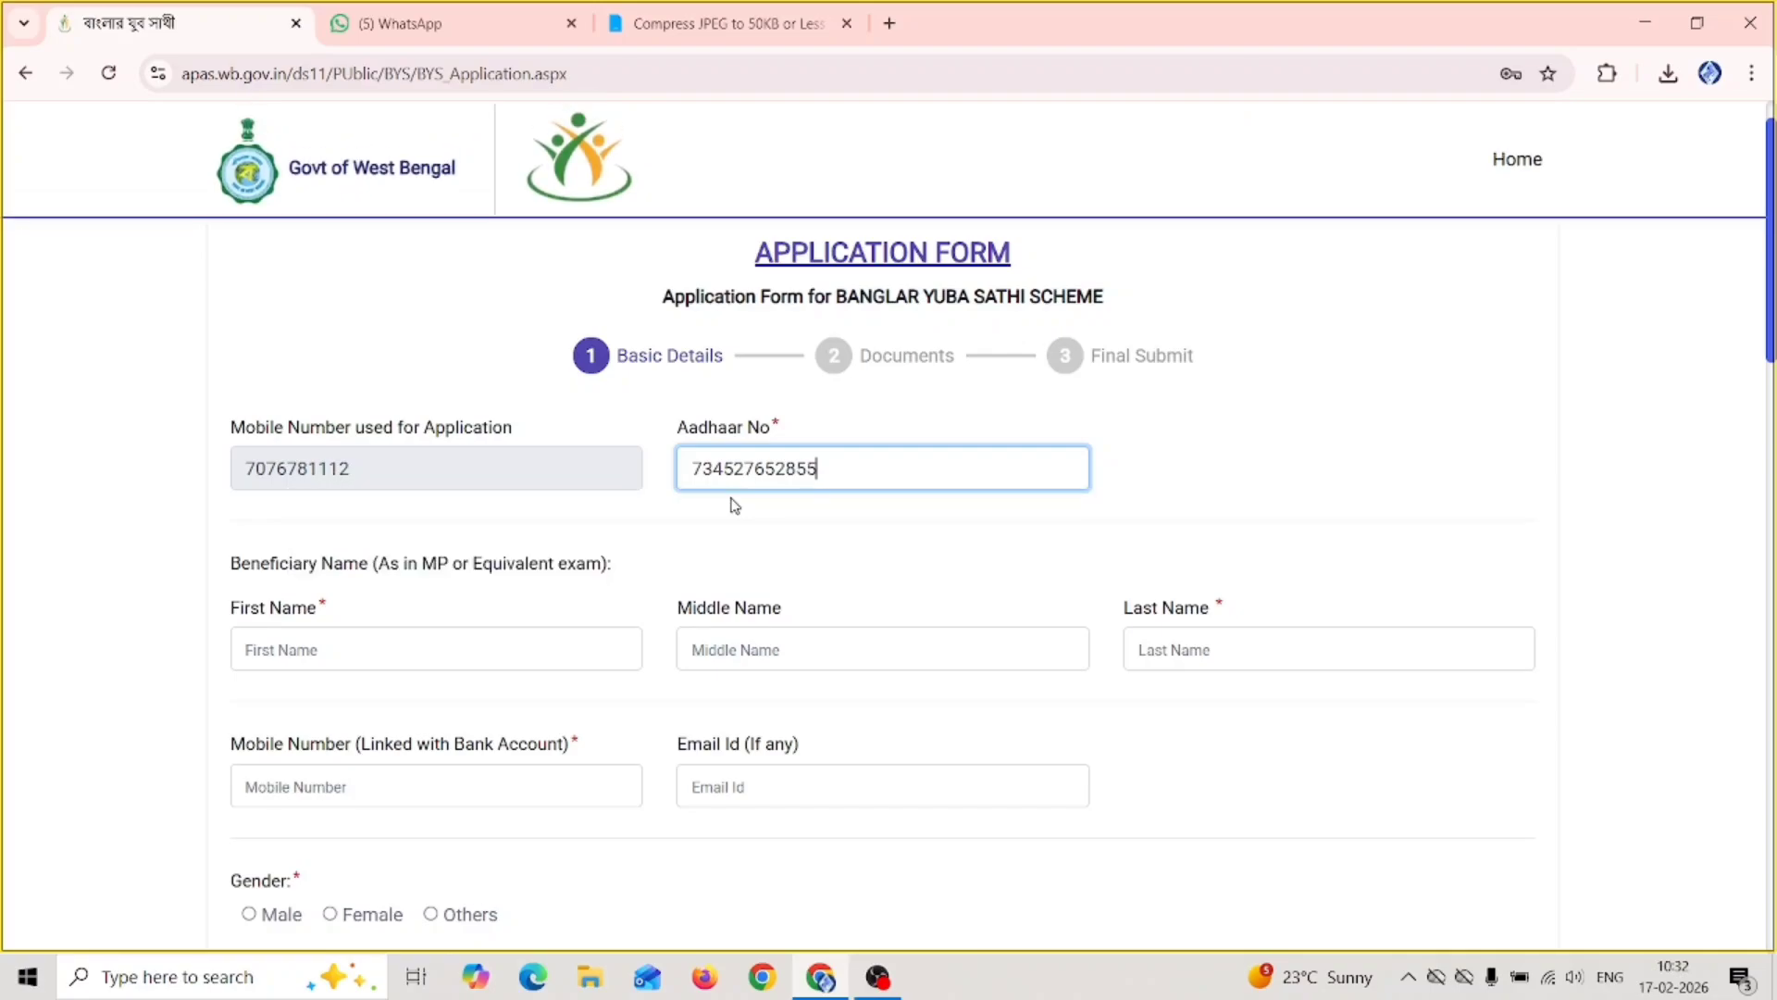
left_click(432, 651)
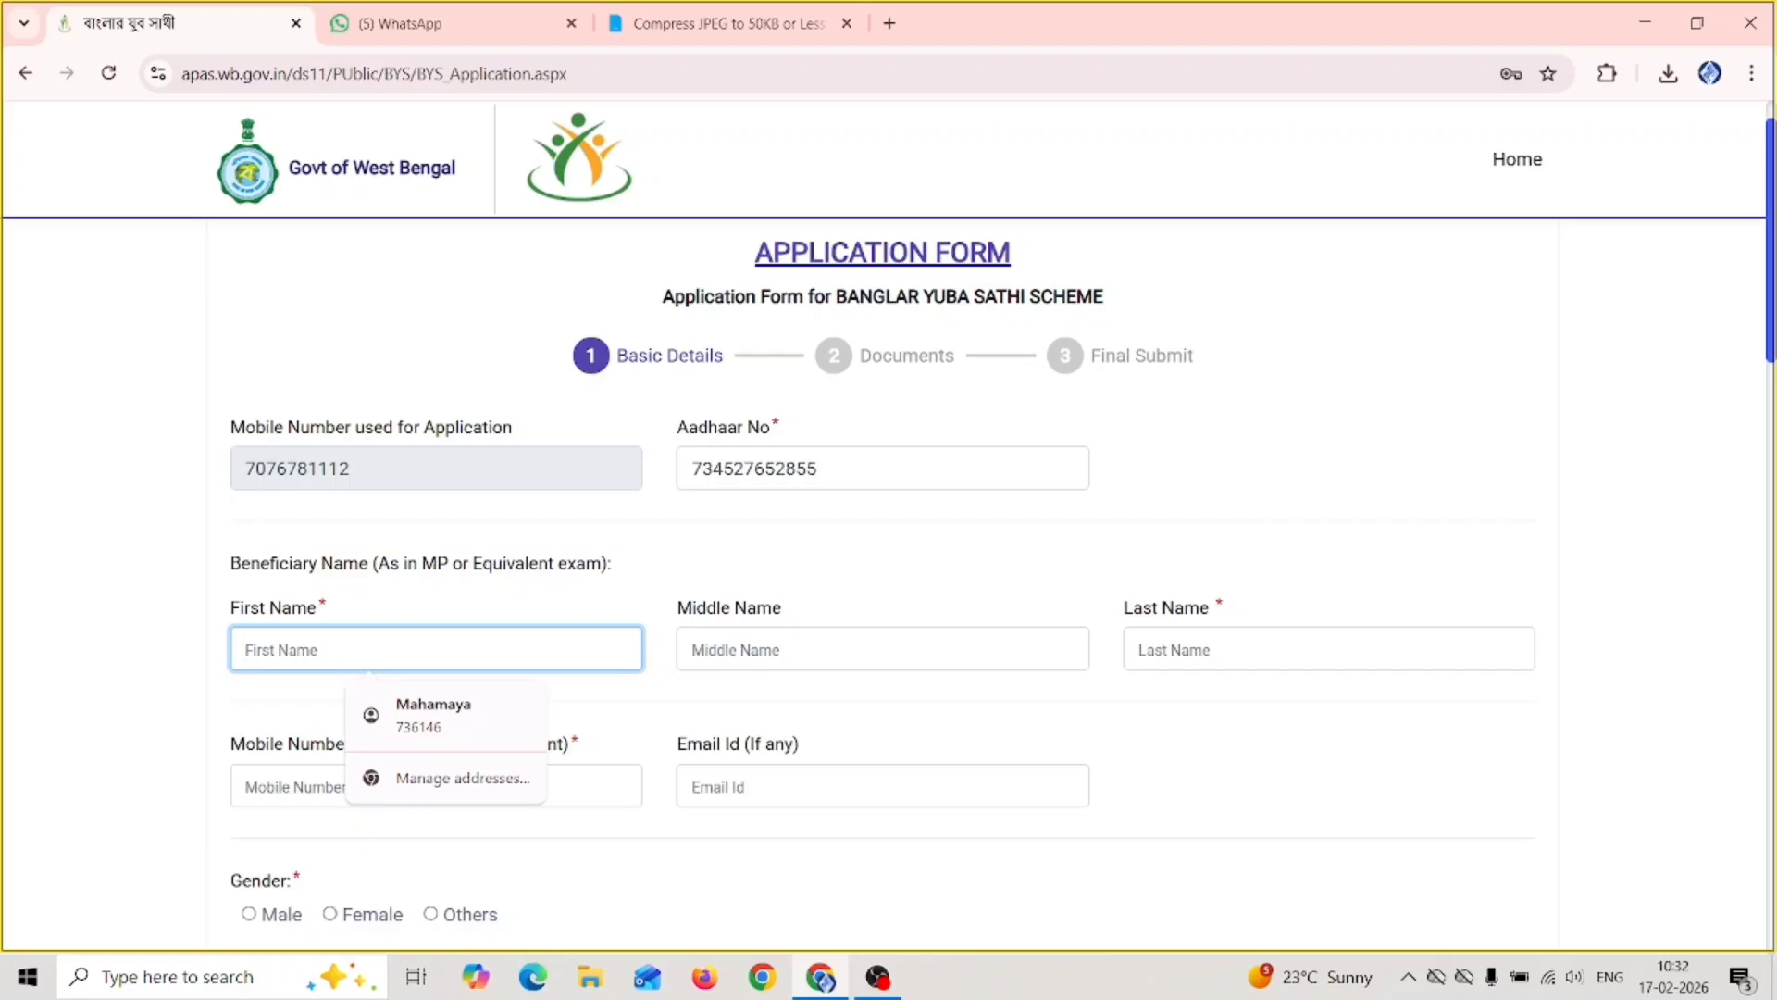
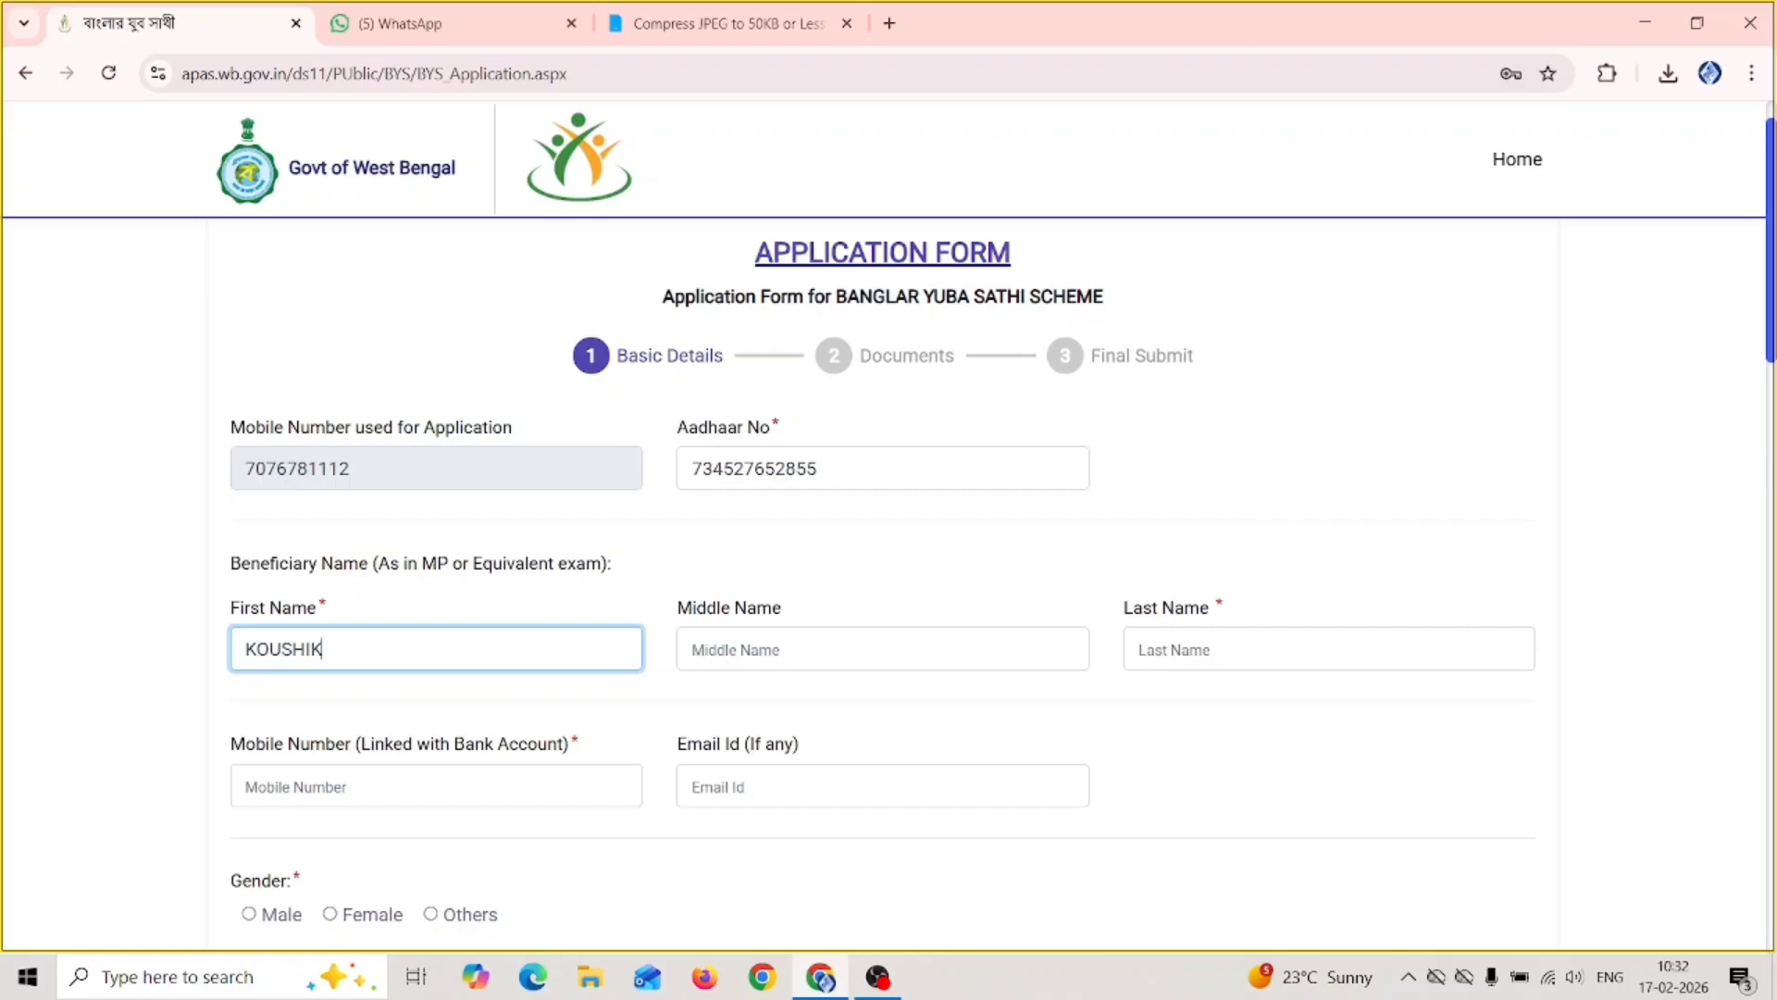
left_click(1191, 650)
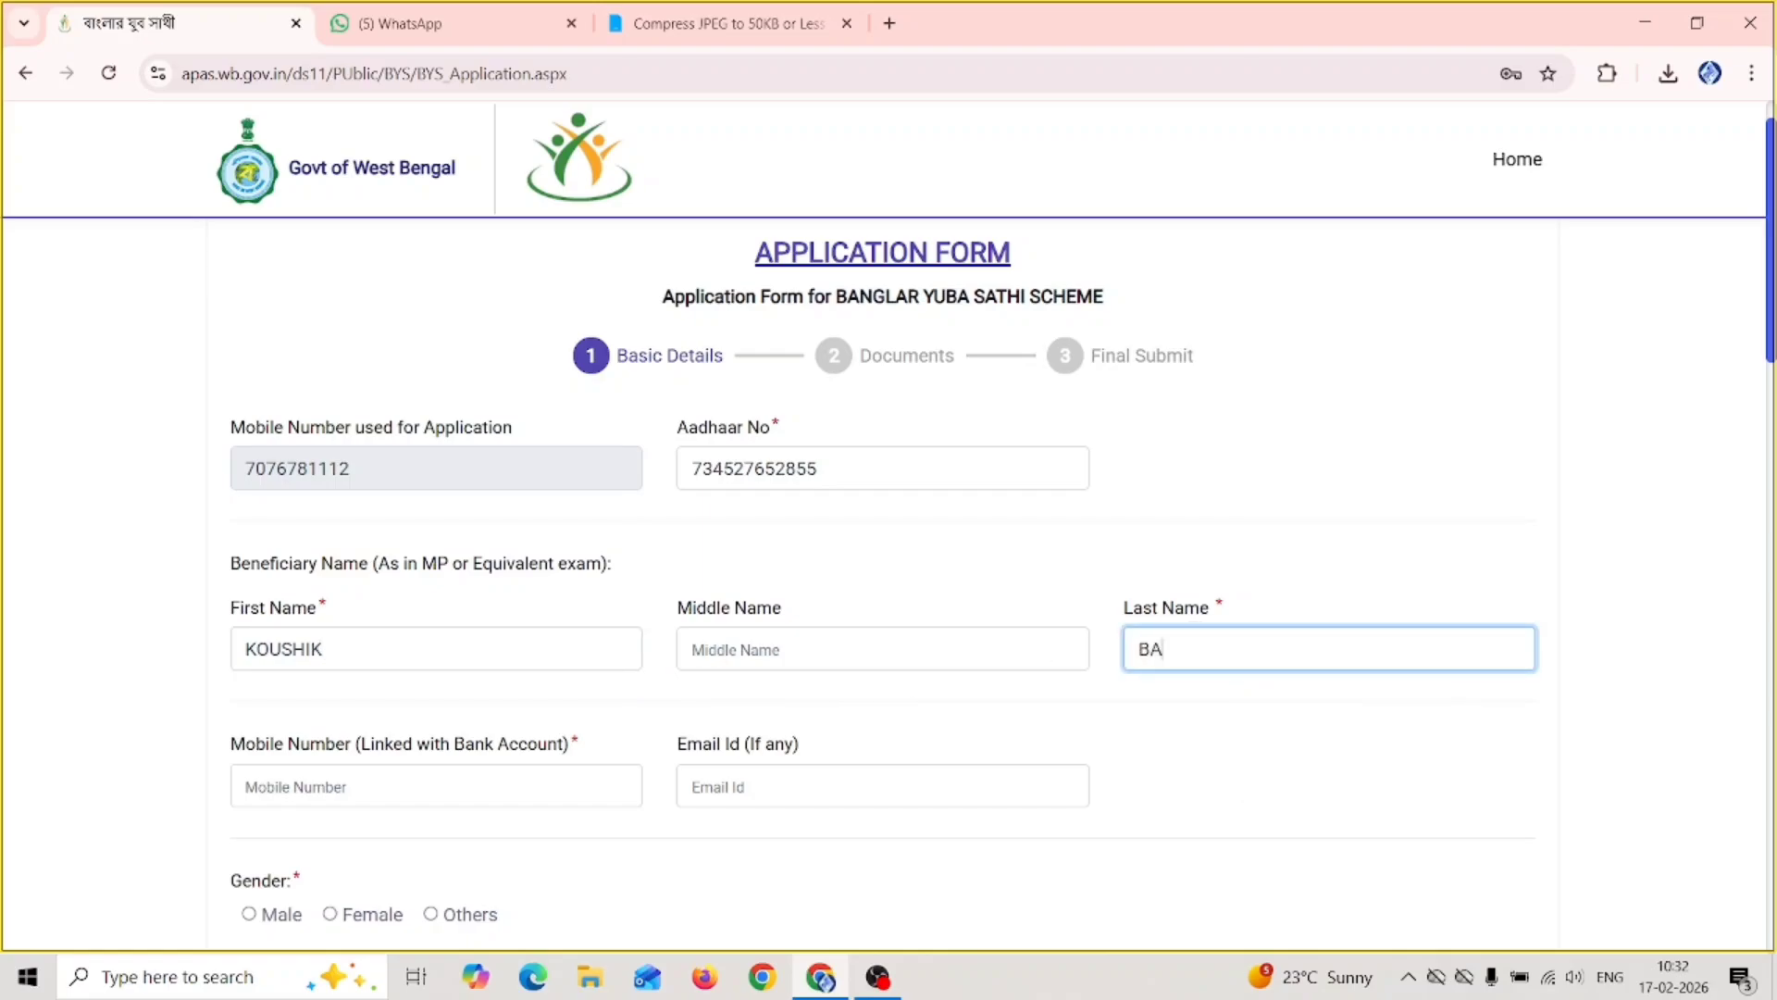
scroll(1201, 642, "down", 2)
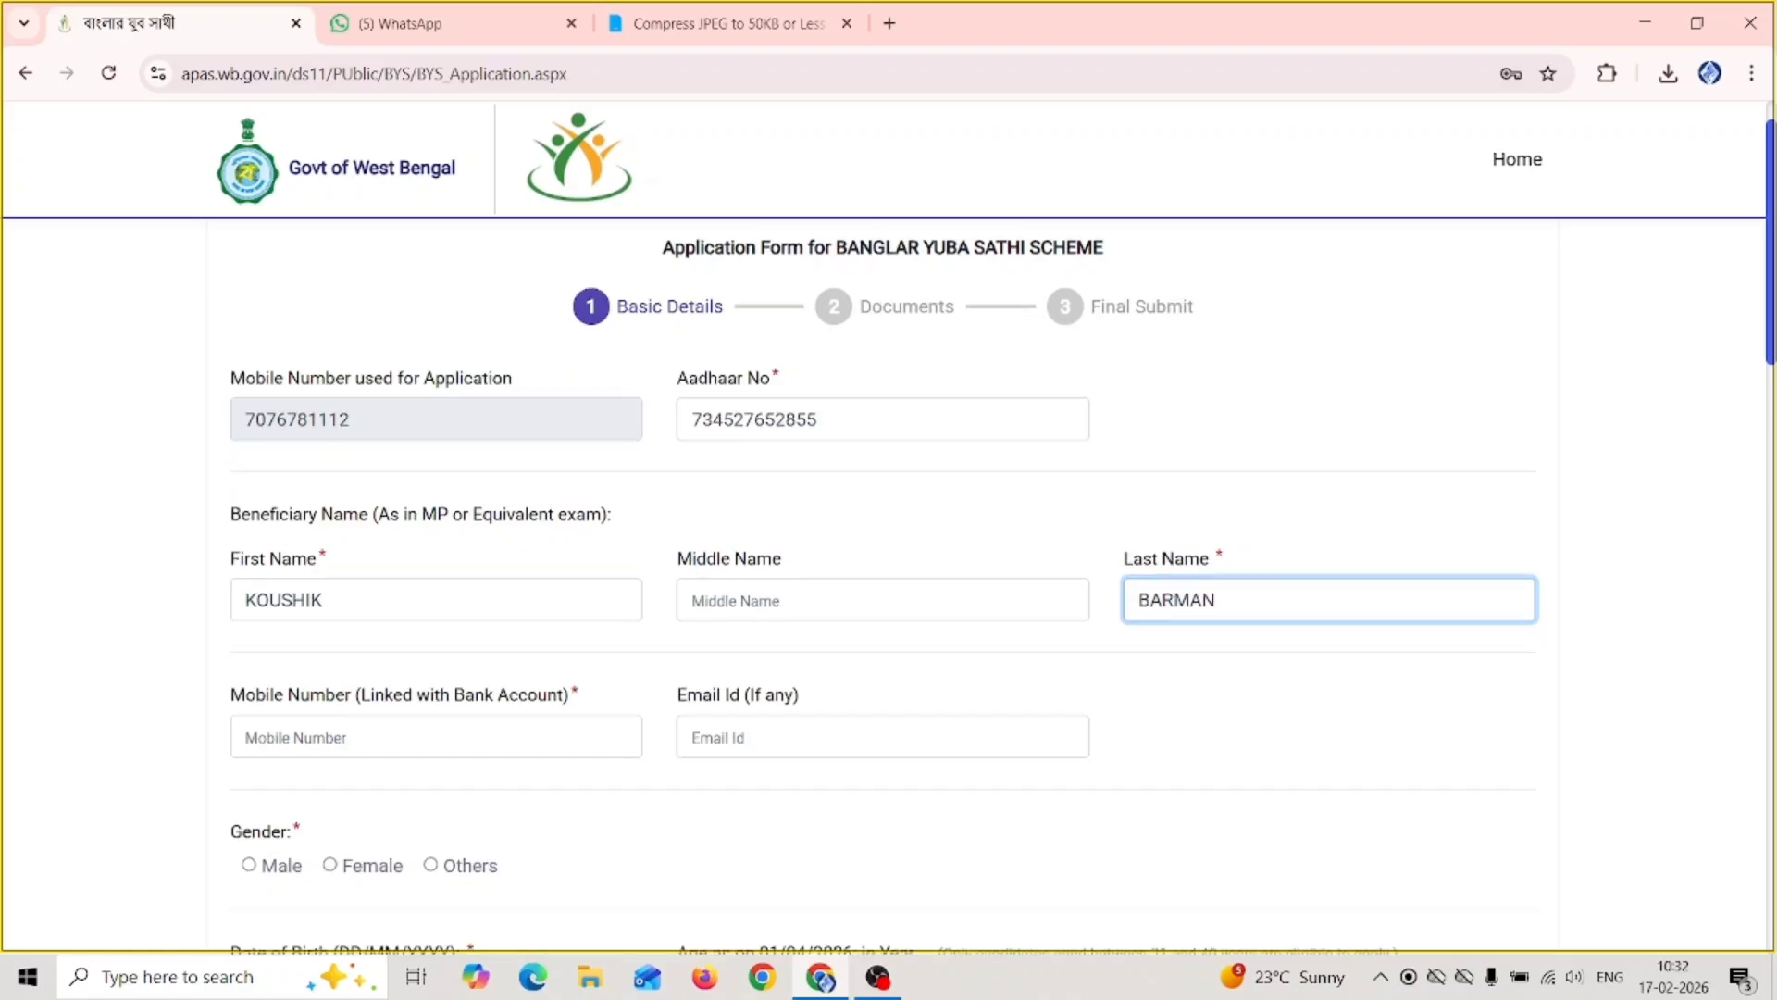
Enter the applicant's bank-linked mobile number
left_click(443, 624)
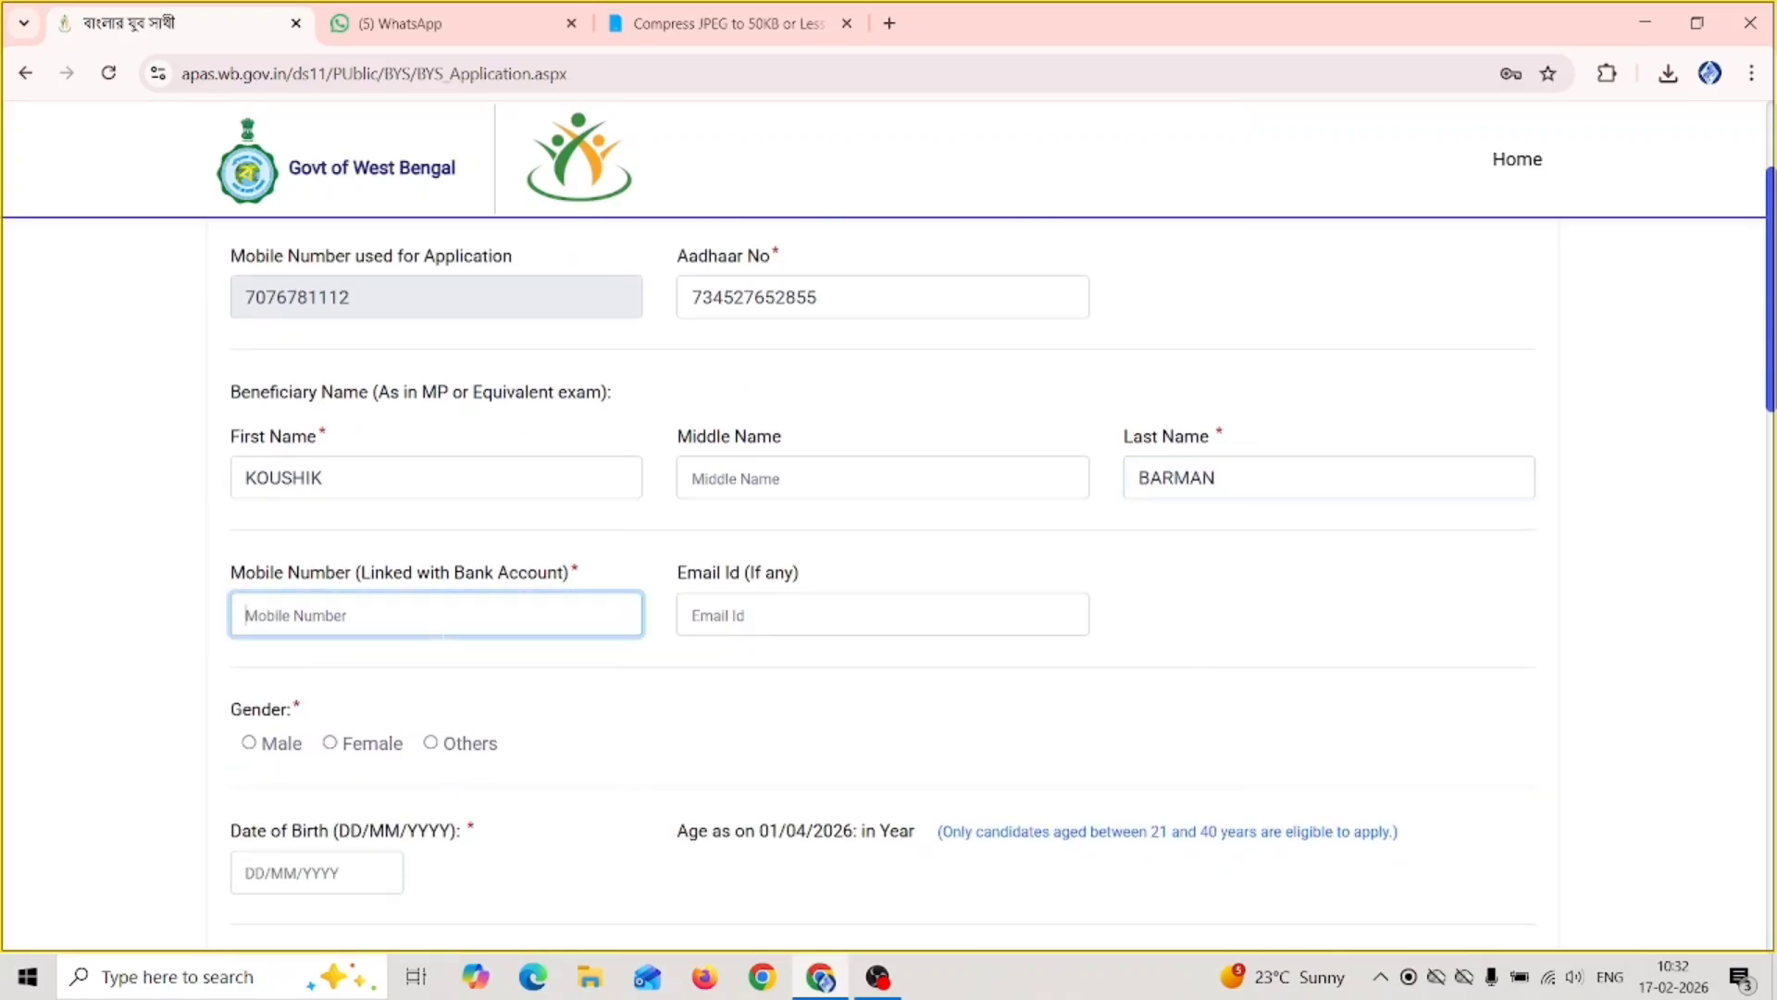
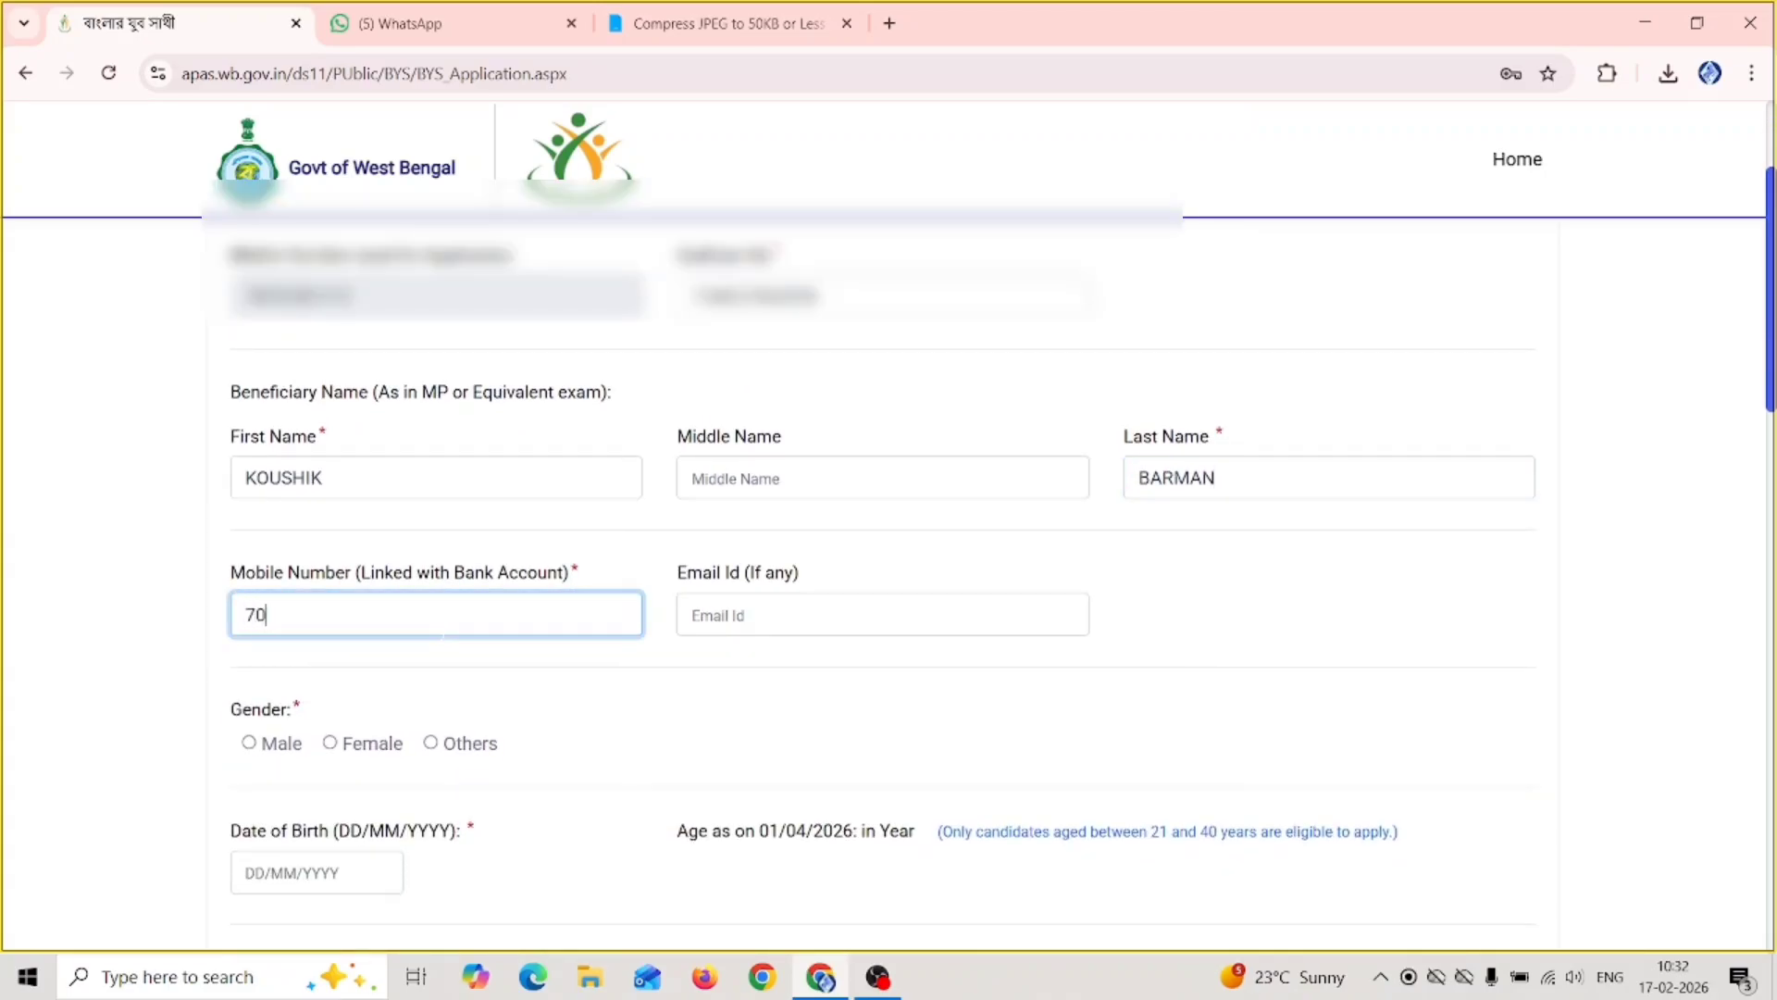
left_click(694, 614)
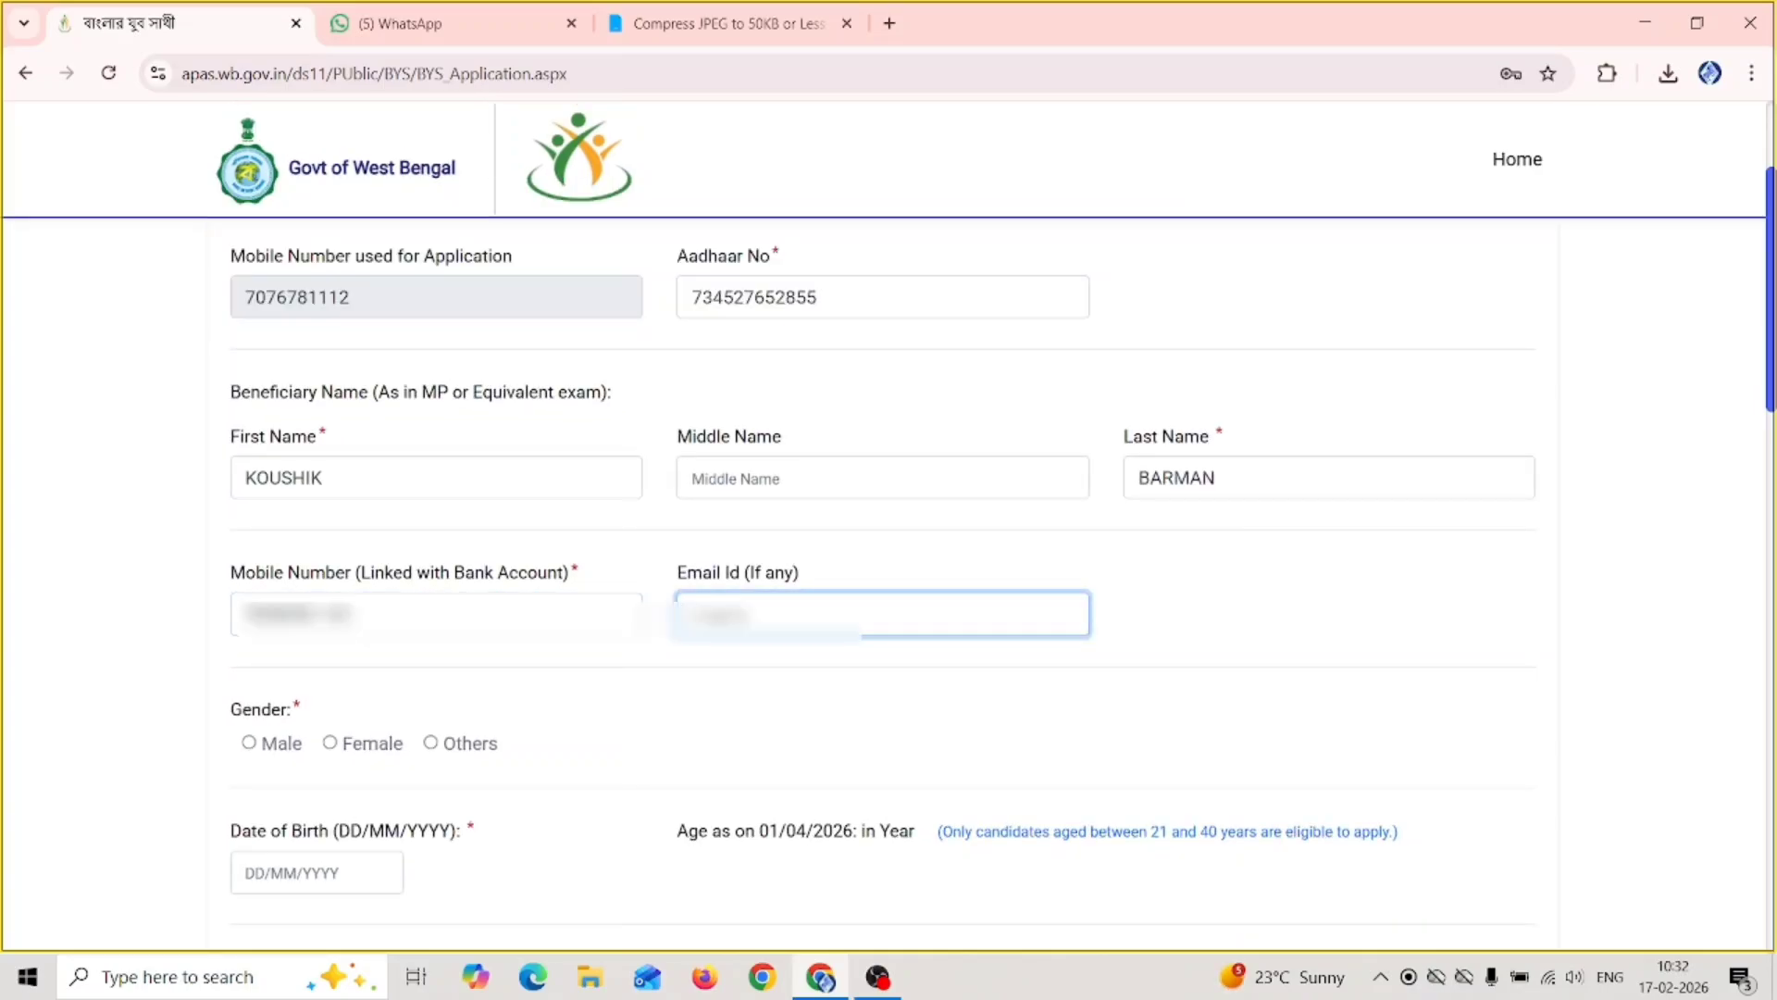
scroll(694, 614, "down", 2)
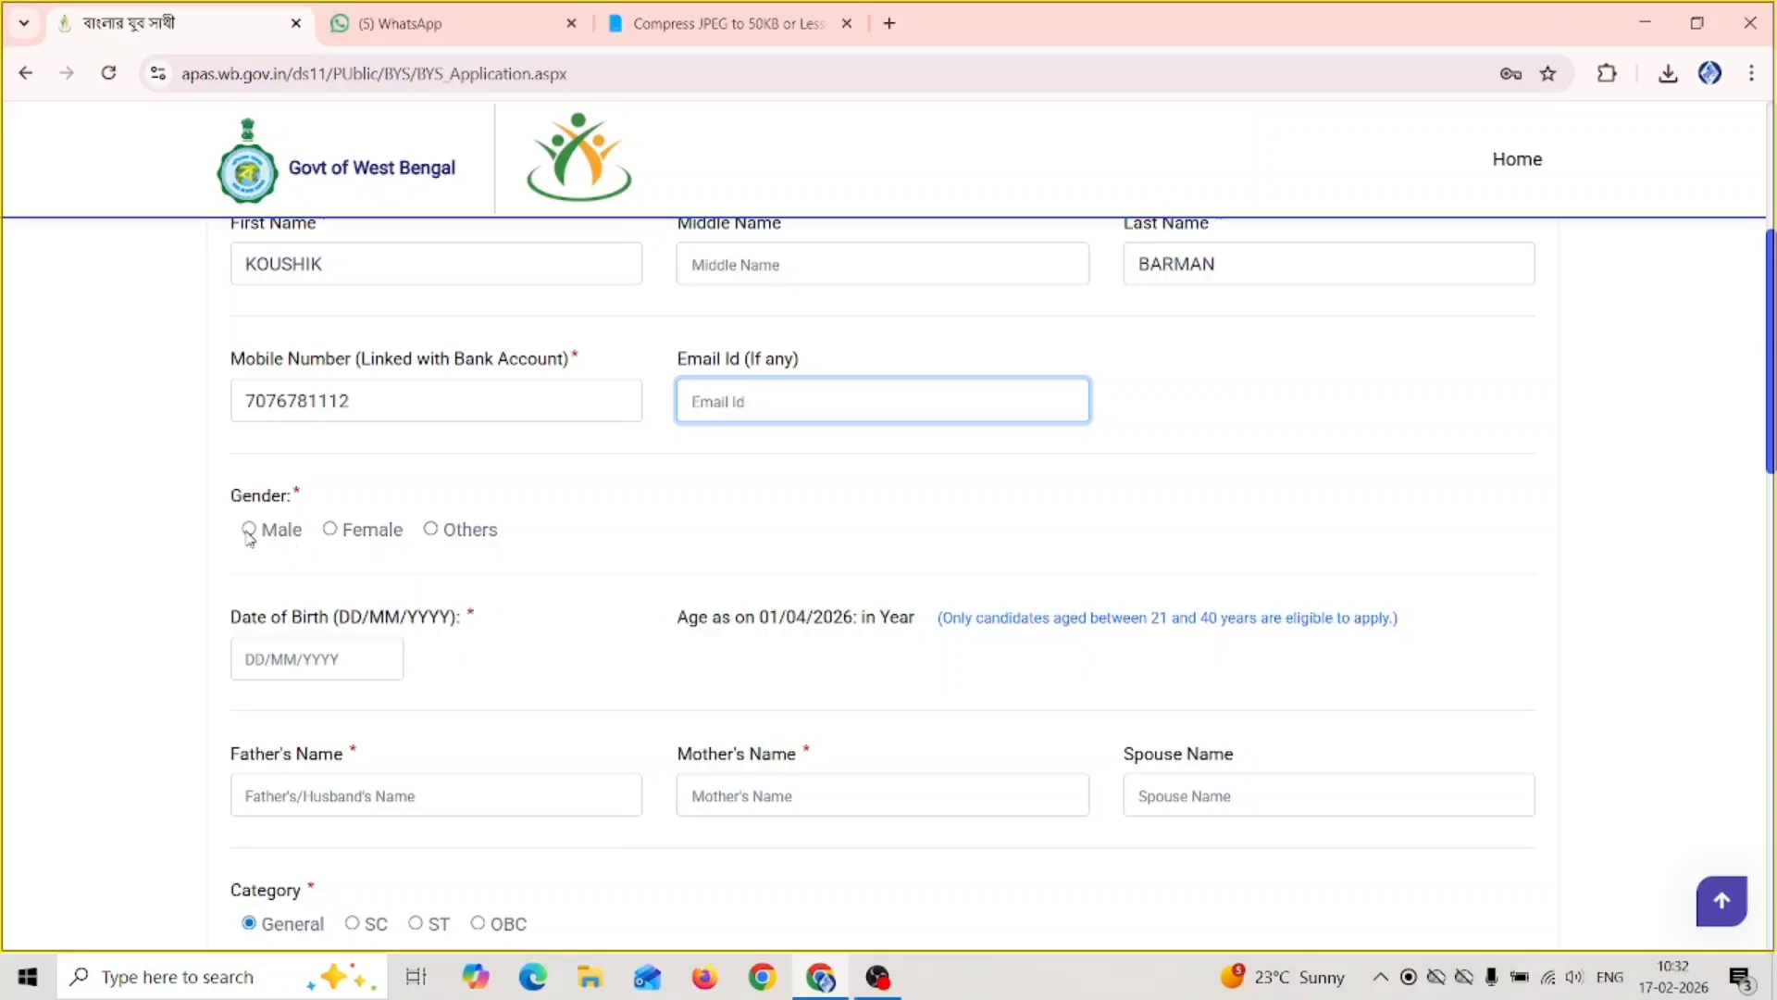
left_click(249, 531)
scroll(248, 537, "down", 2)
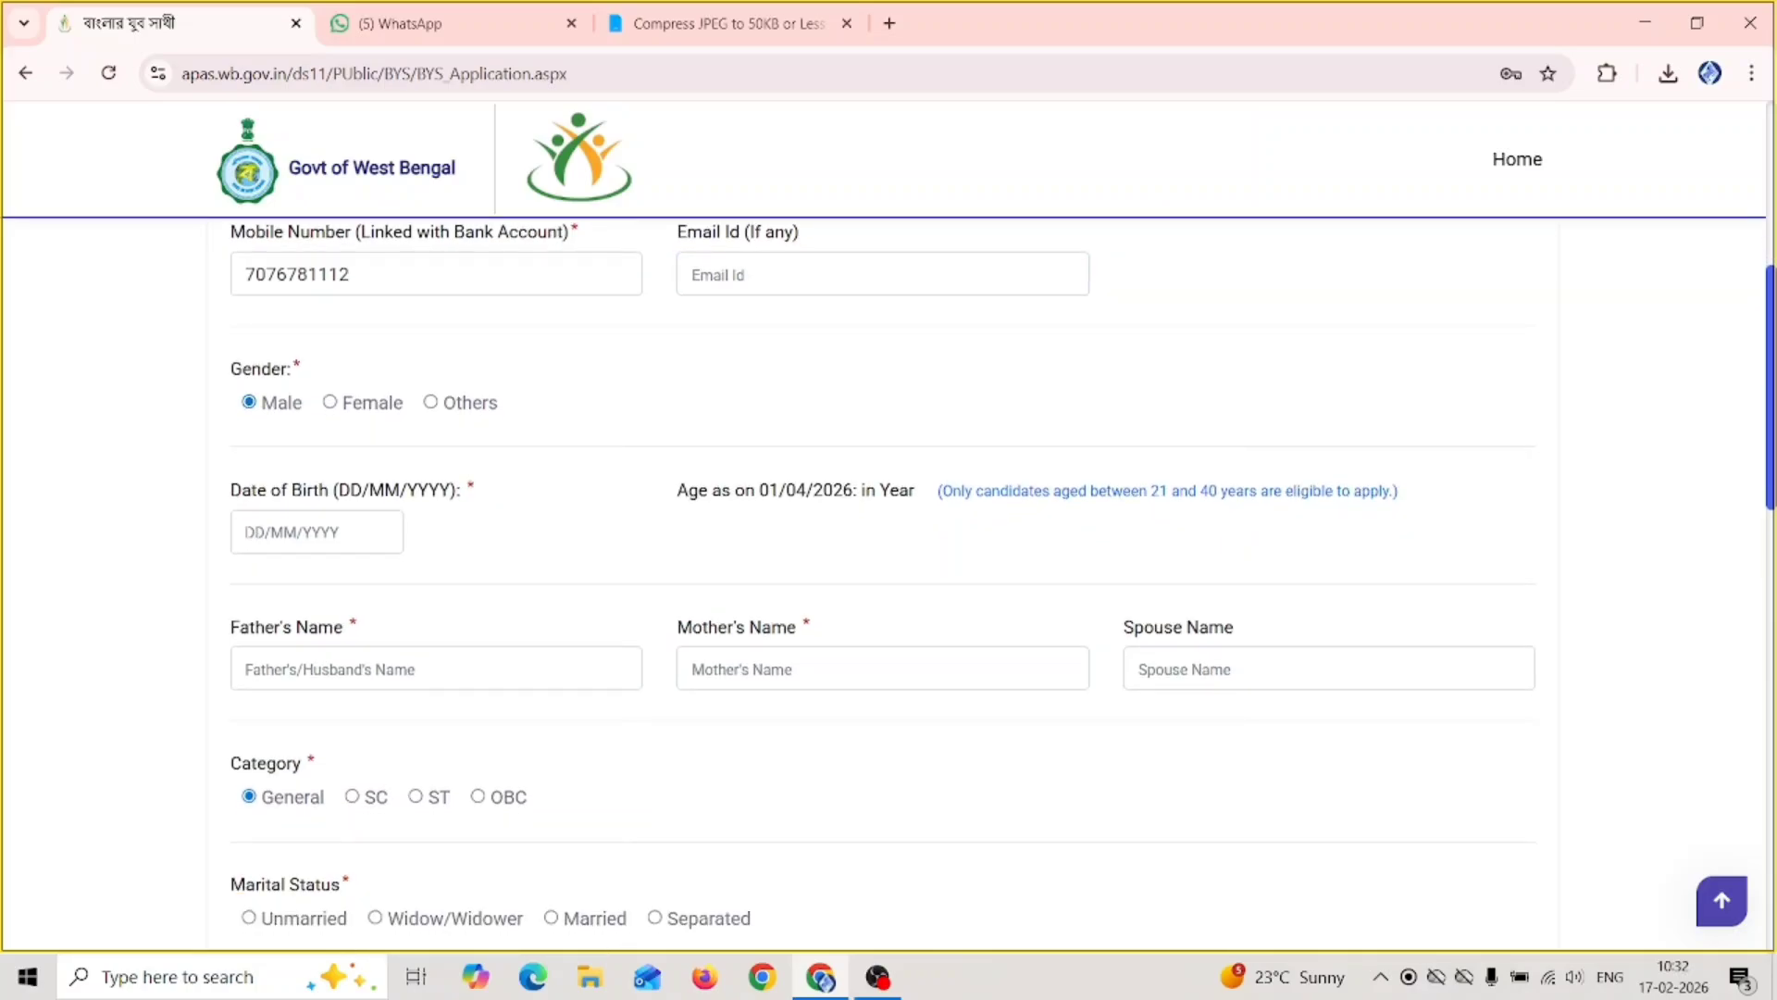
left_click(316, 532)
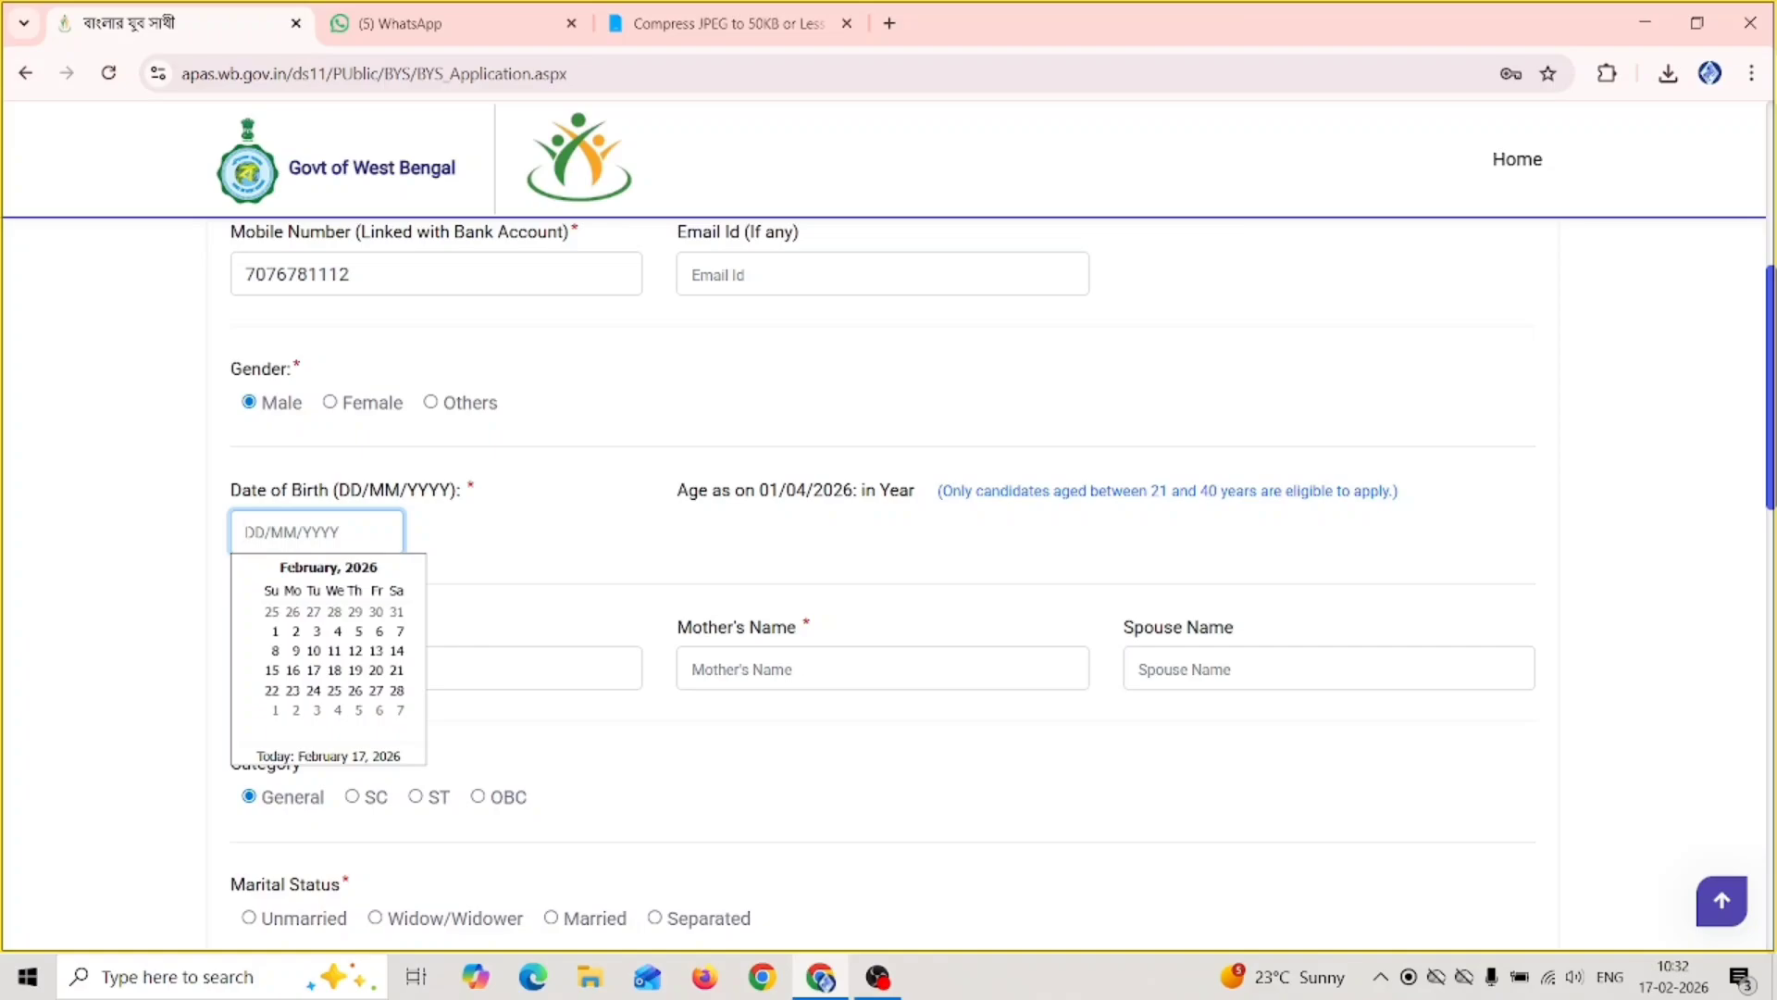
left_click(597, 533)
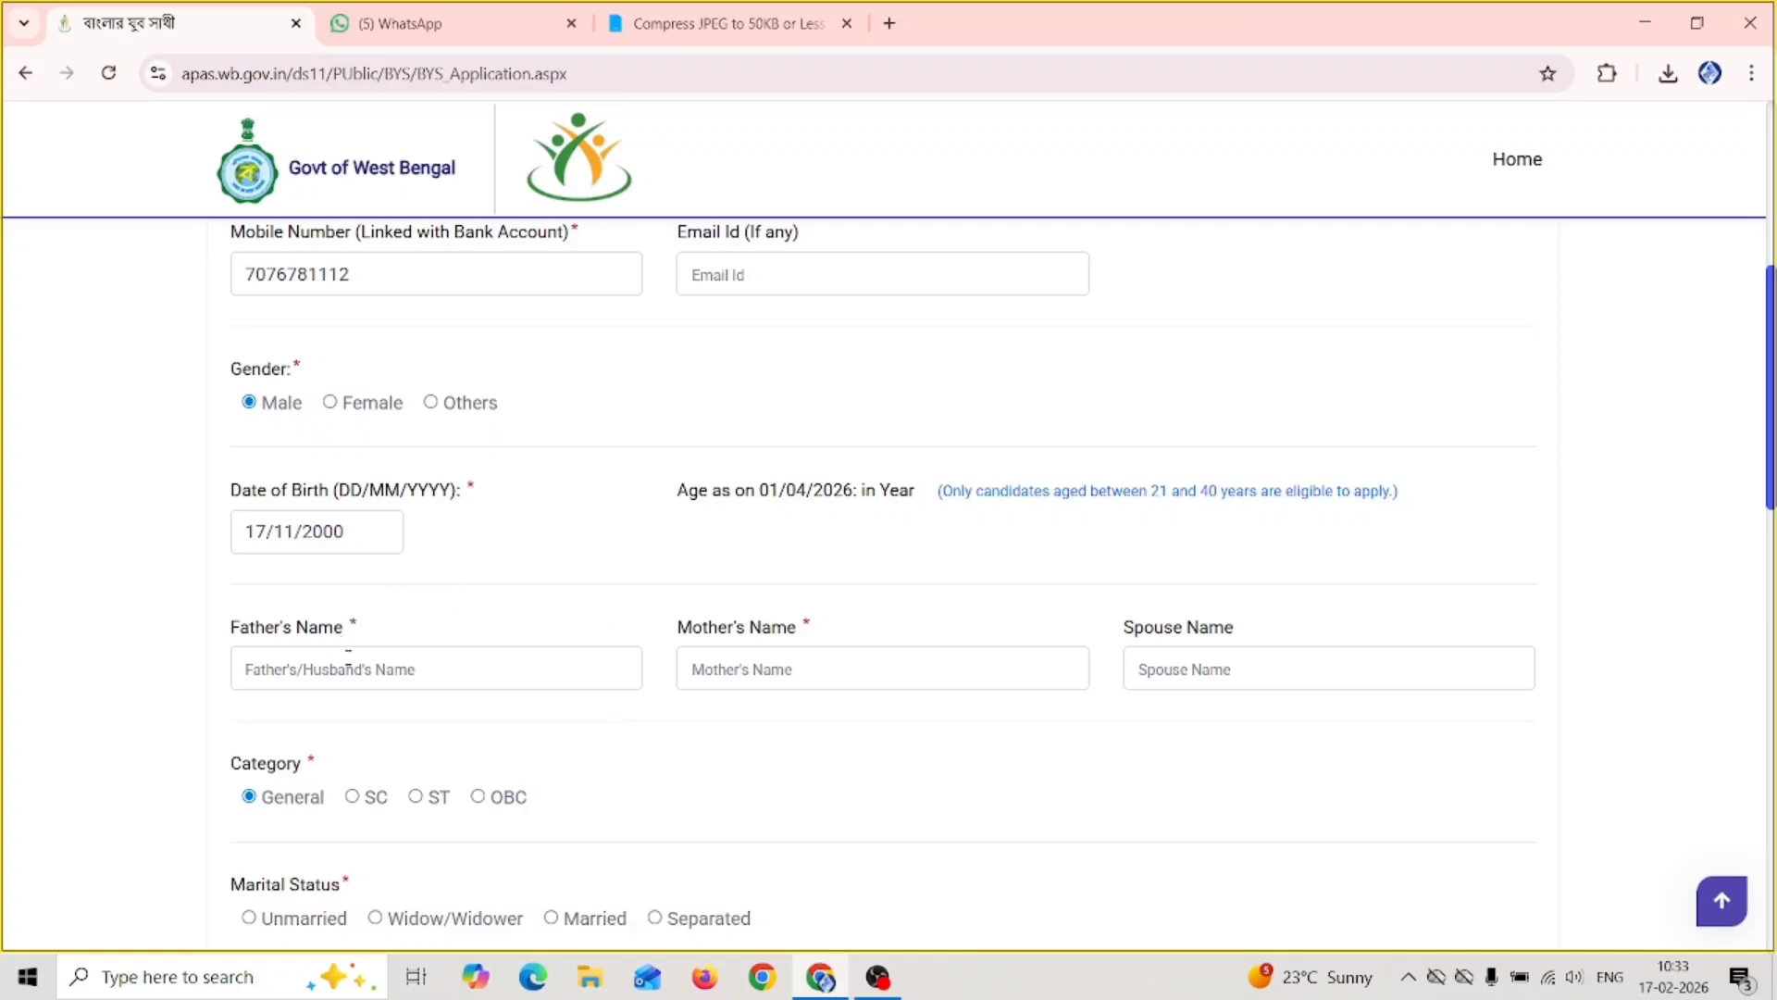
Enter the father's name and the mother's name
left_click(246, 669)
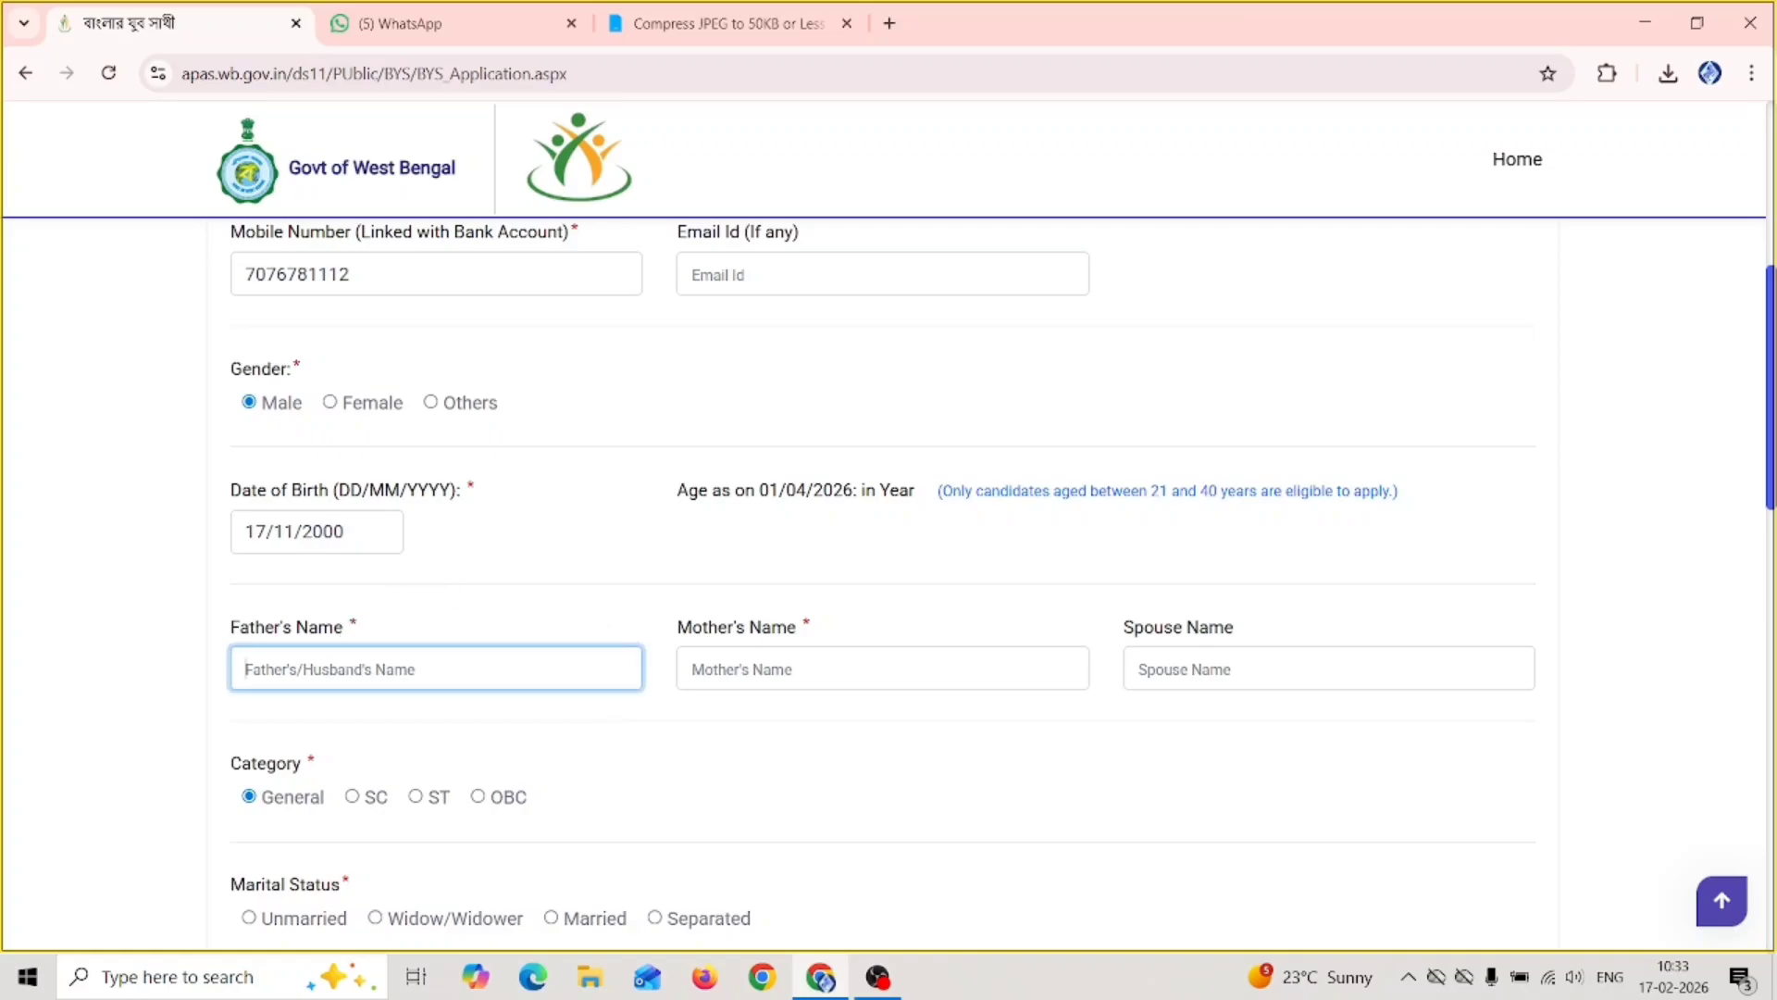
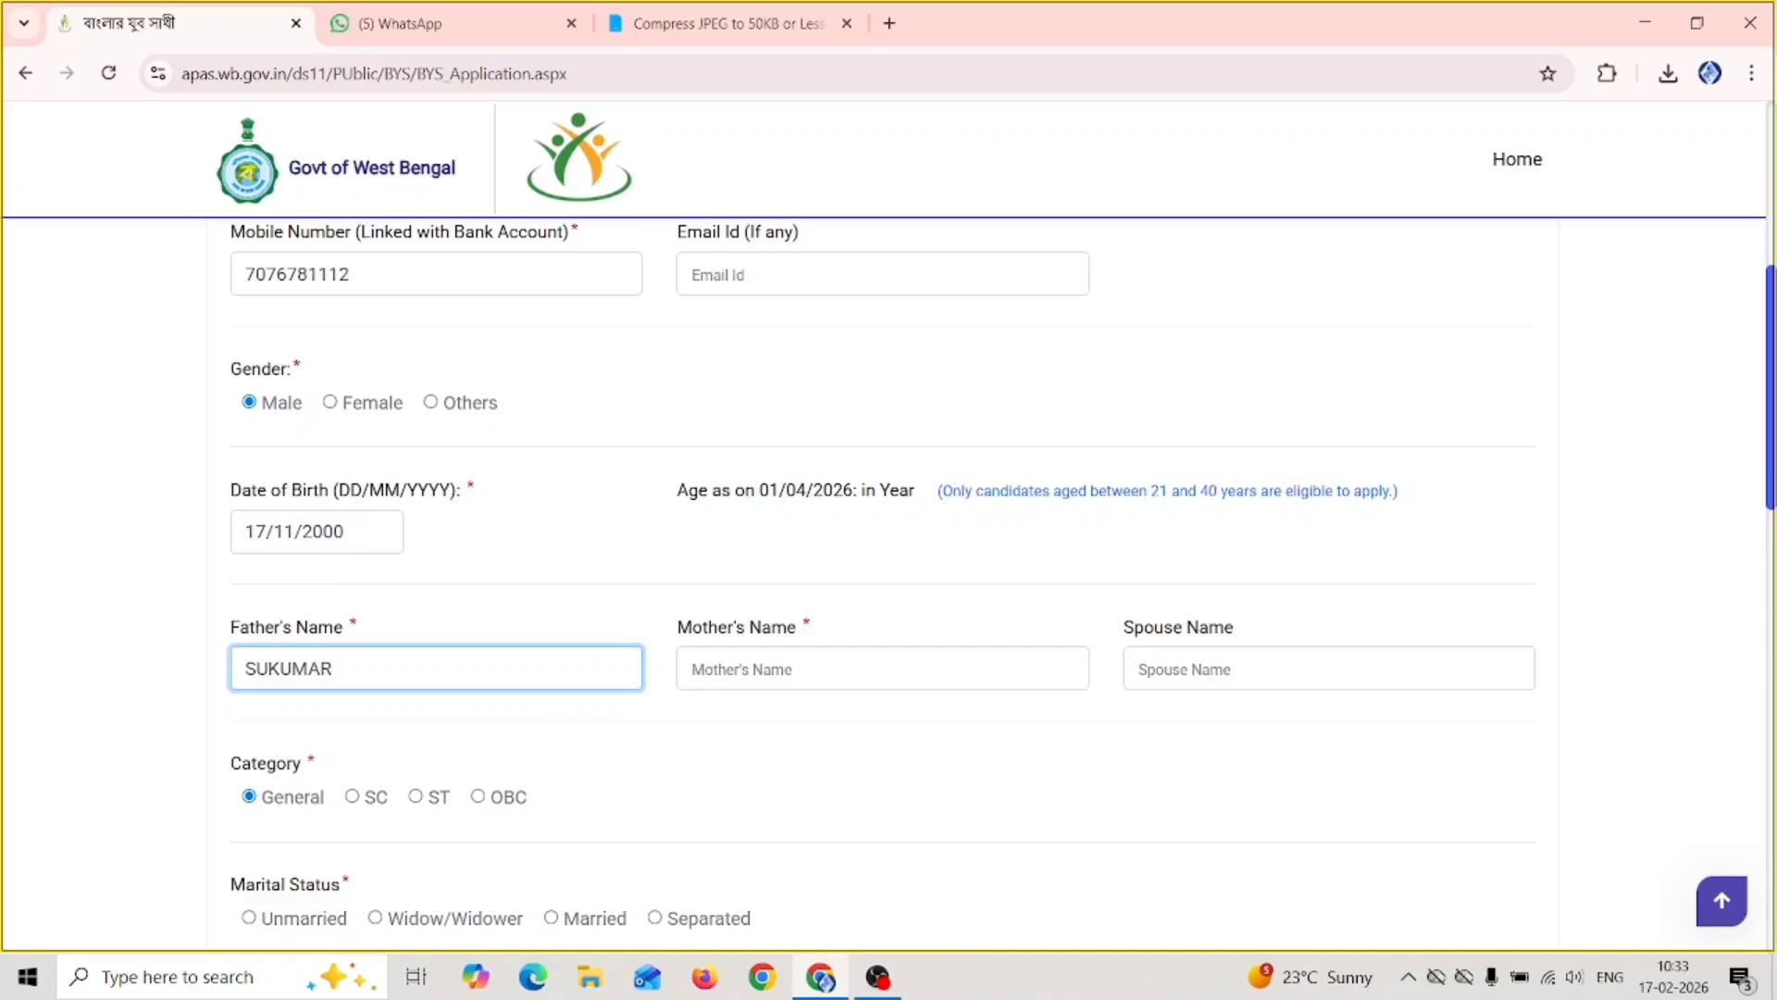
left_click(739, 659)
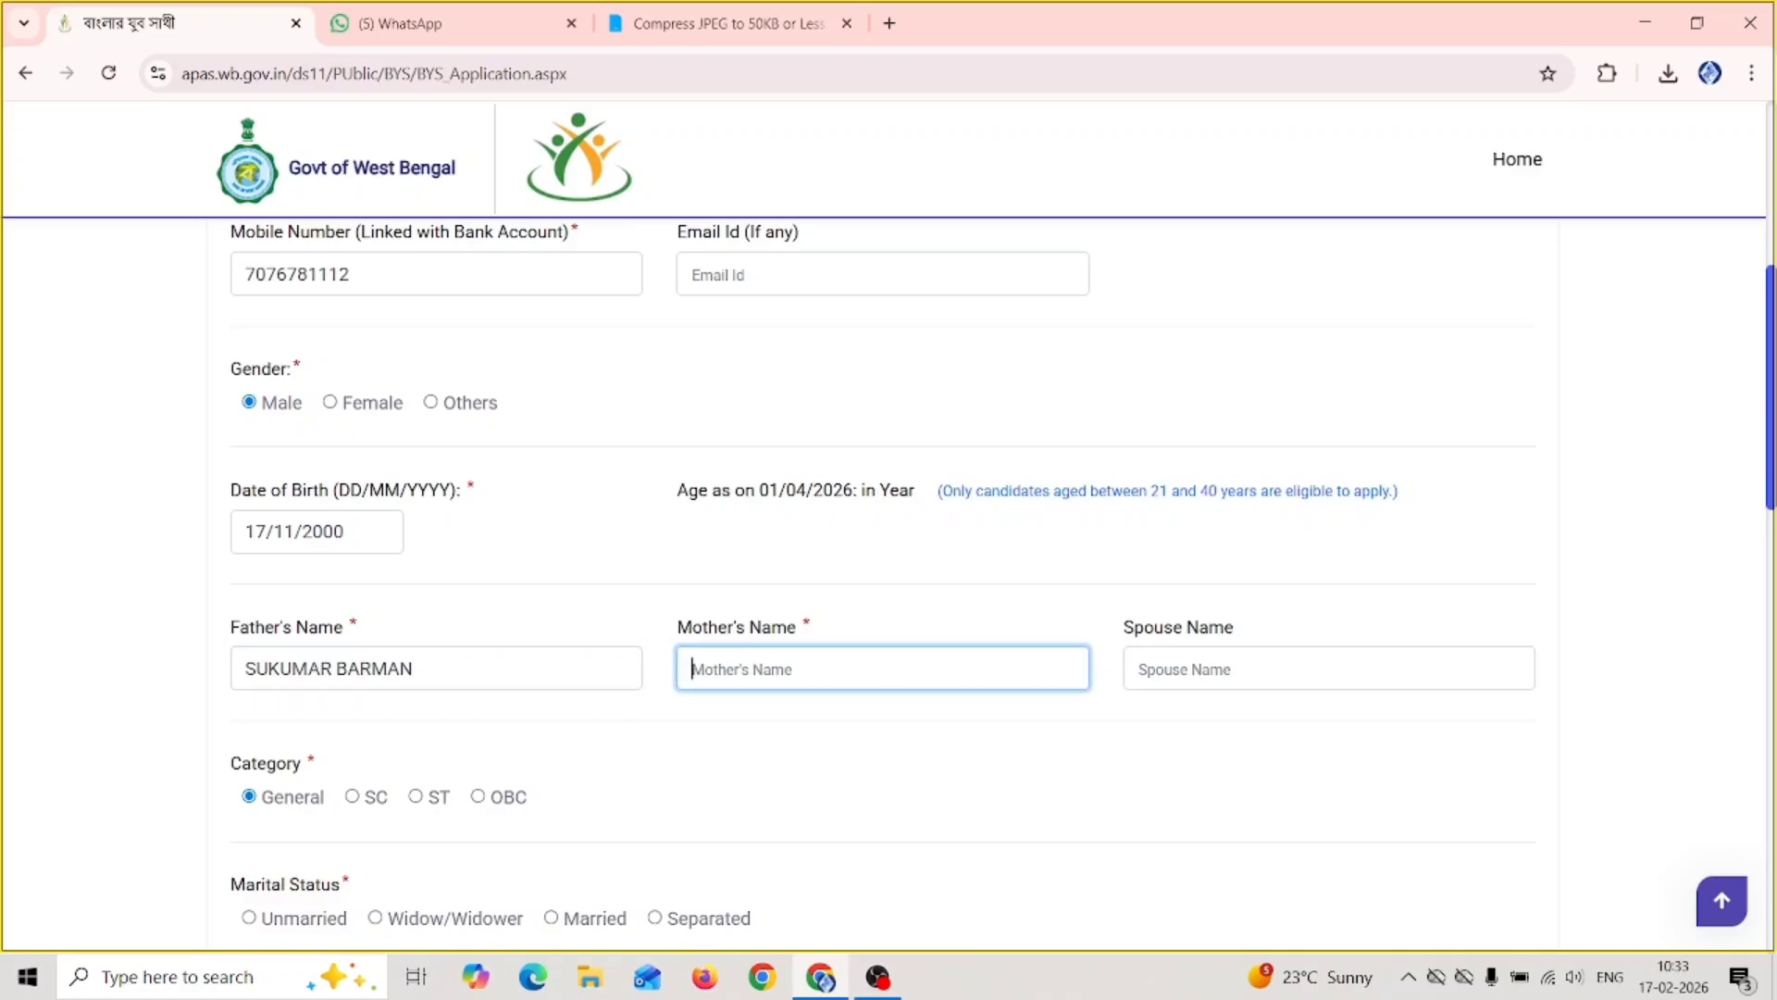
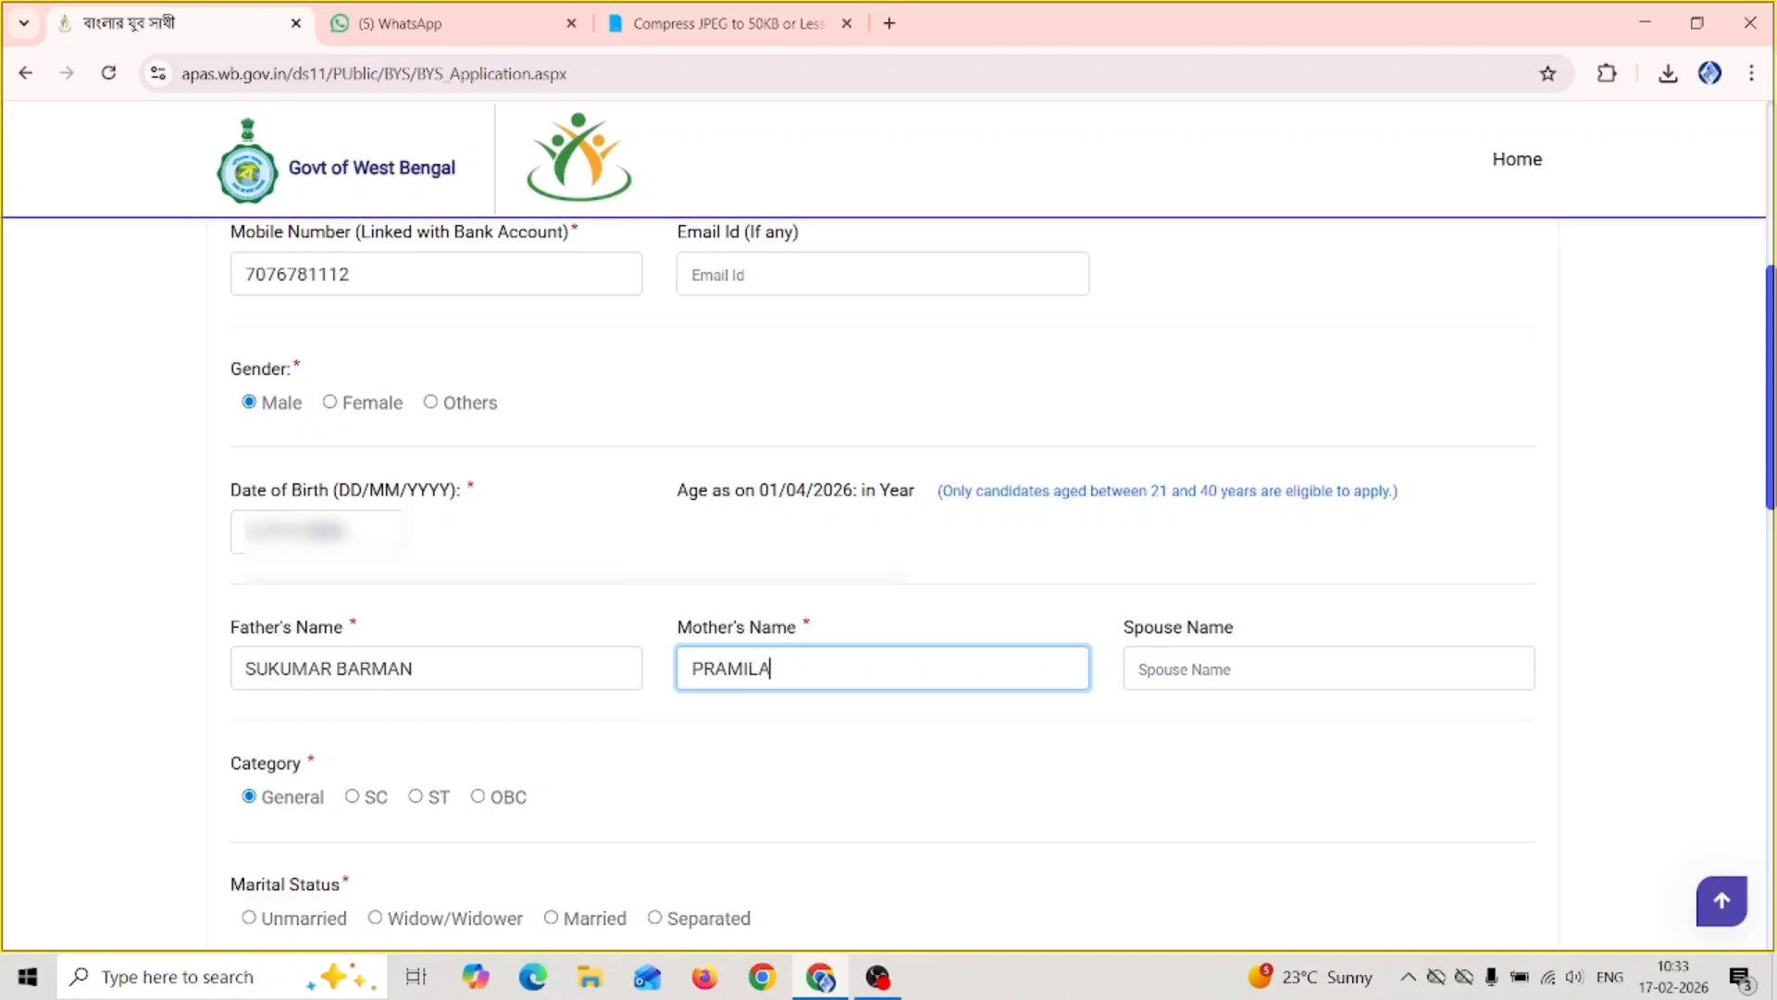
Set the category to SC and marital status to Unmarried
scroll(755, 663, "down", 1)
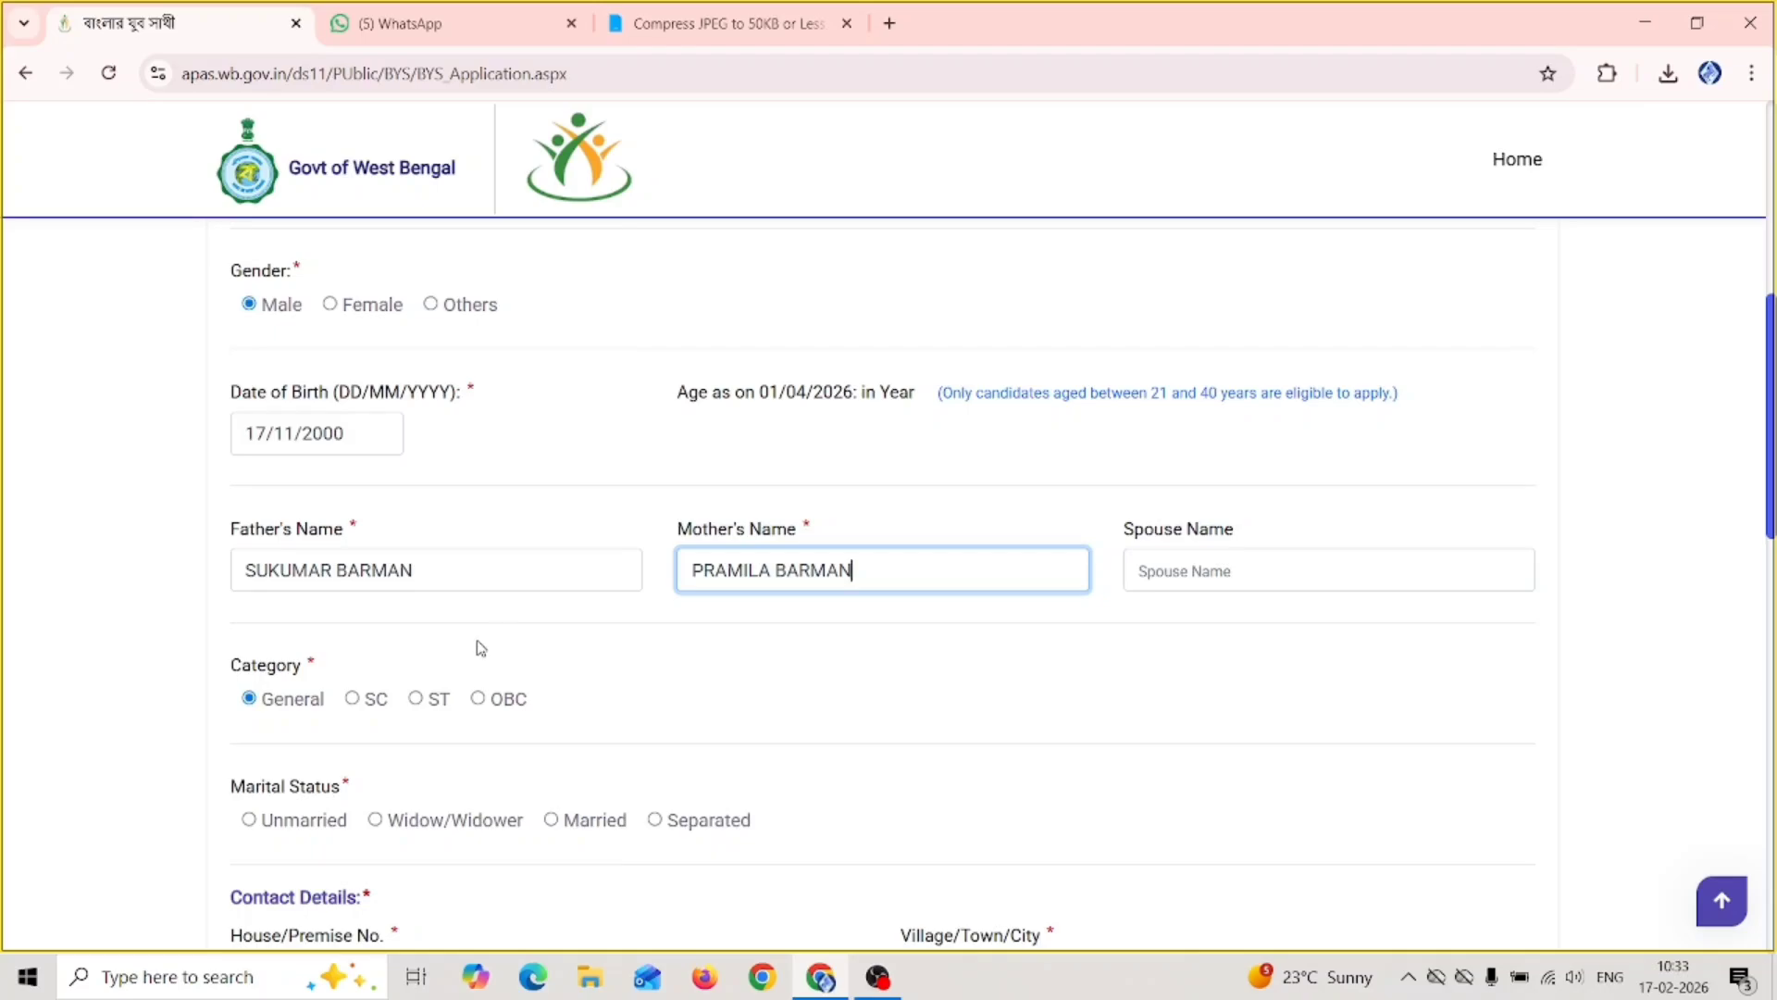
left_click(351, 700)
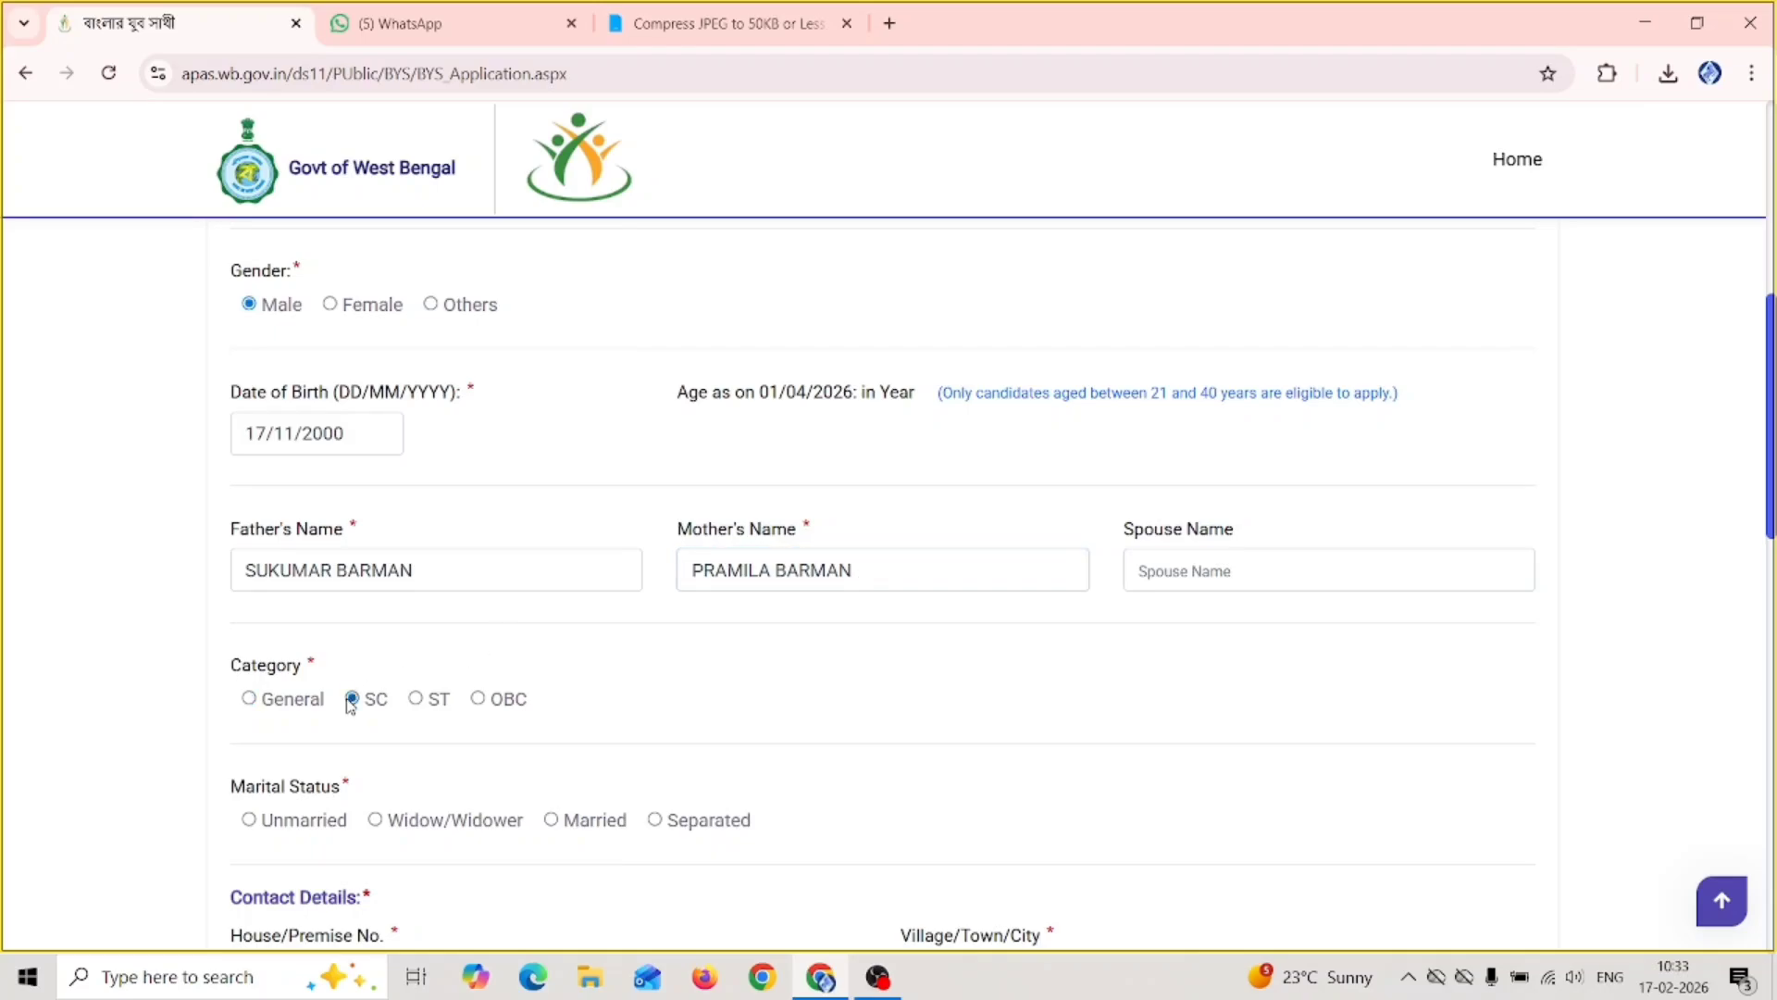
scroll(351, 705, "down", 2)
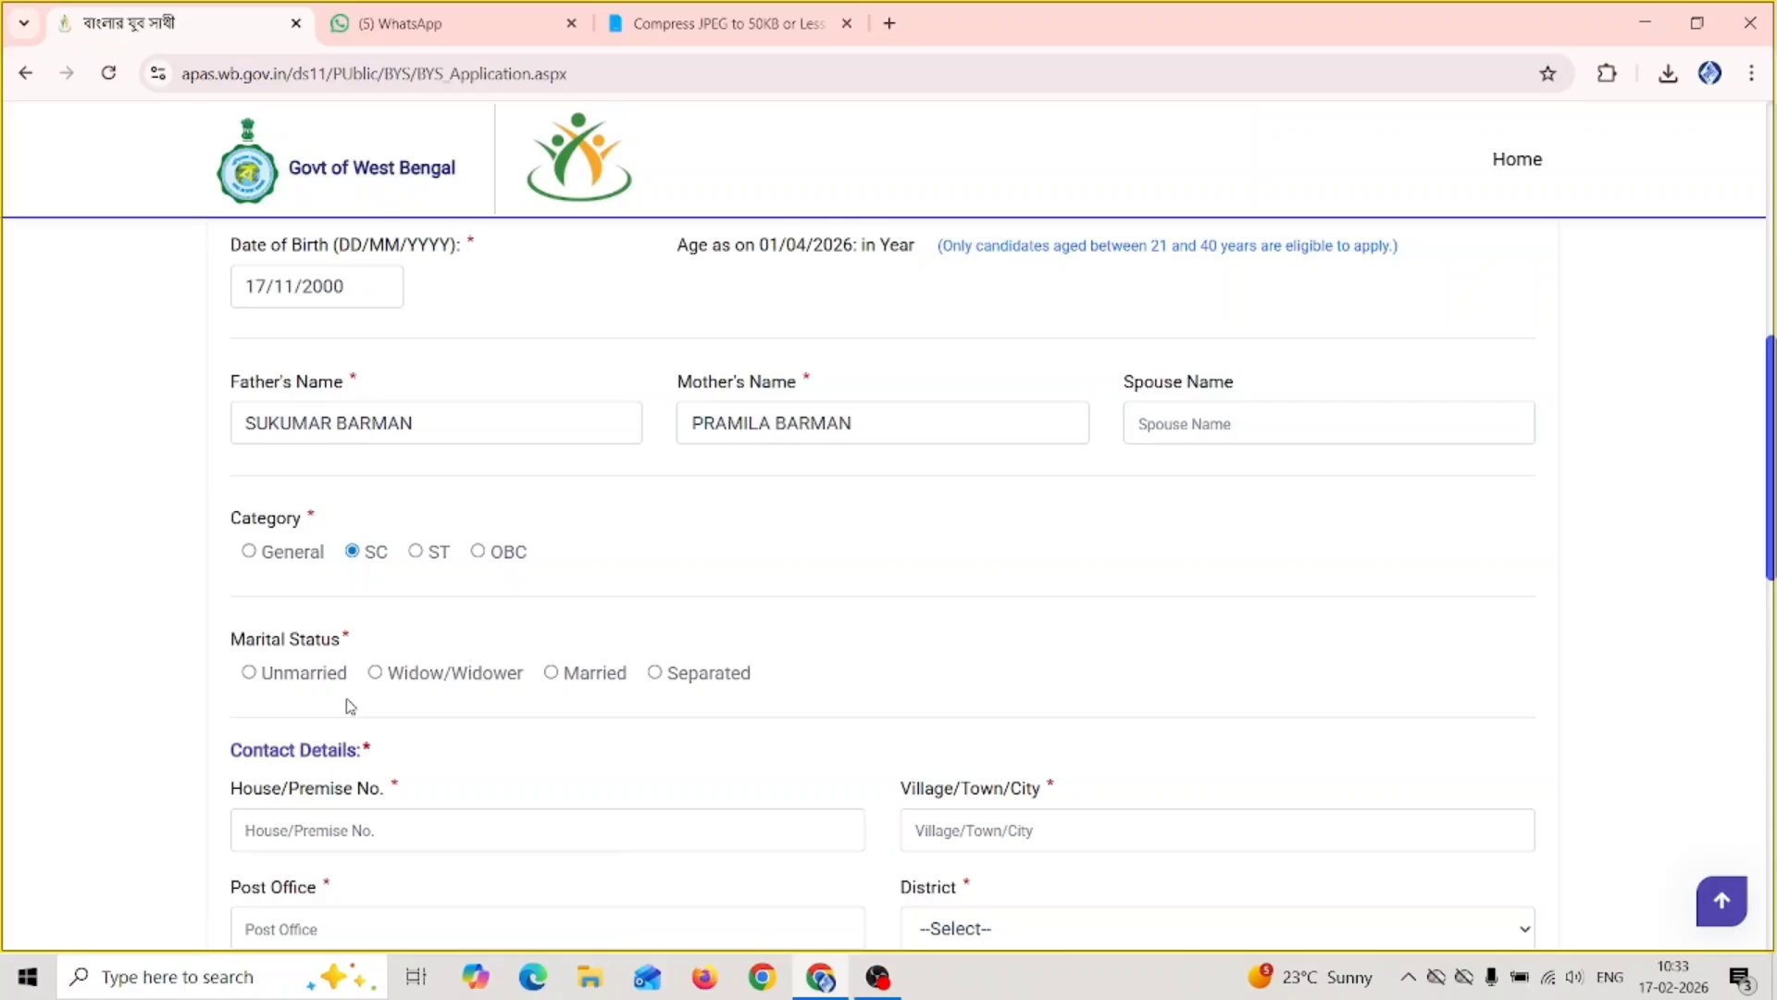
scroll(350, 706, "down", 2)
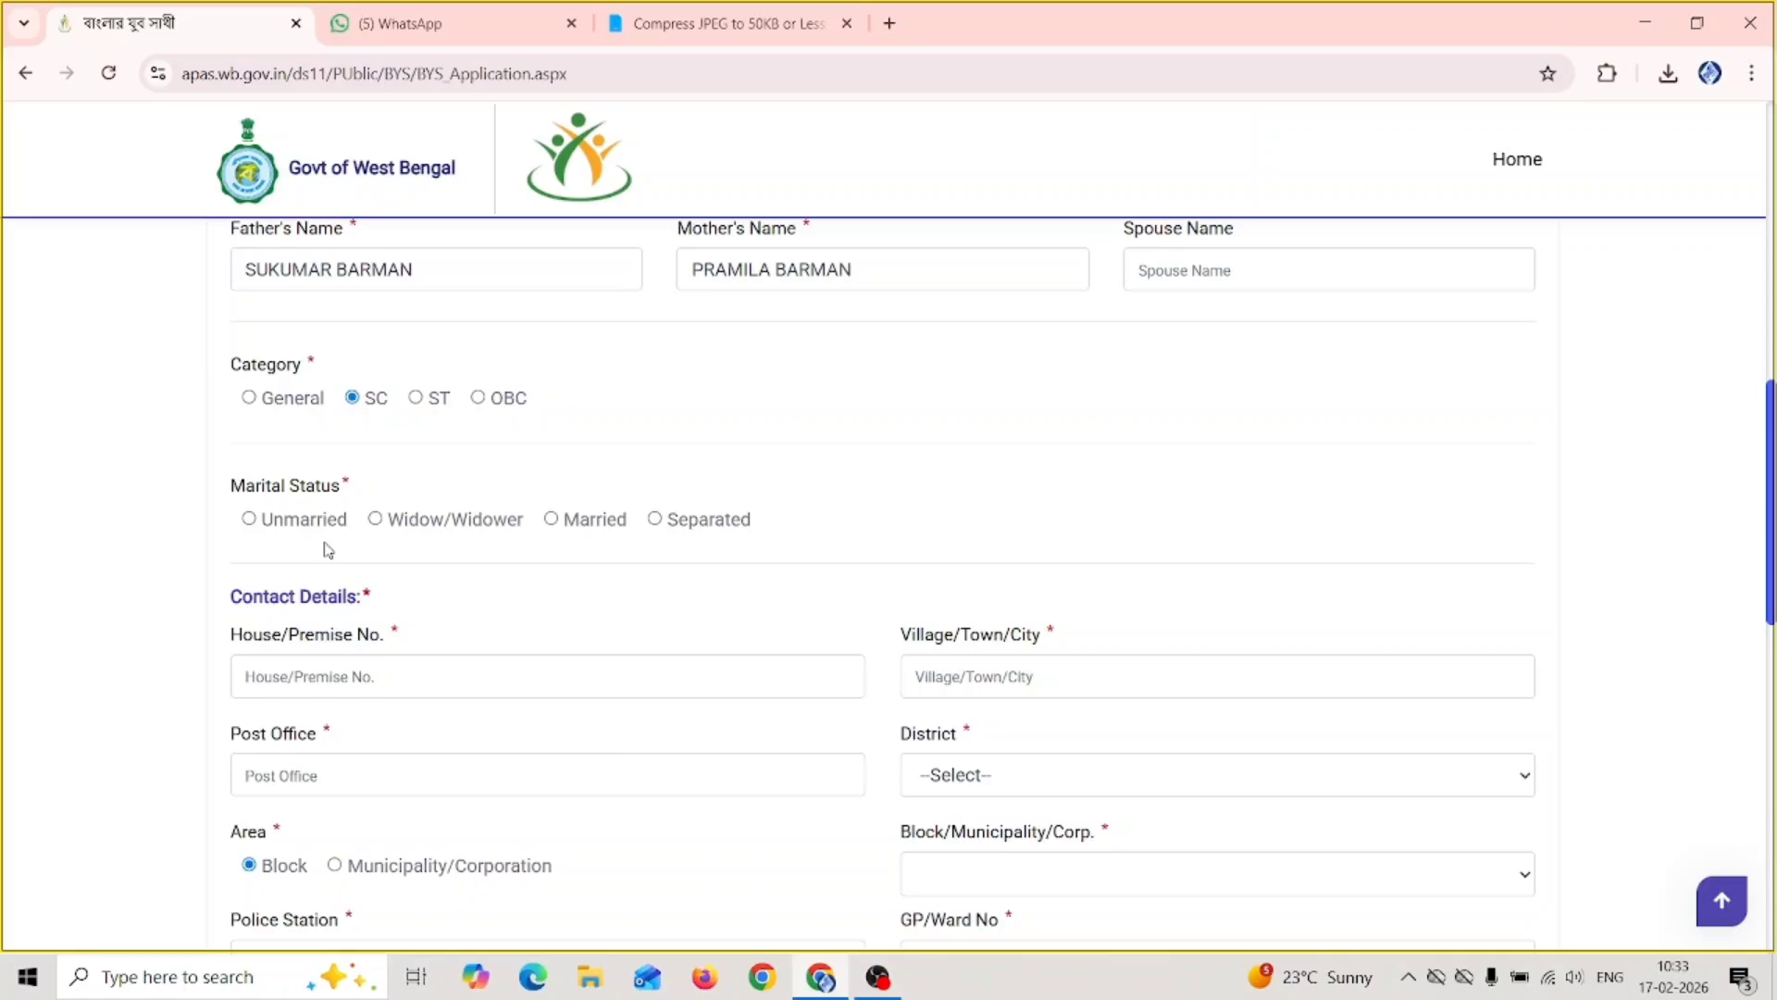
left_click(249, 521)
scroll(390, 546, "down", 2)
Fill in the house number, village and post office address fields
left_click(396, 473)
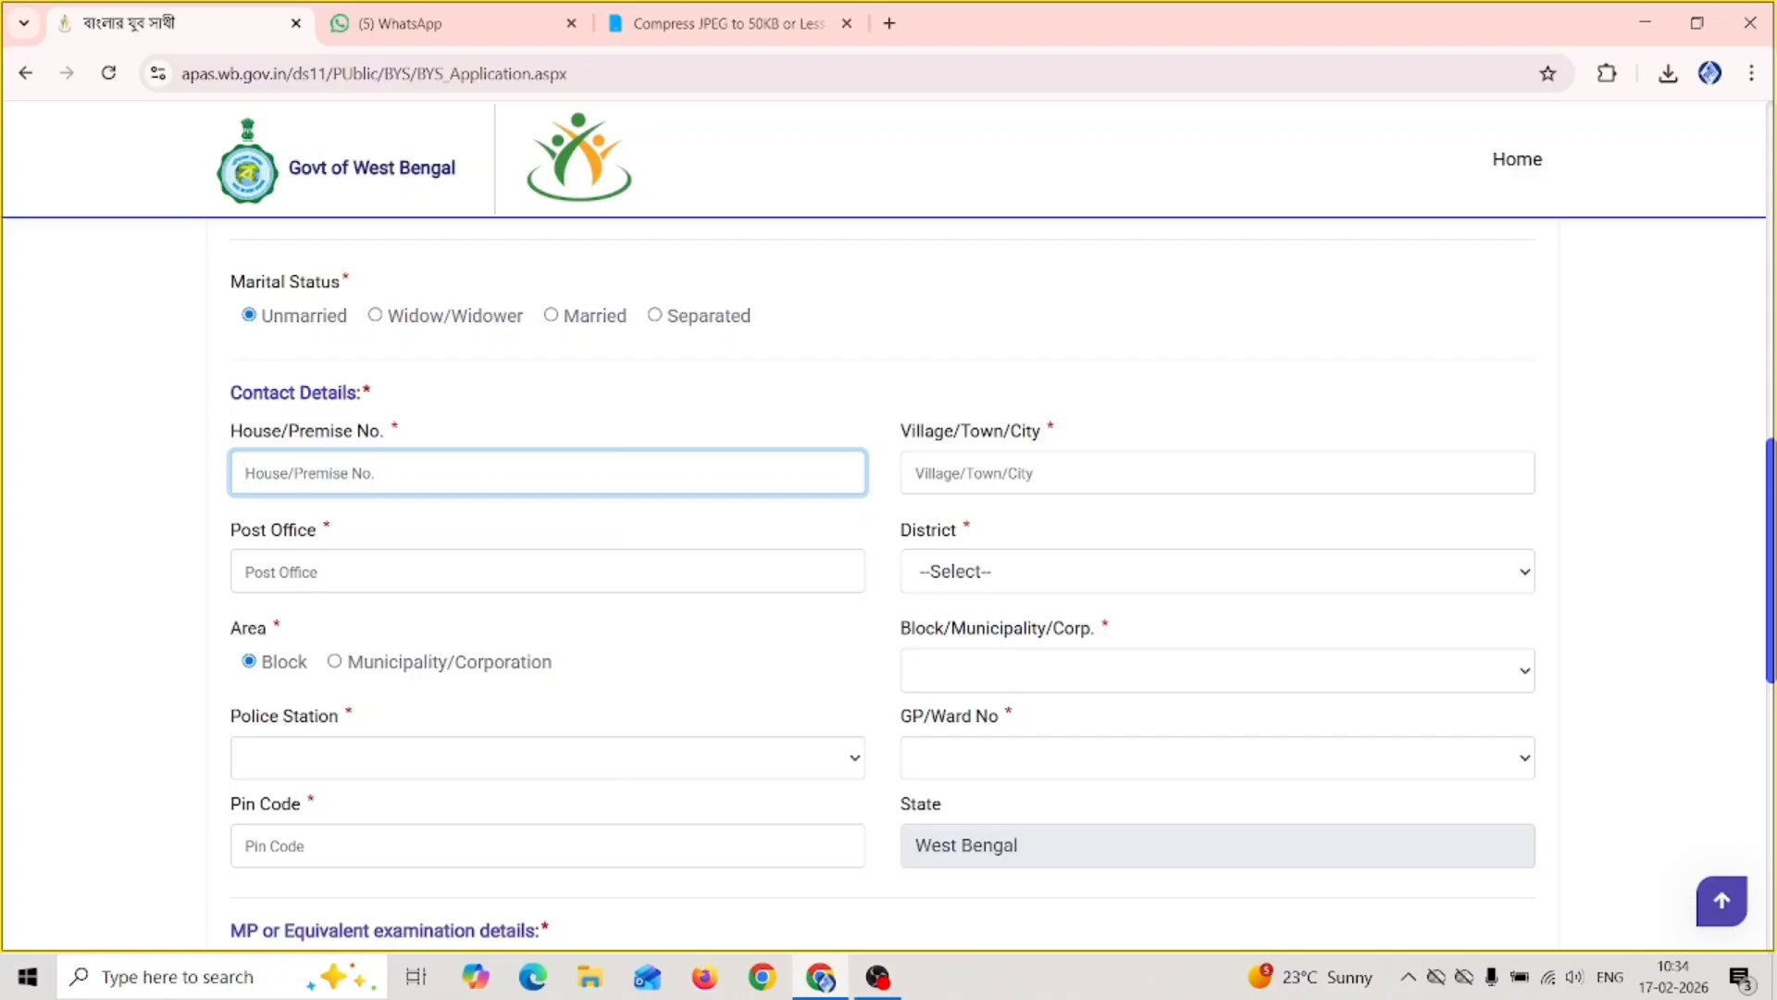
left_click(1002, 477)
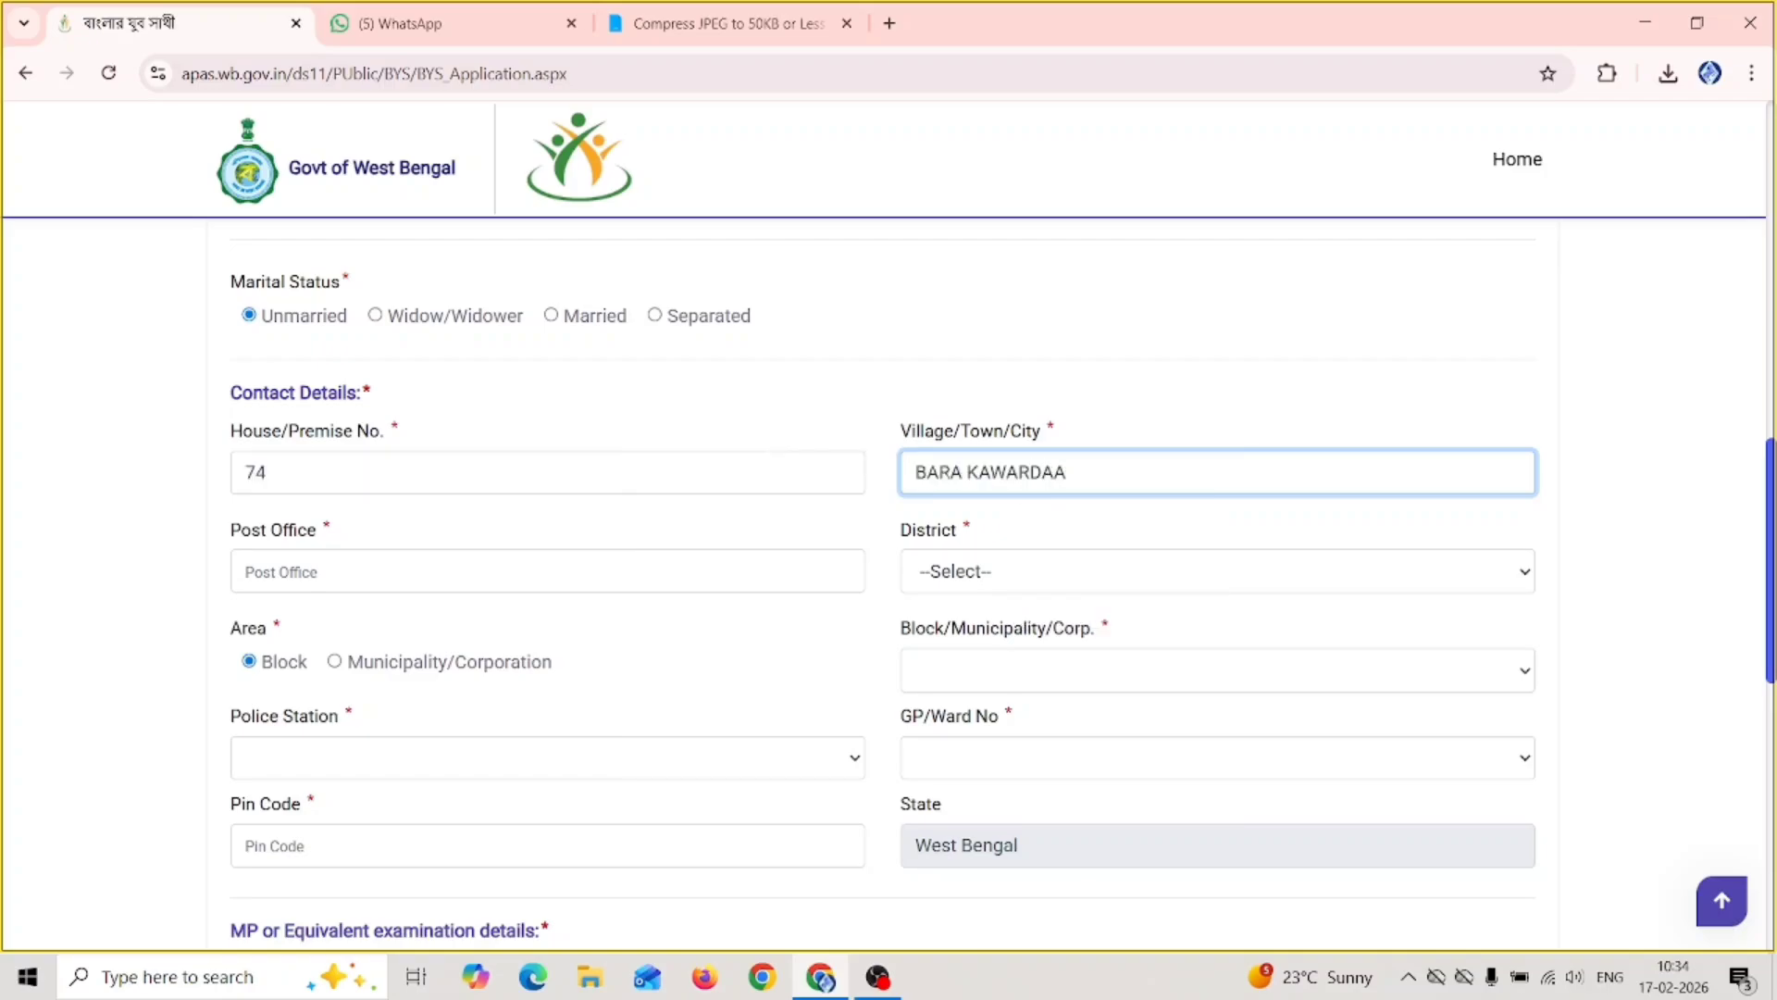
type("ARA KAWARDARA")
key("Tab")
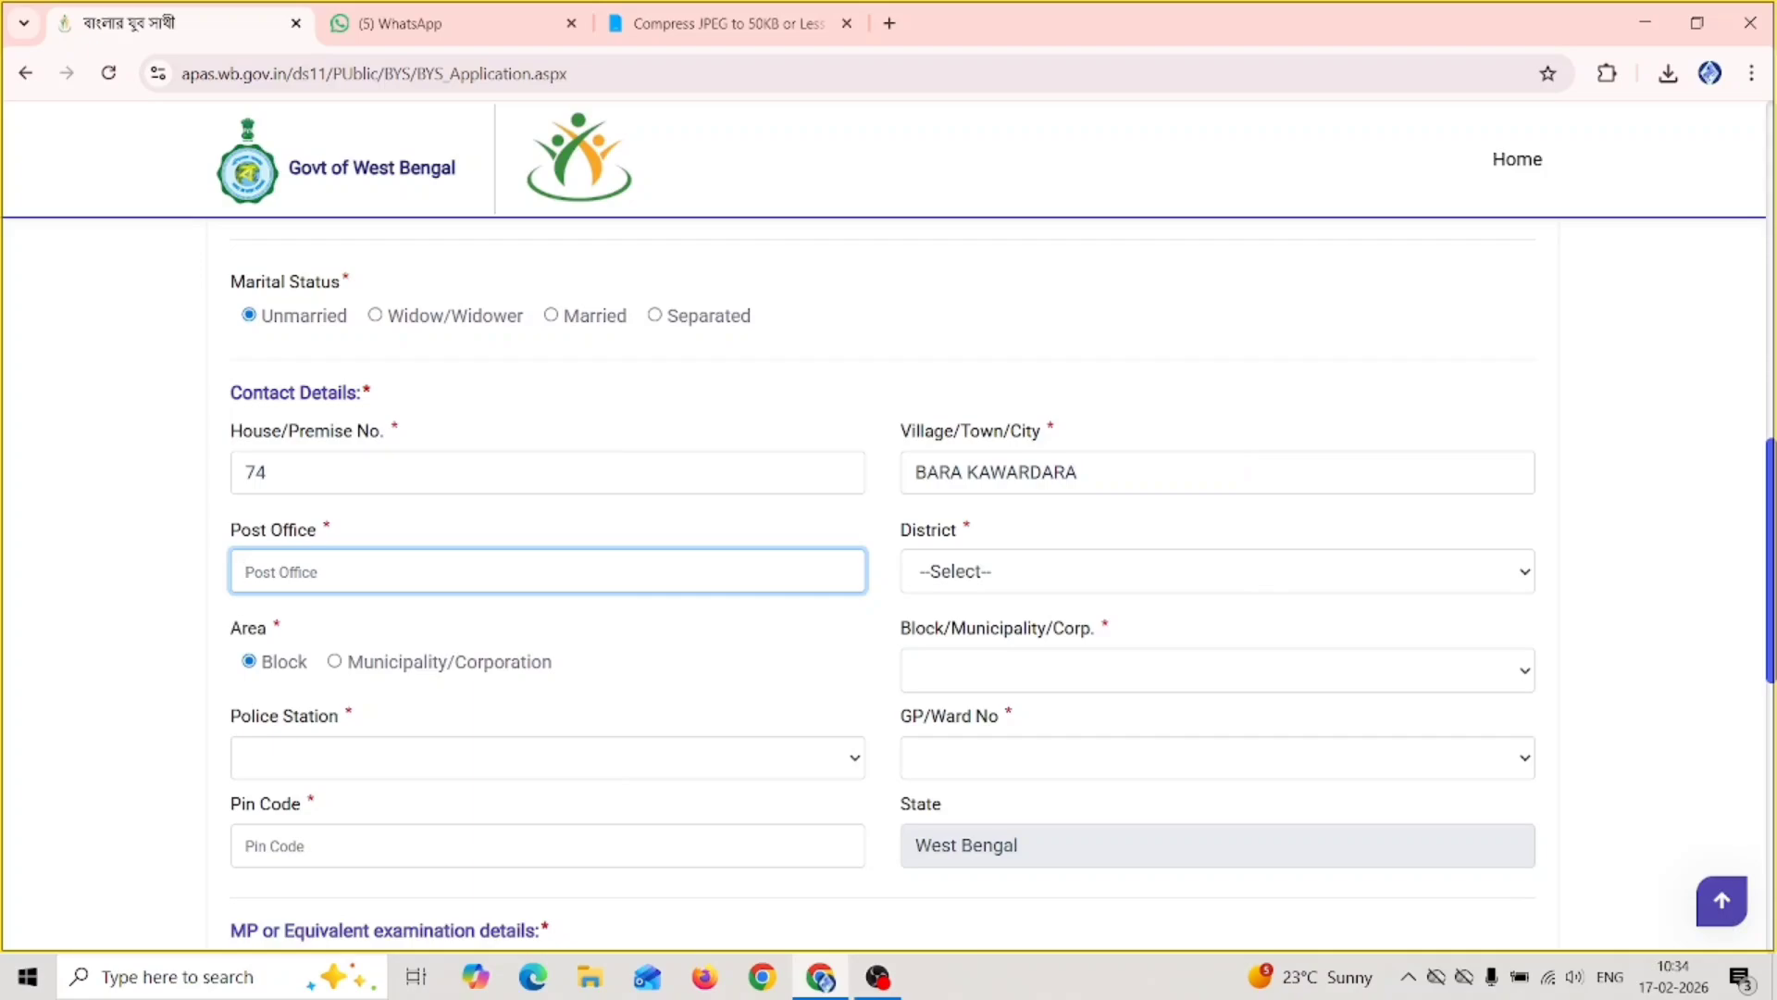
type("BARA KAWARDARA")
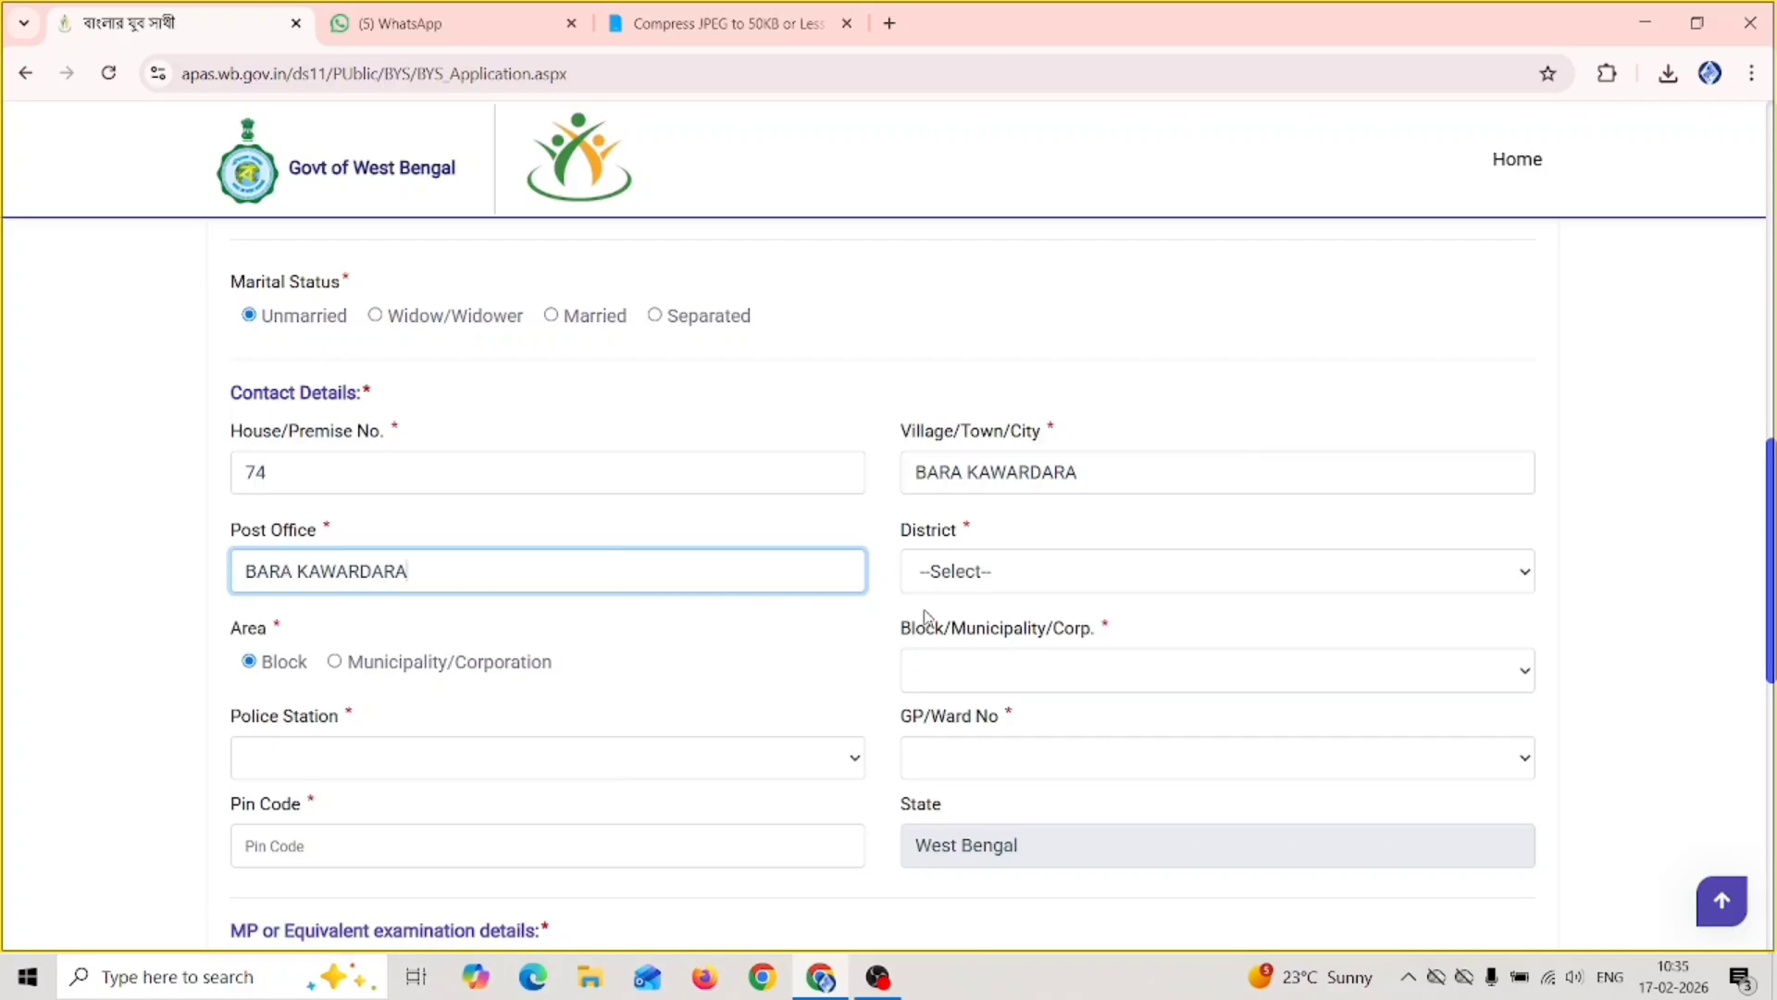
Select COOCHBEHAR district with its block, police station and GP/ward
left_click(986, 578)
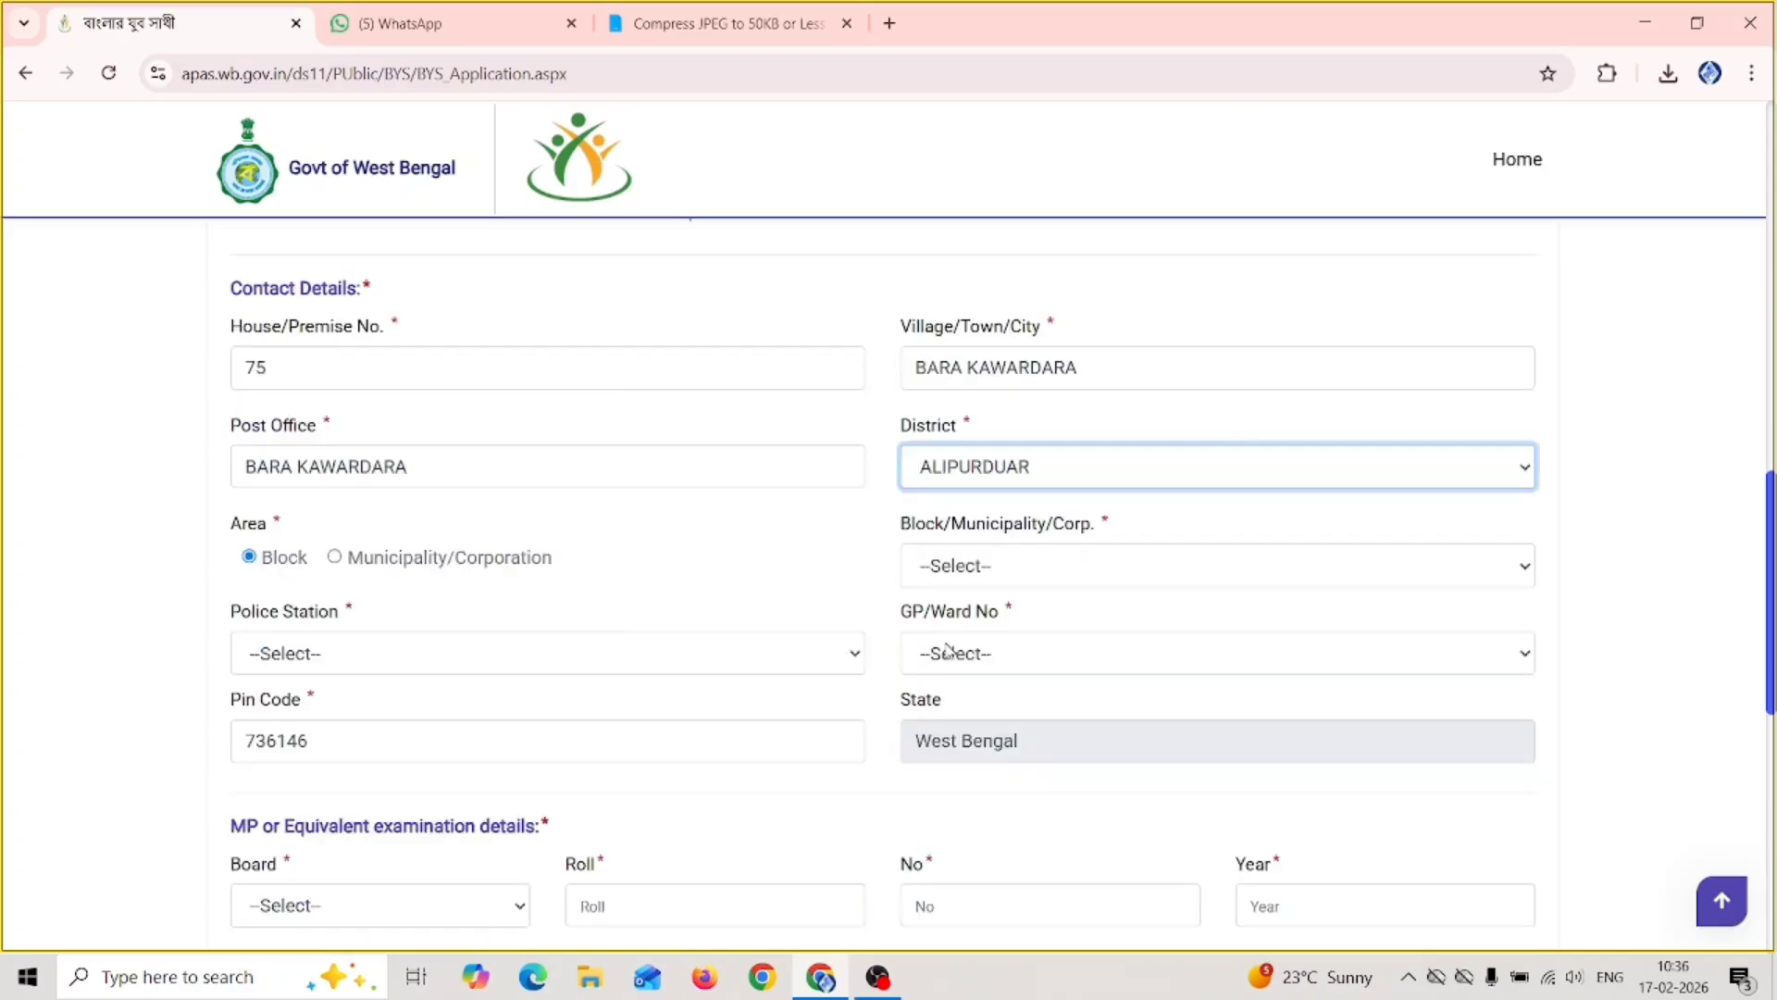
key("c")
left_click(987, 583)
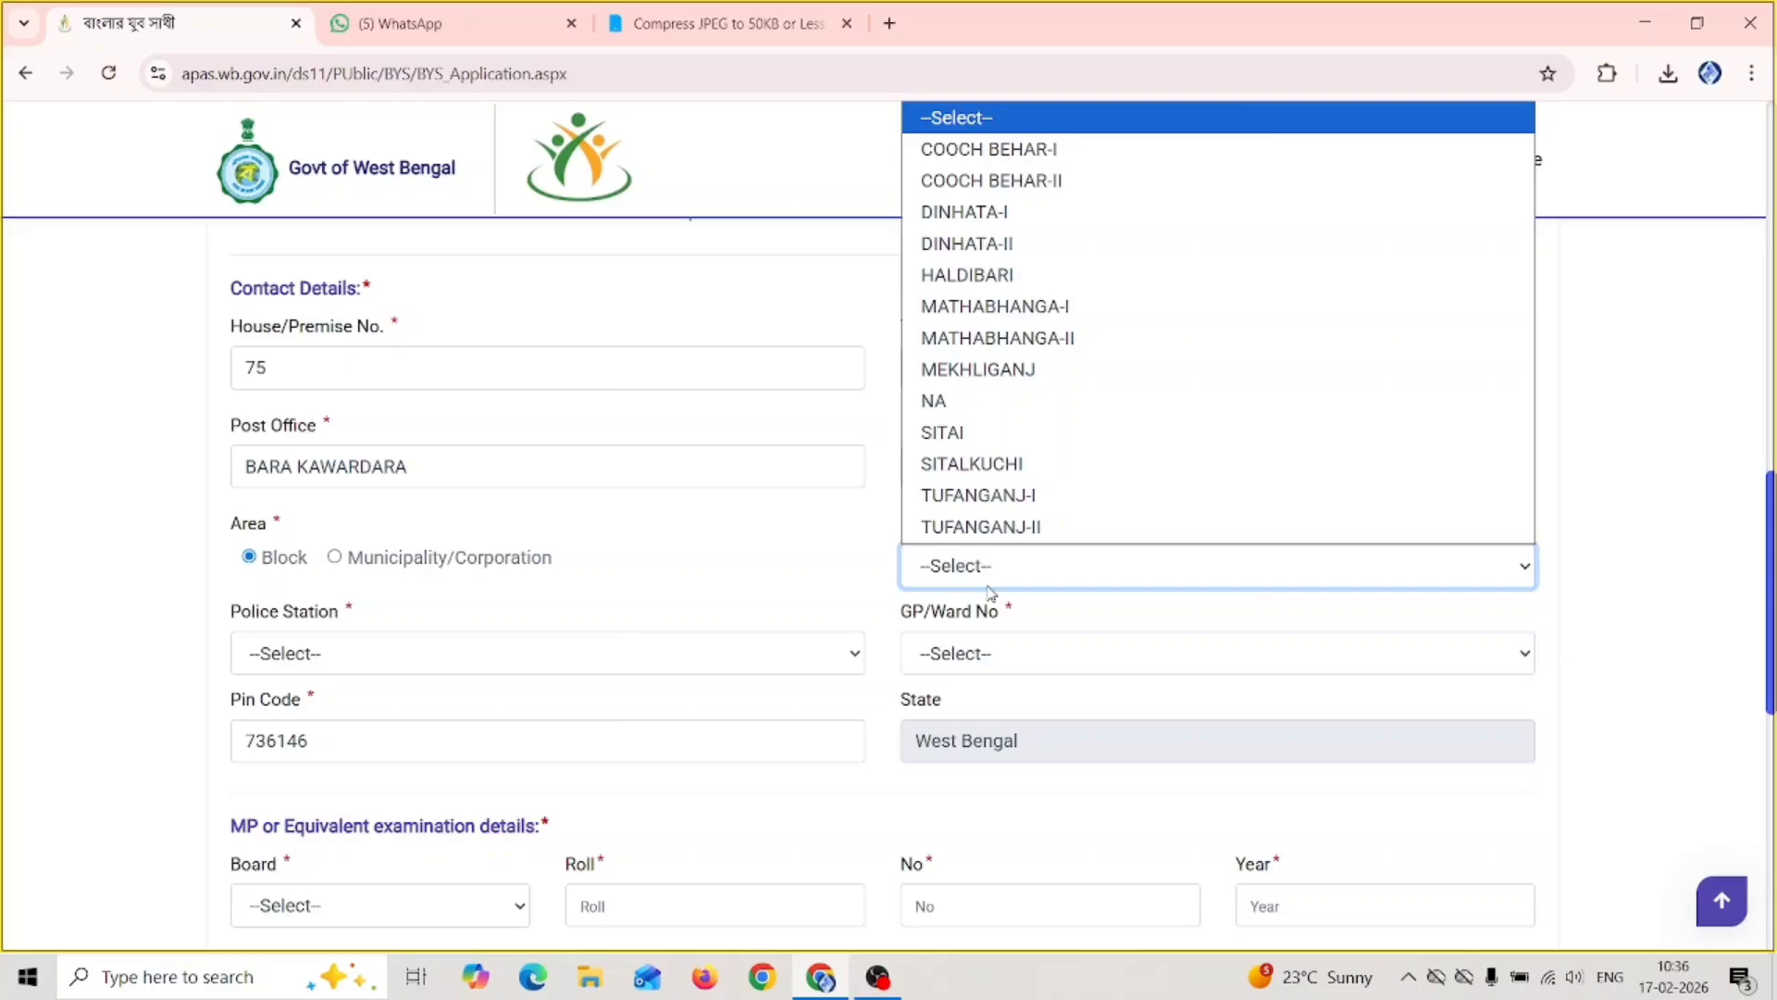
left_click(1095, 323)
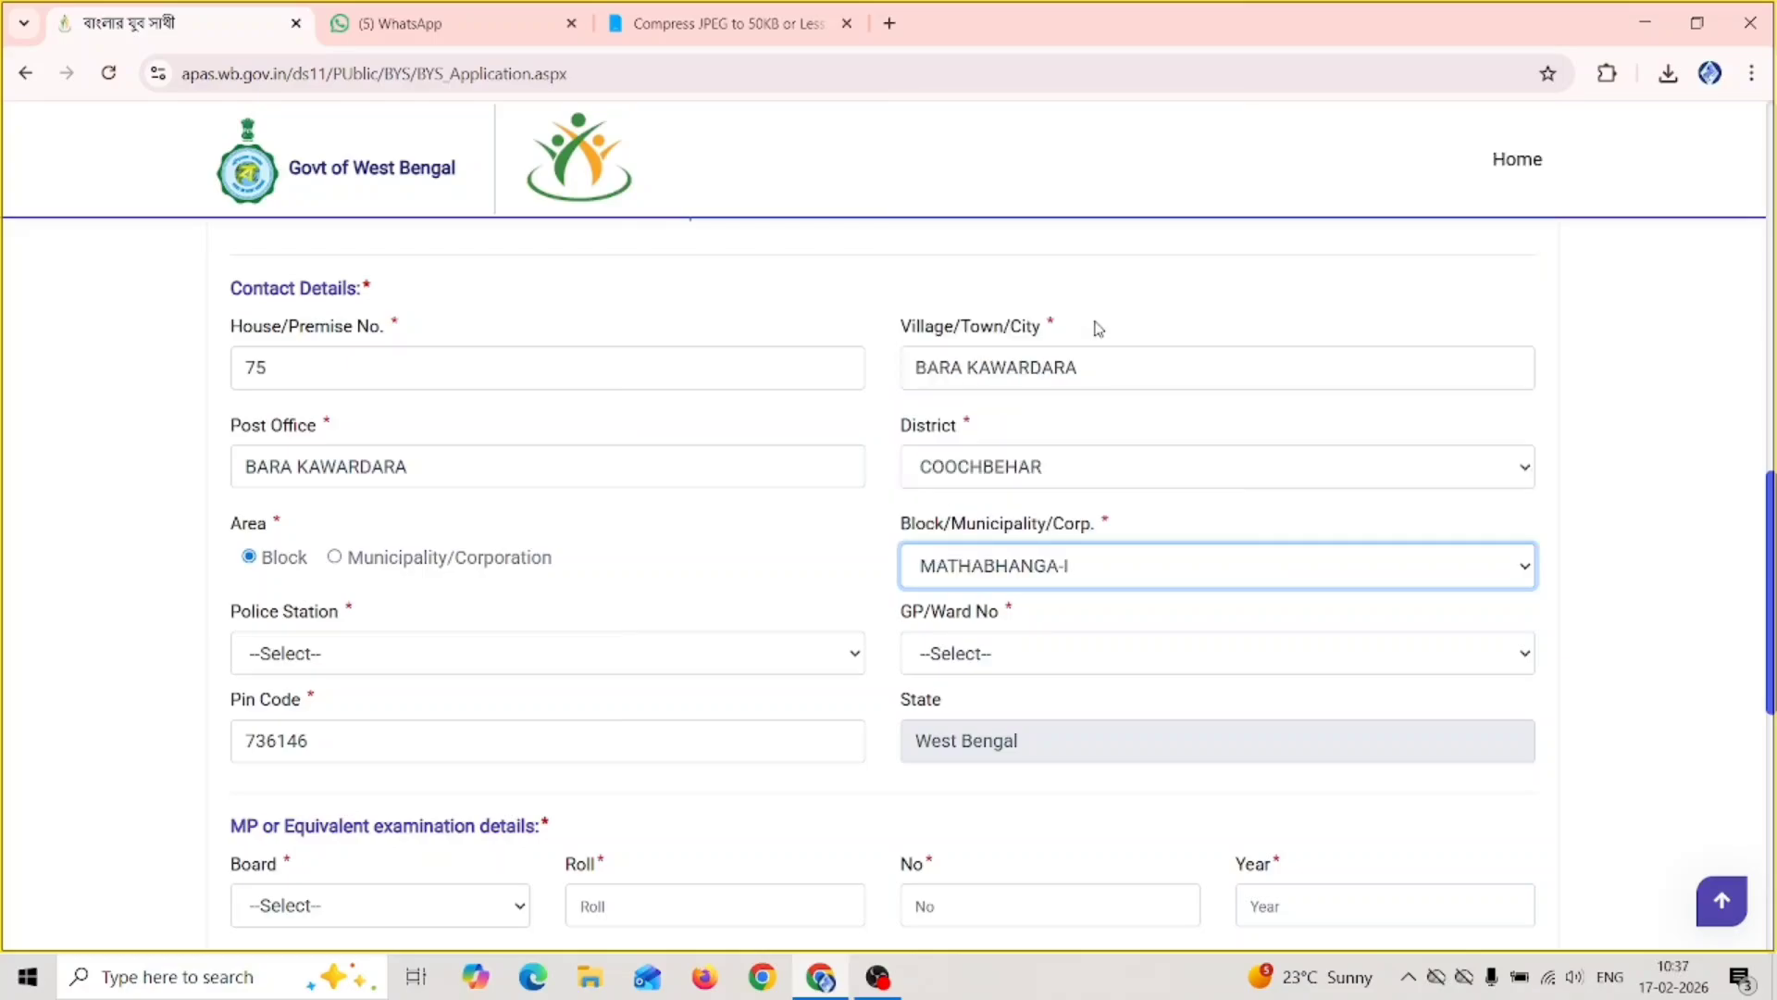
left_click(699, 669)
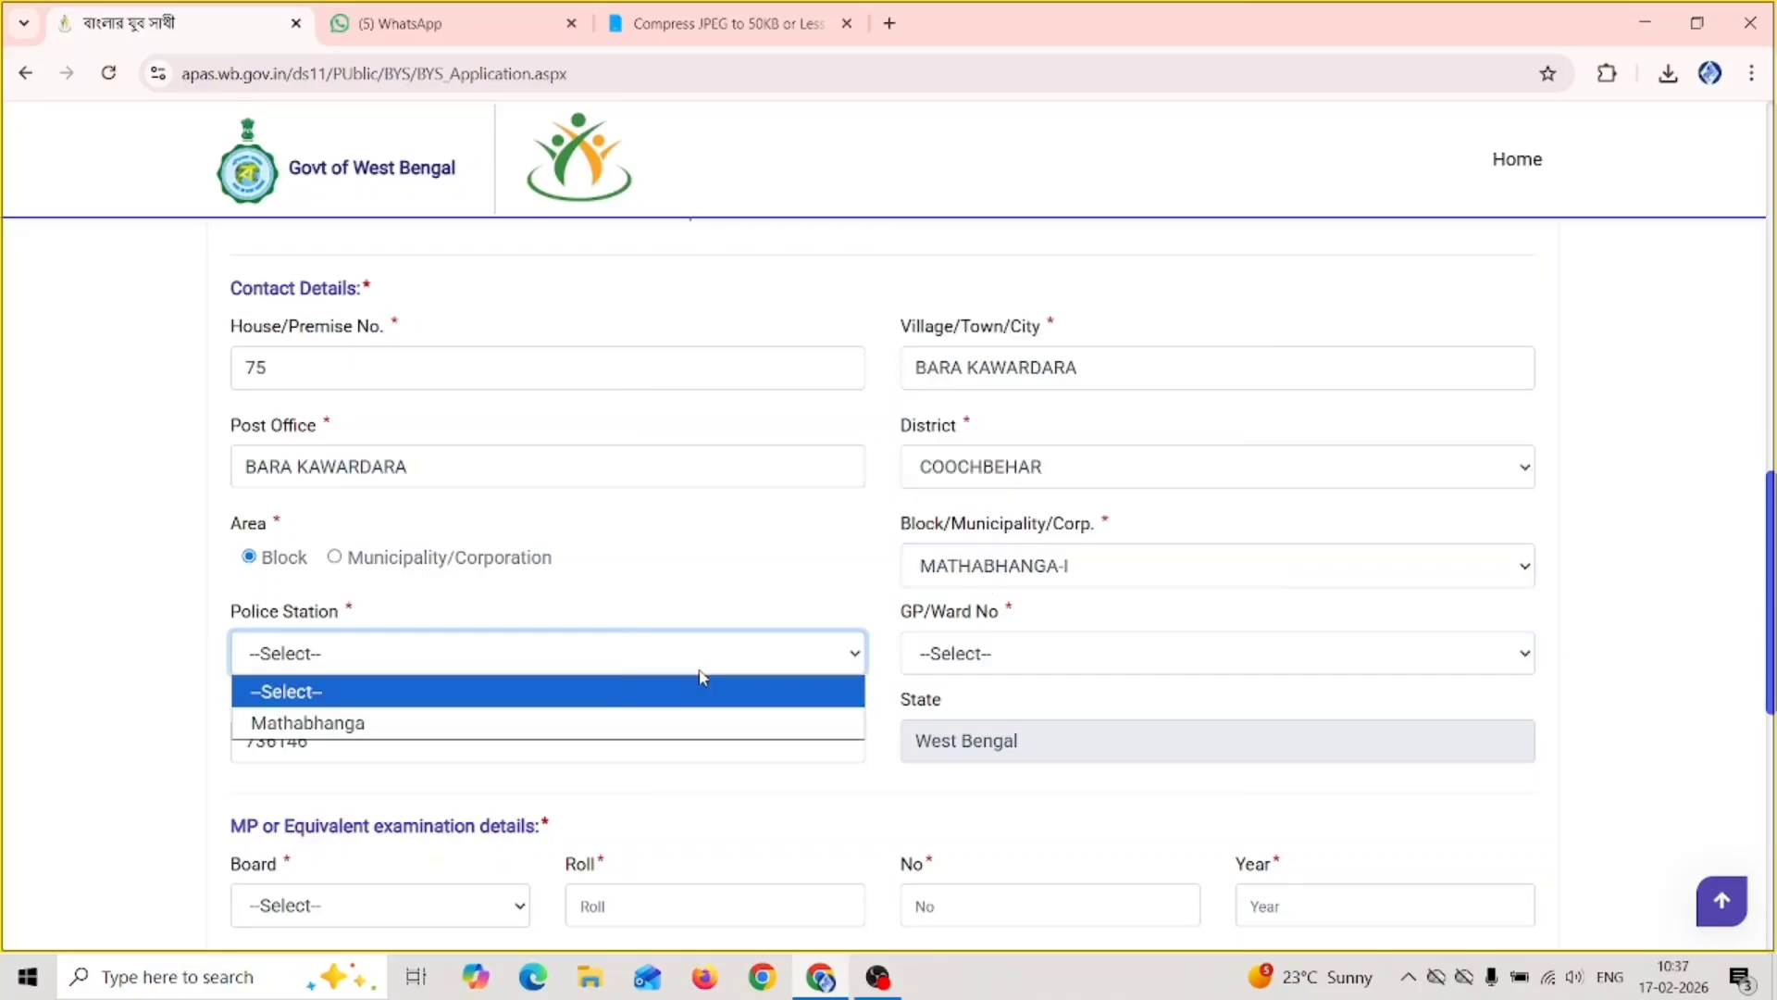
left_click(647, 725)
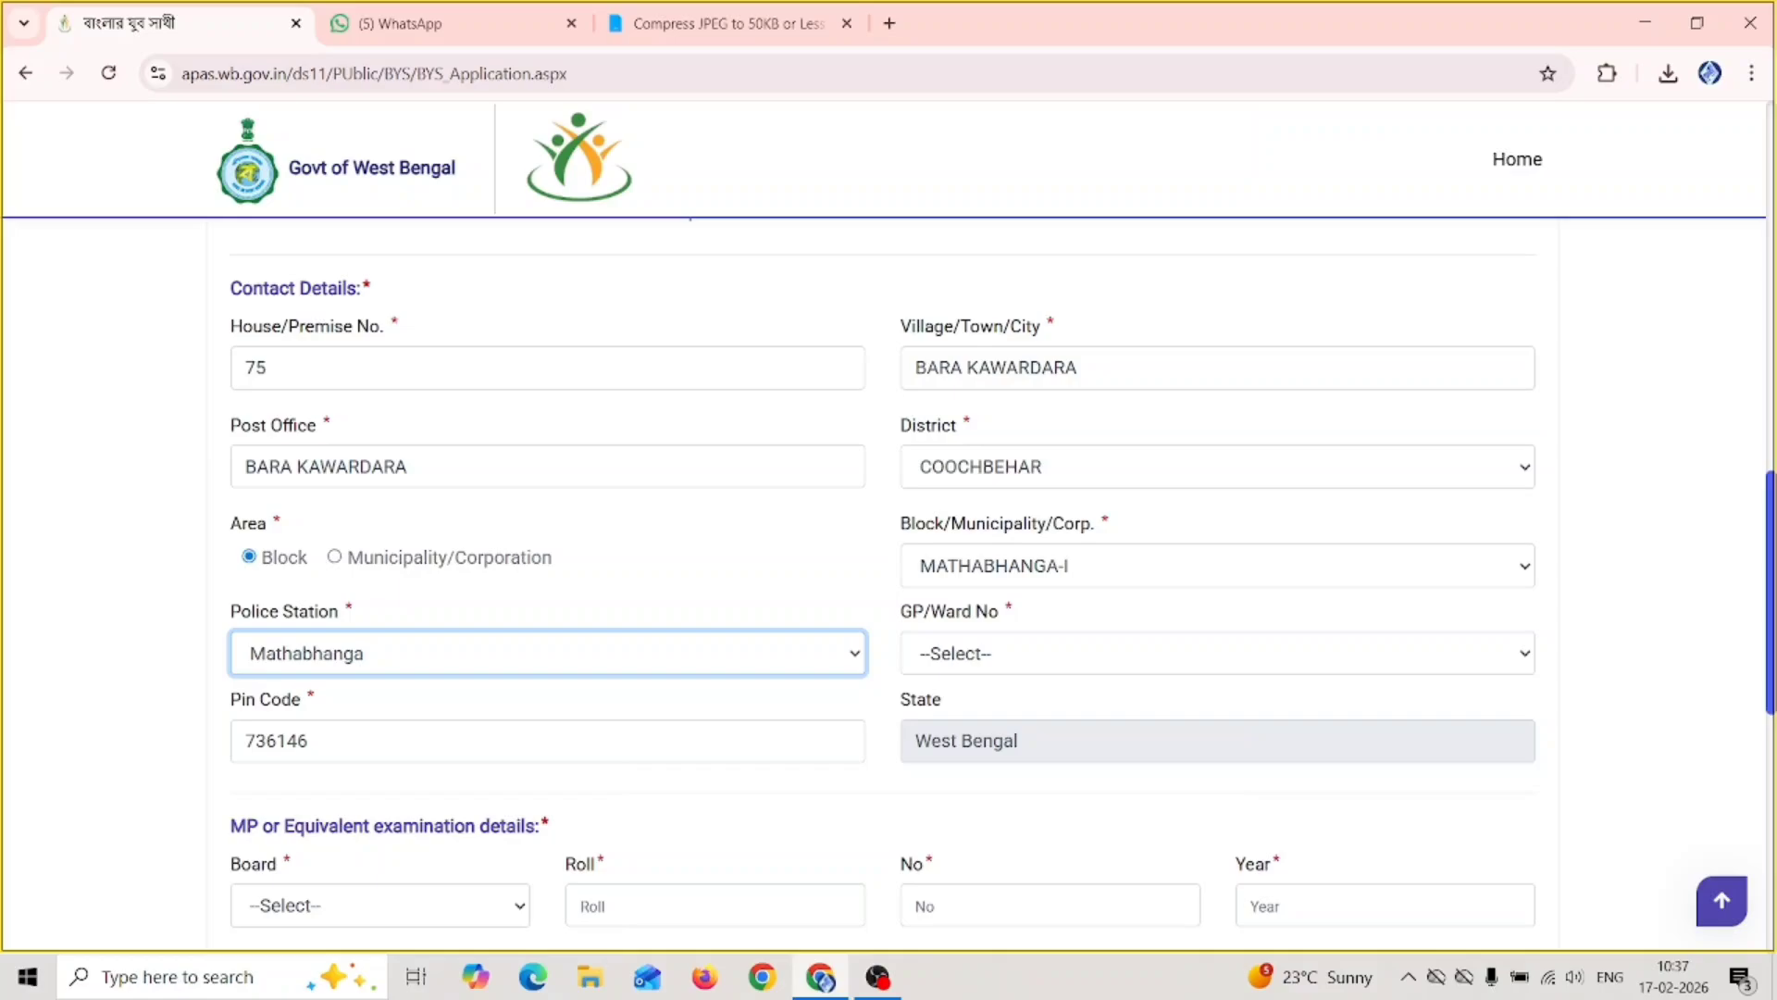
left_click(918, 663)
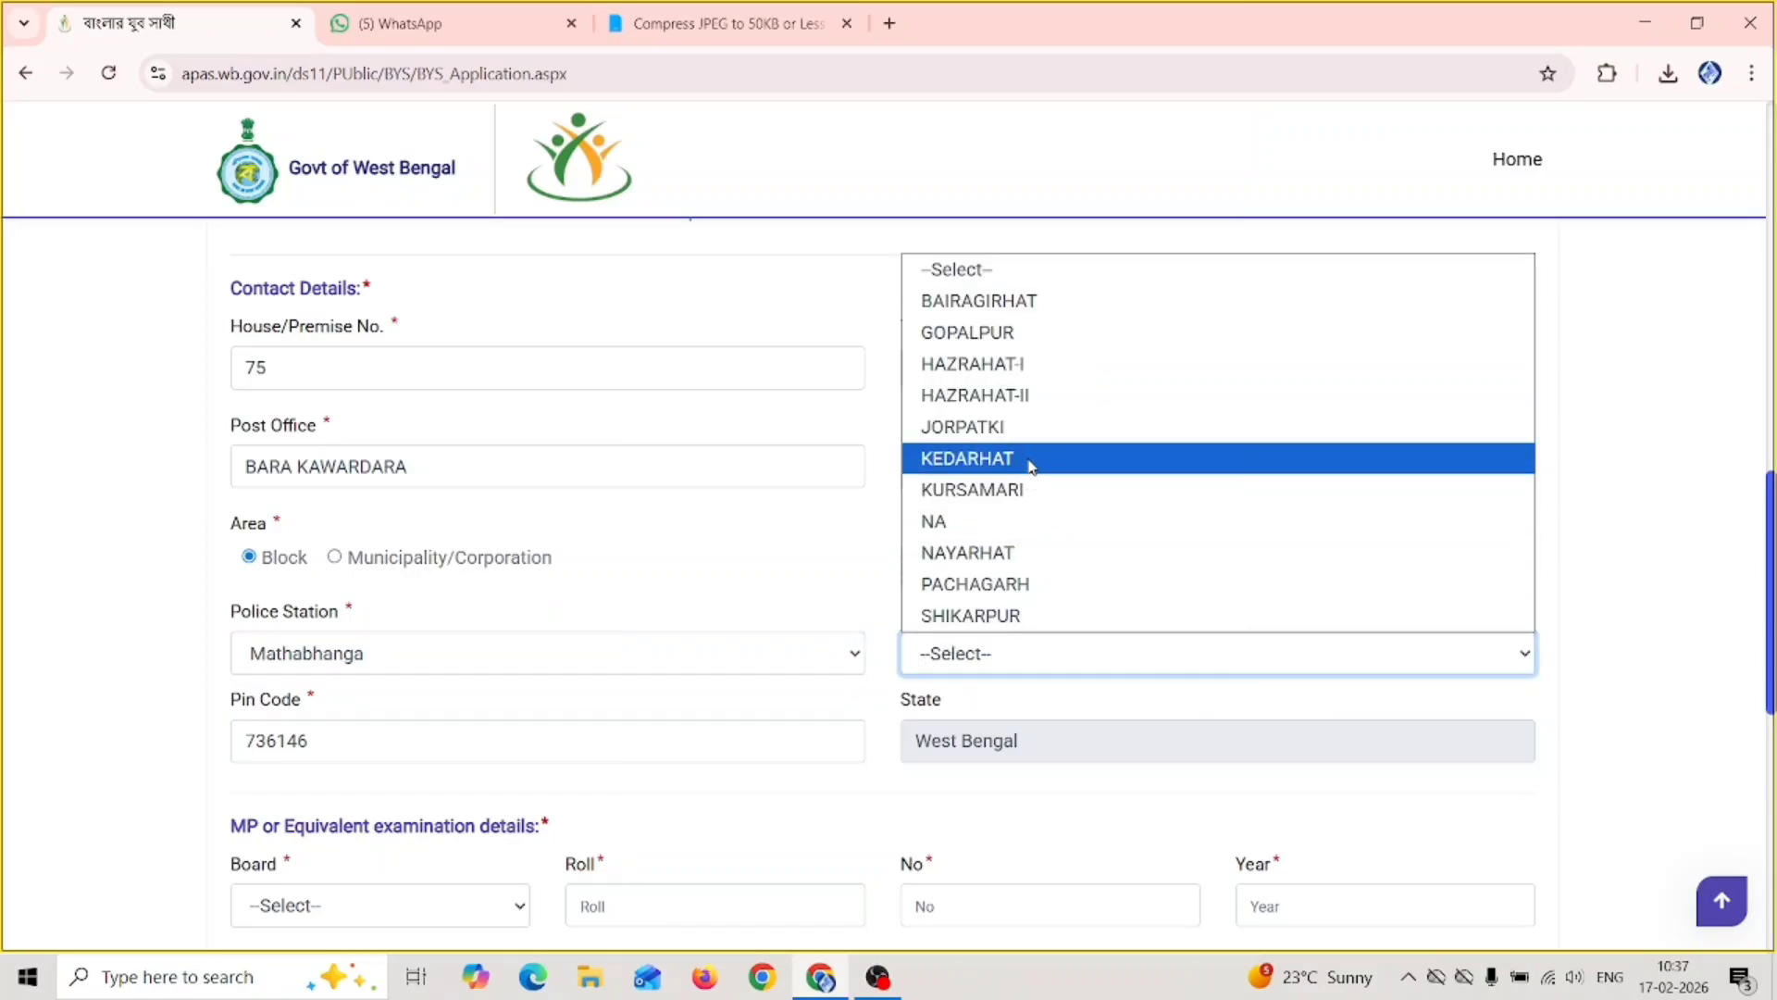
left_click(1031, 430)
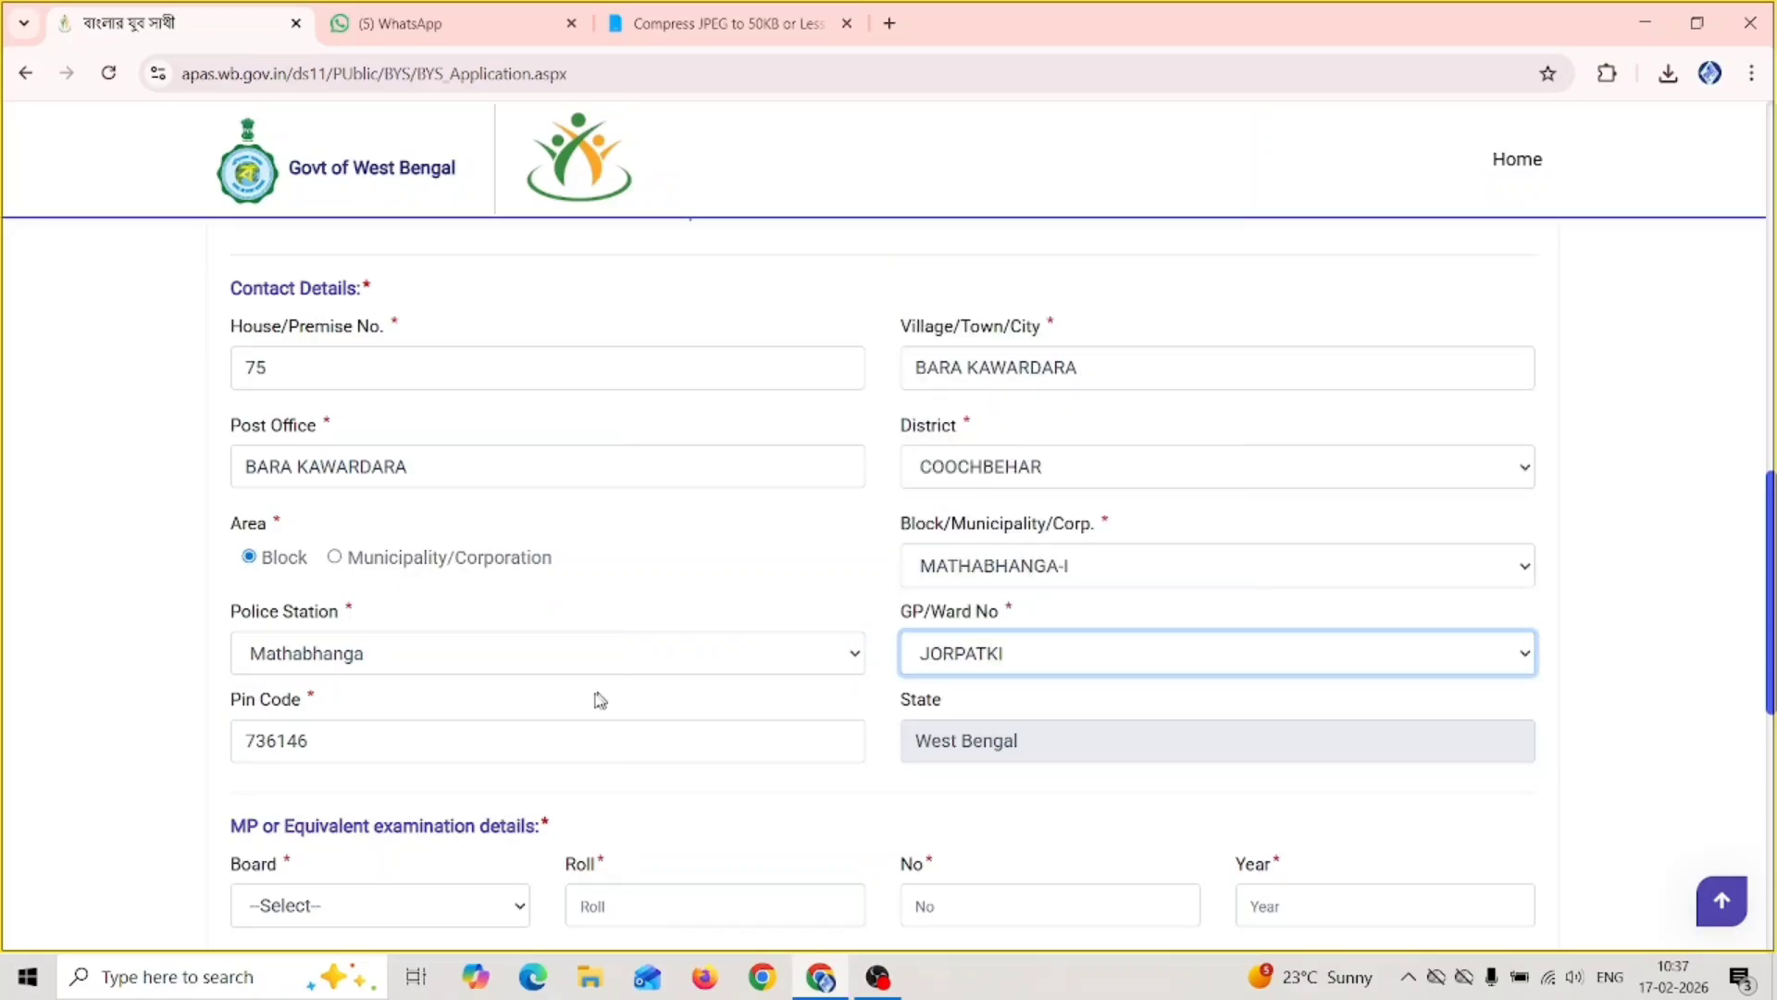
scroll(585, 708, "down", 2)
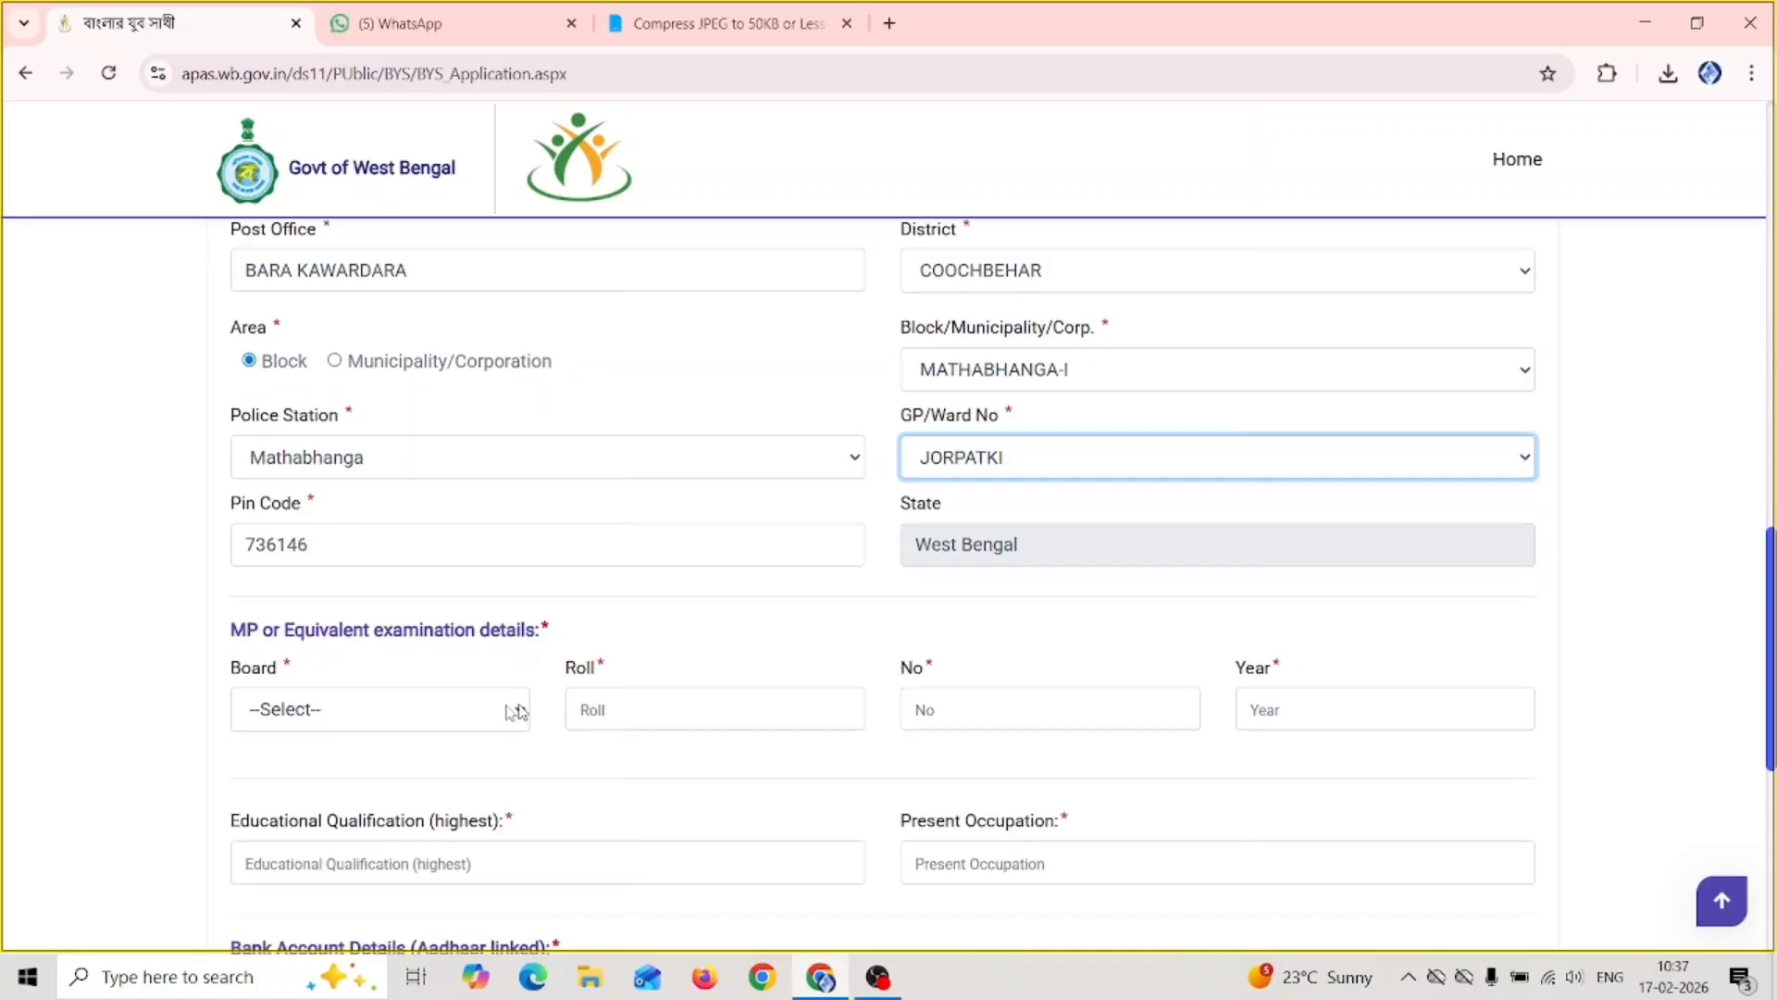
Choose WBBSE as the MP examination board and begin the roll entry
left_click(480, 713)
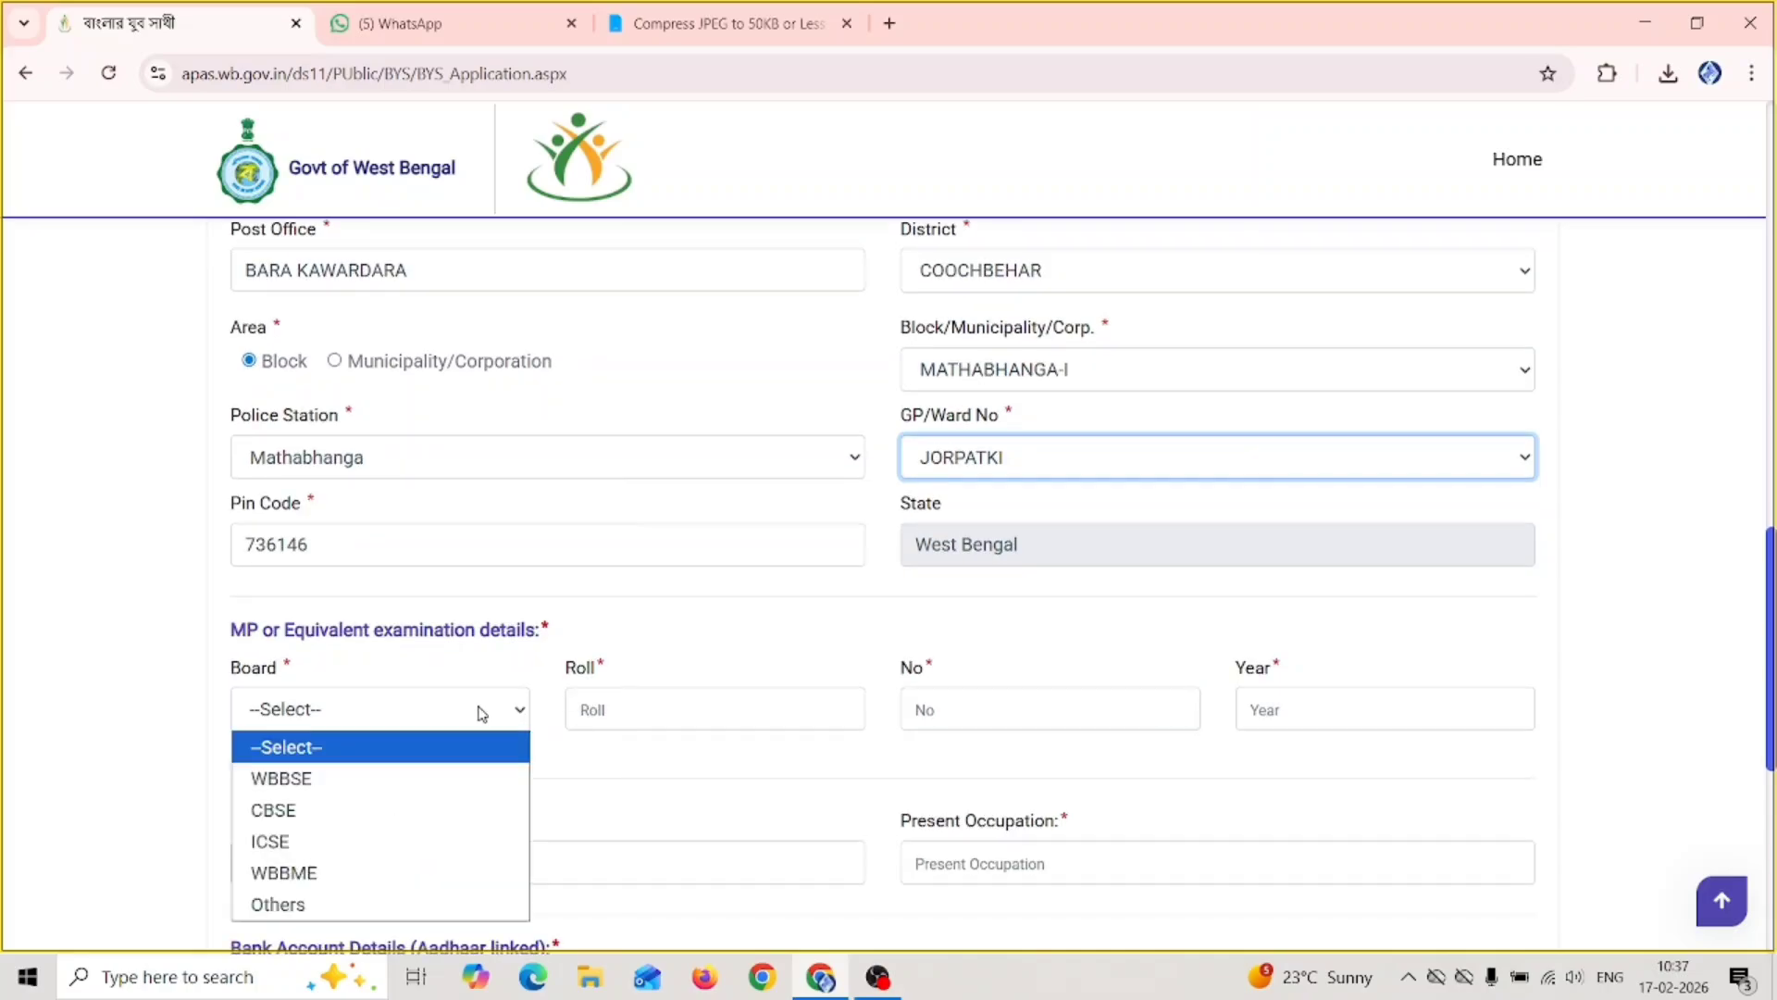
left_click(397, 777)
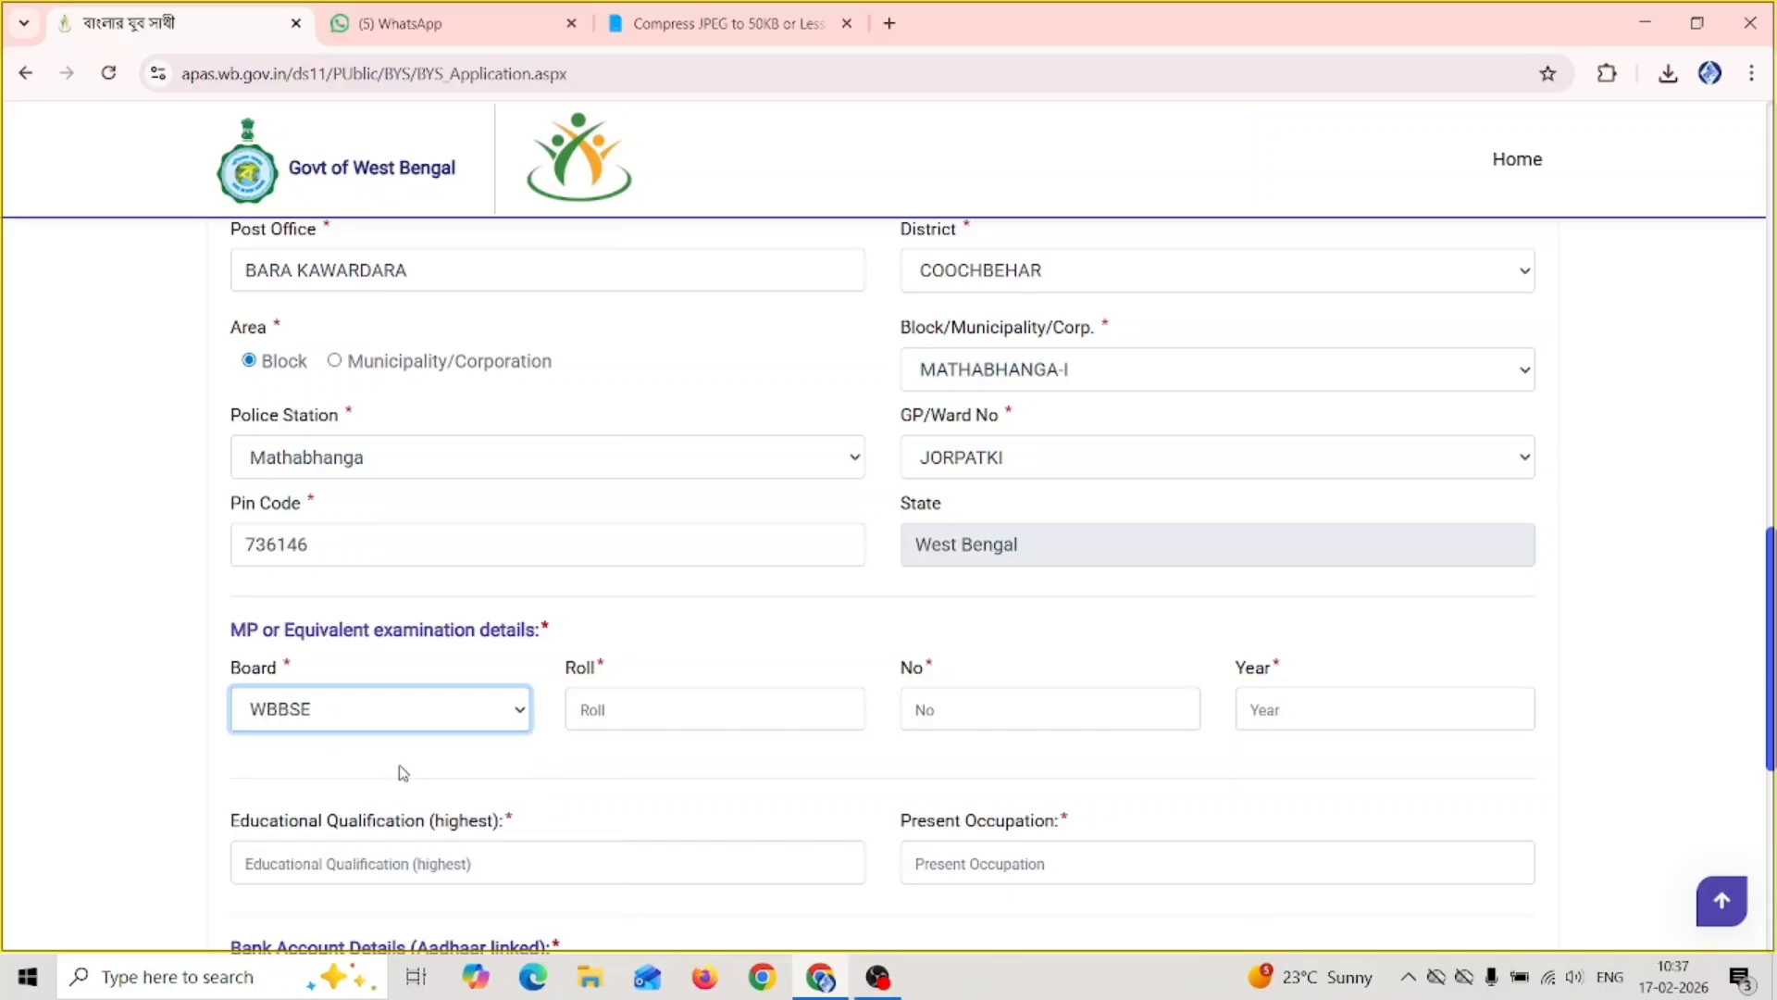
left_click(690, 703)
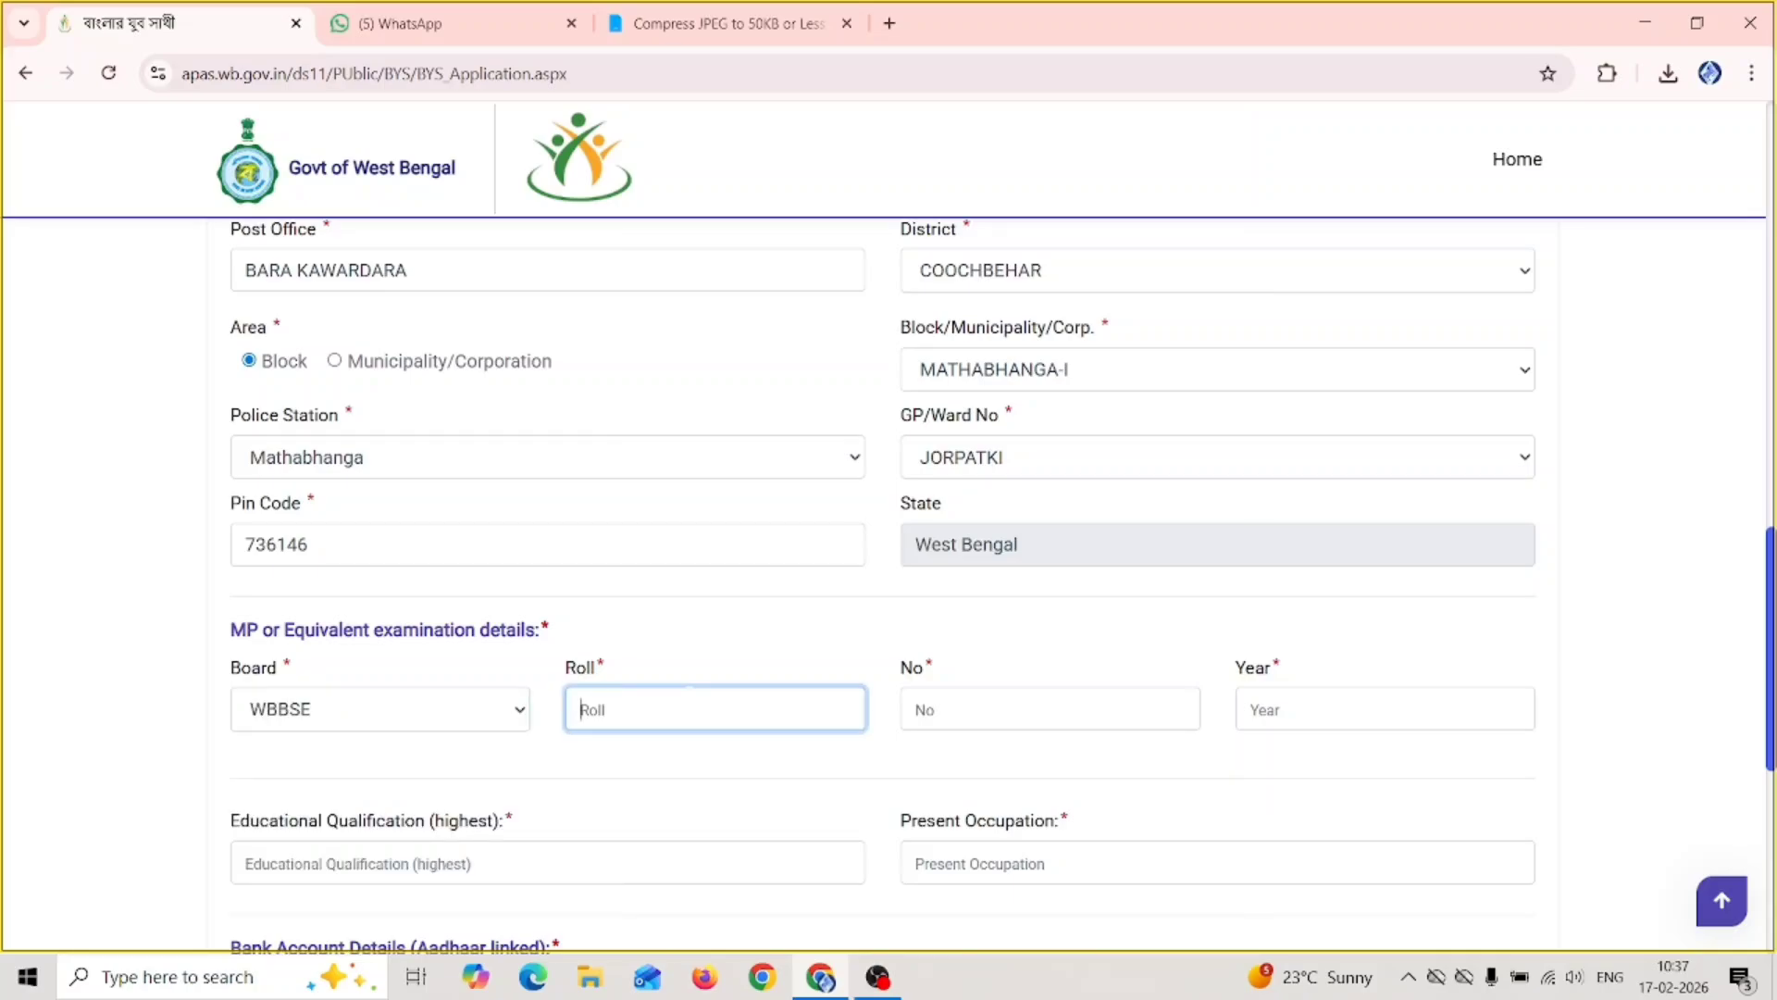
scroll(888, 583, "down", 1)
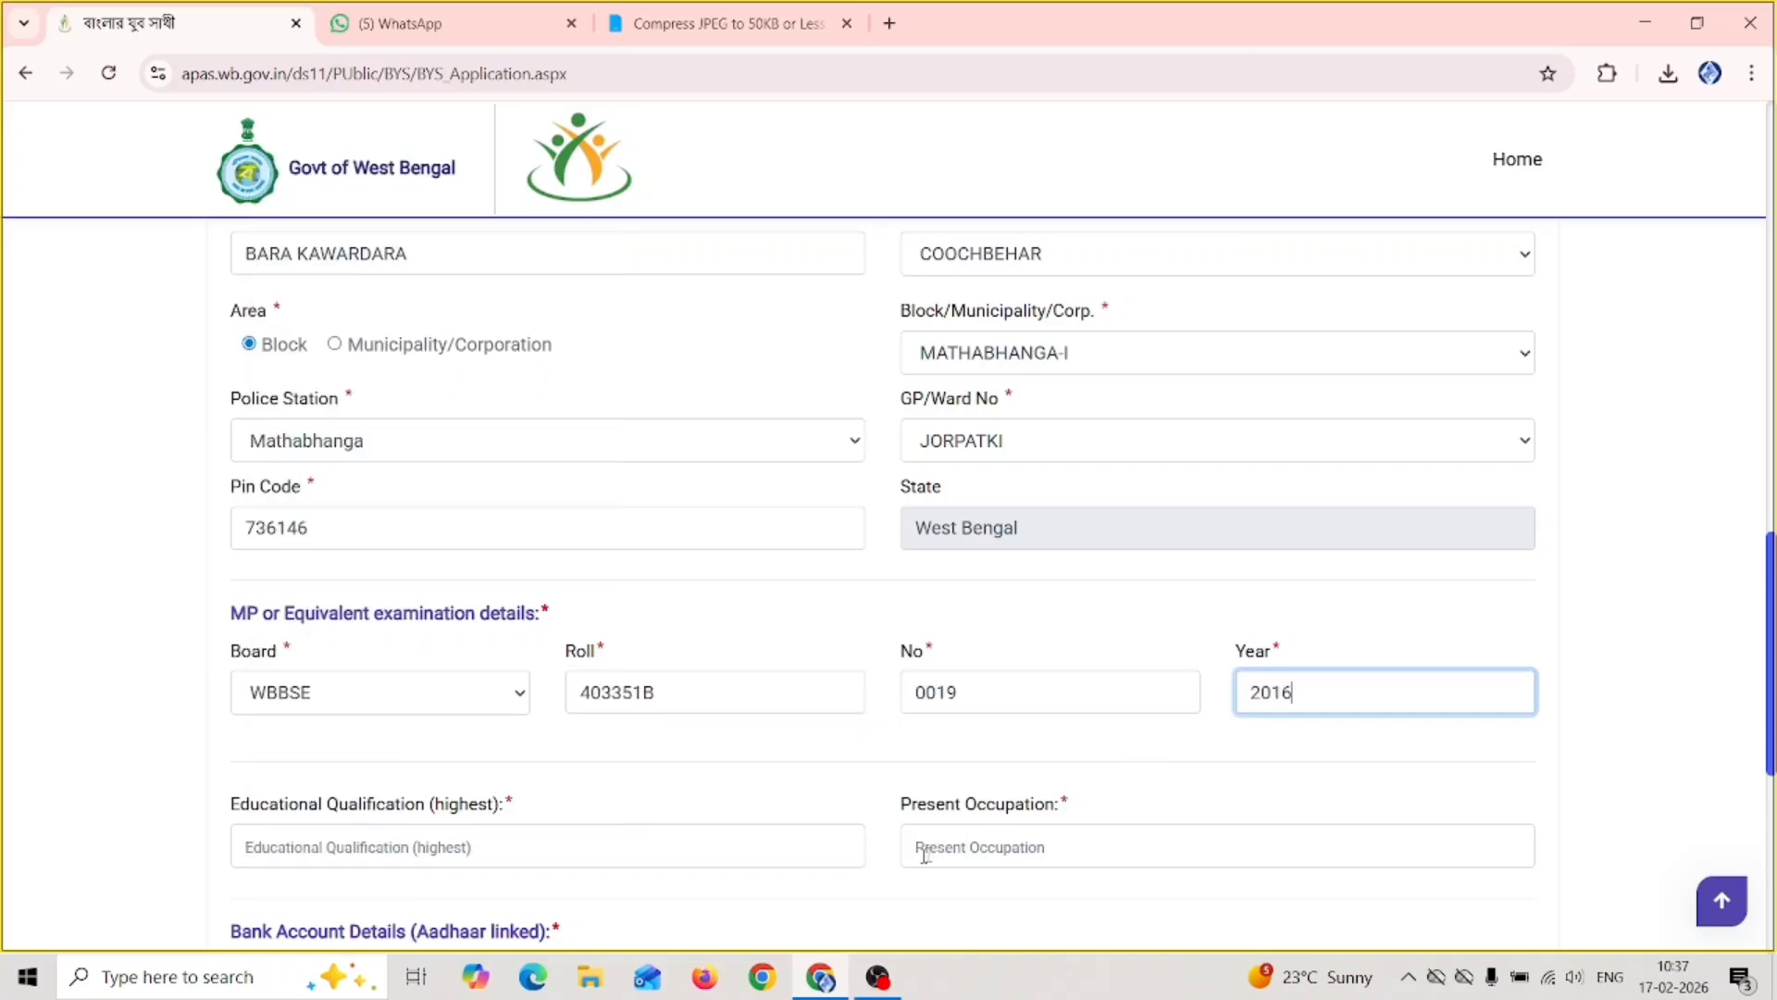
Enter M.A as highest qualification and AGRICULTURE as present occupation
left_click(825, 857)
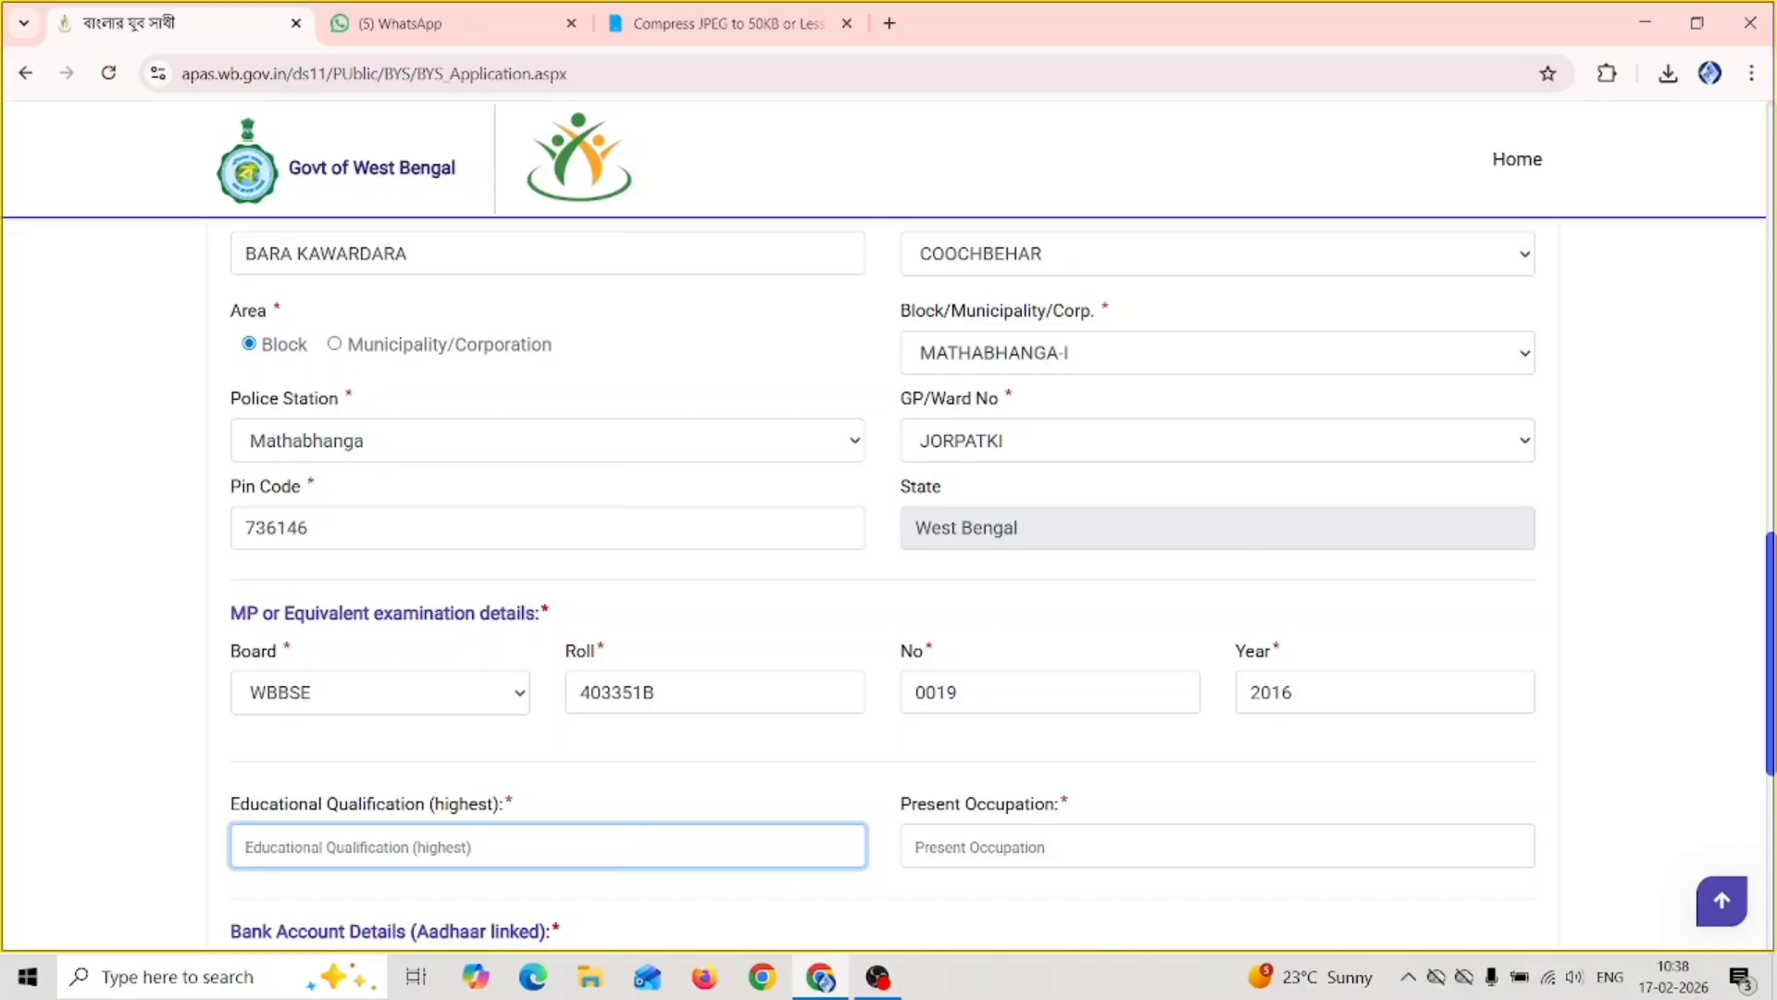
type("M")
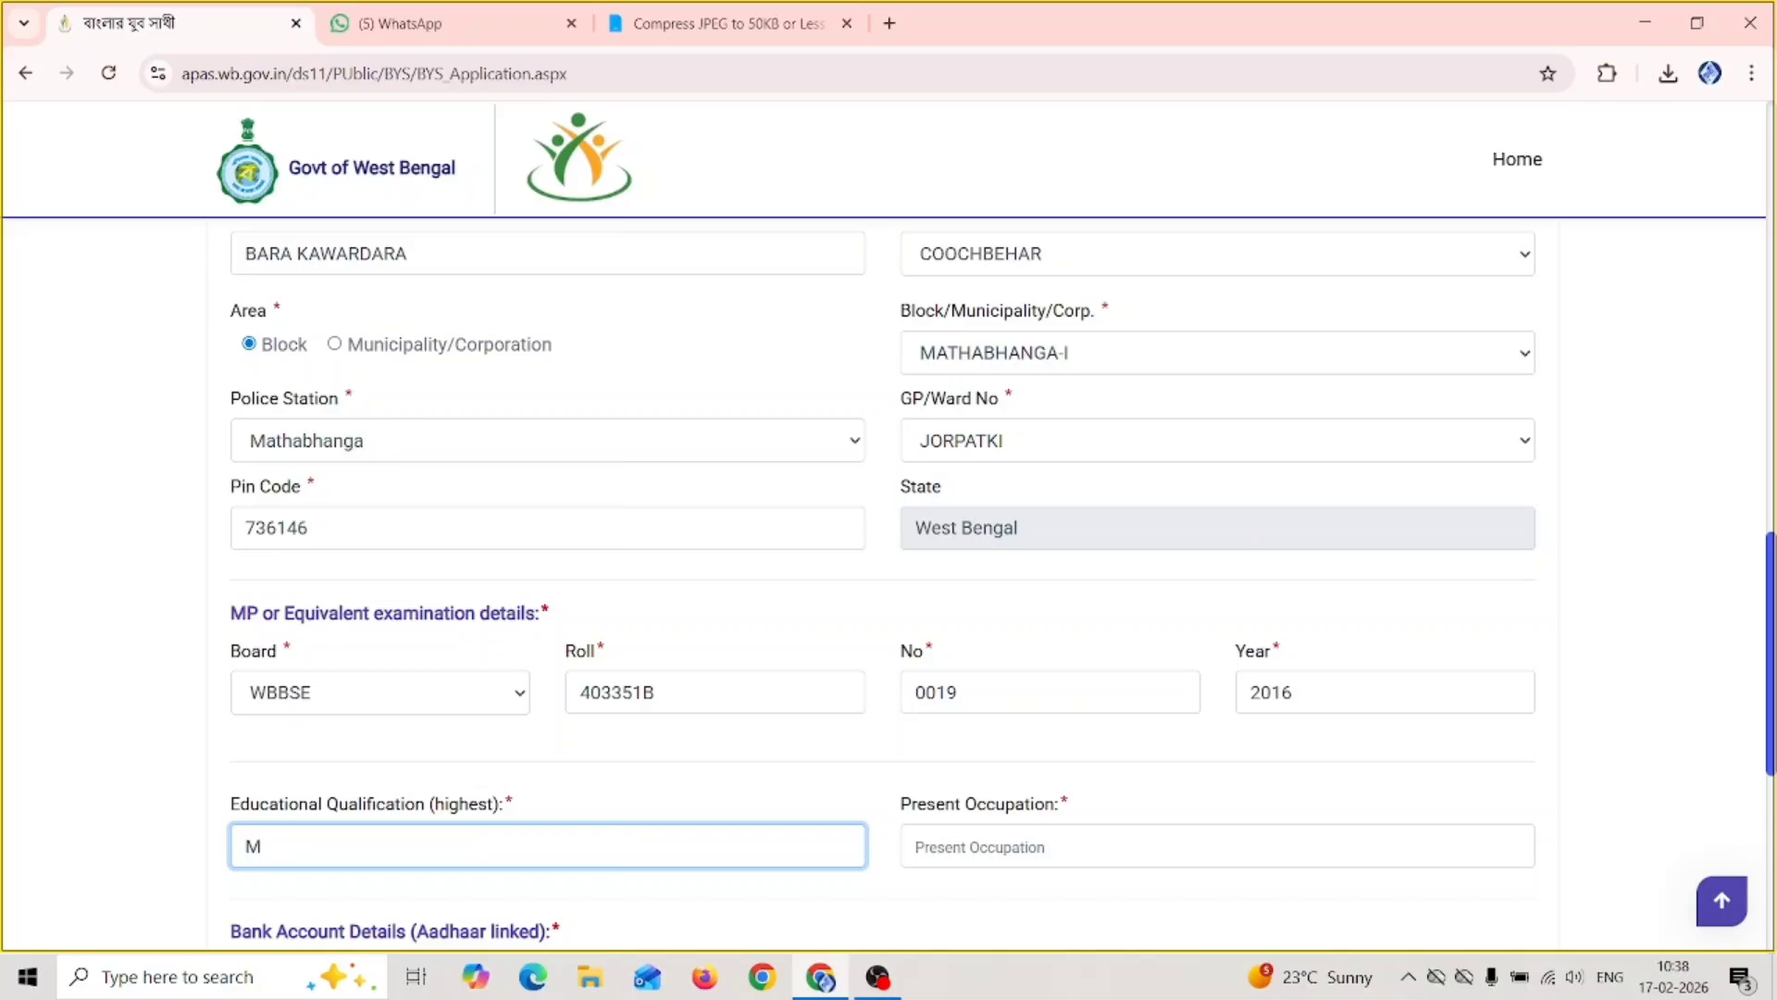
type("\\")
key("BackSpace")
type(".A")
scroll(996, 781, "down", 2)
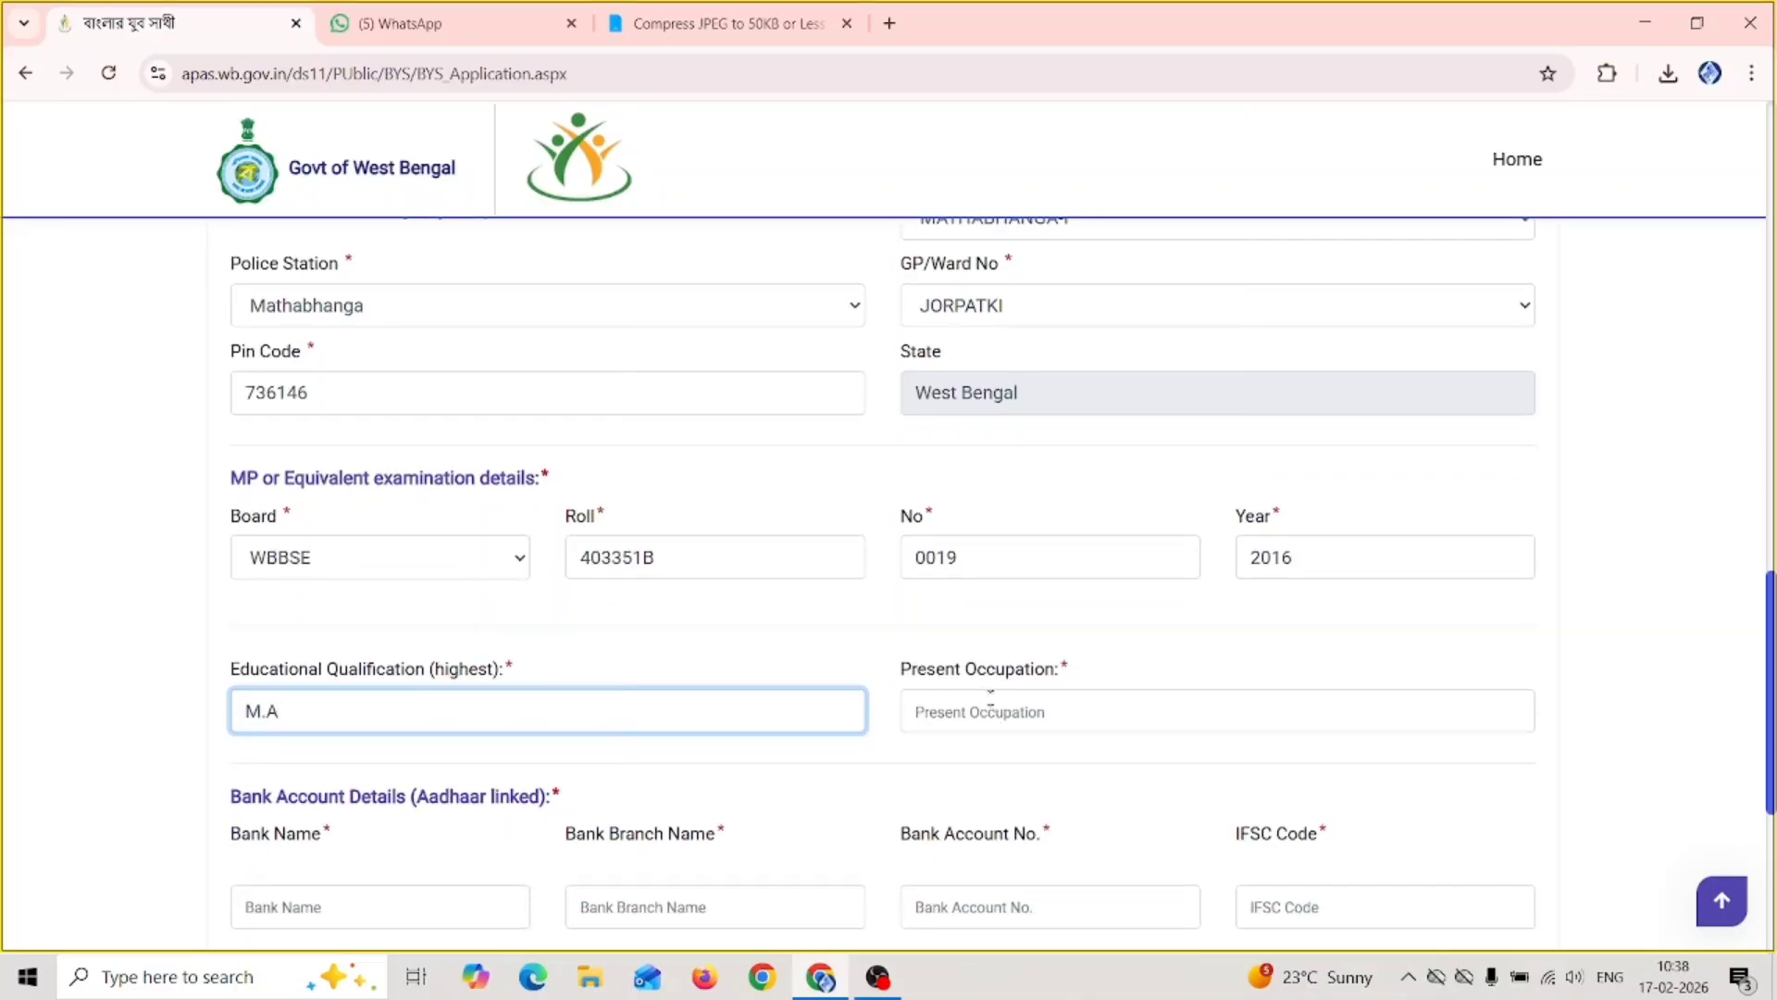
left_click(993, 689)
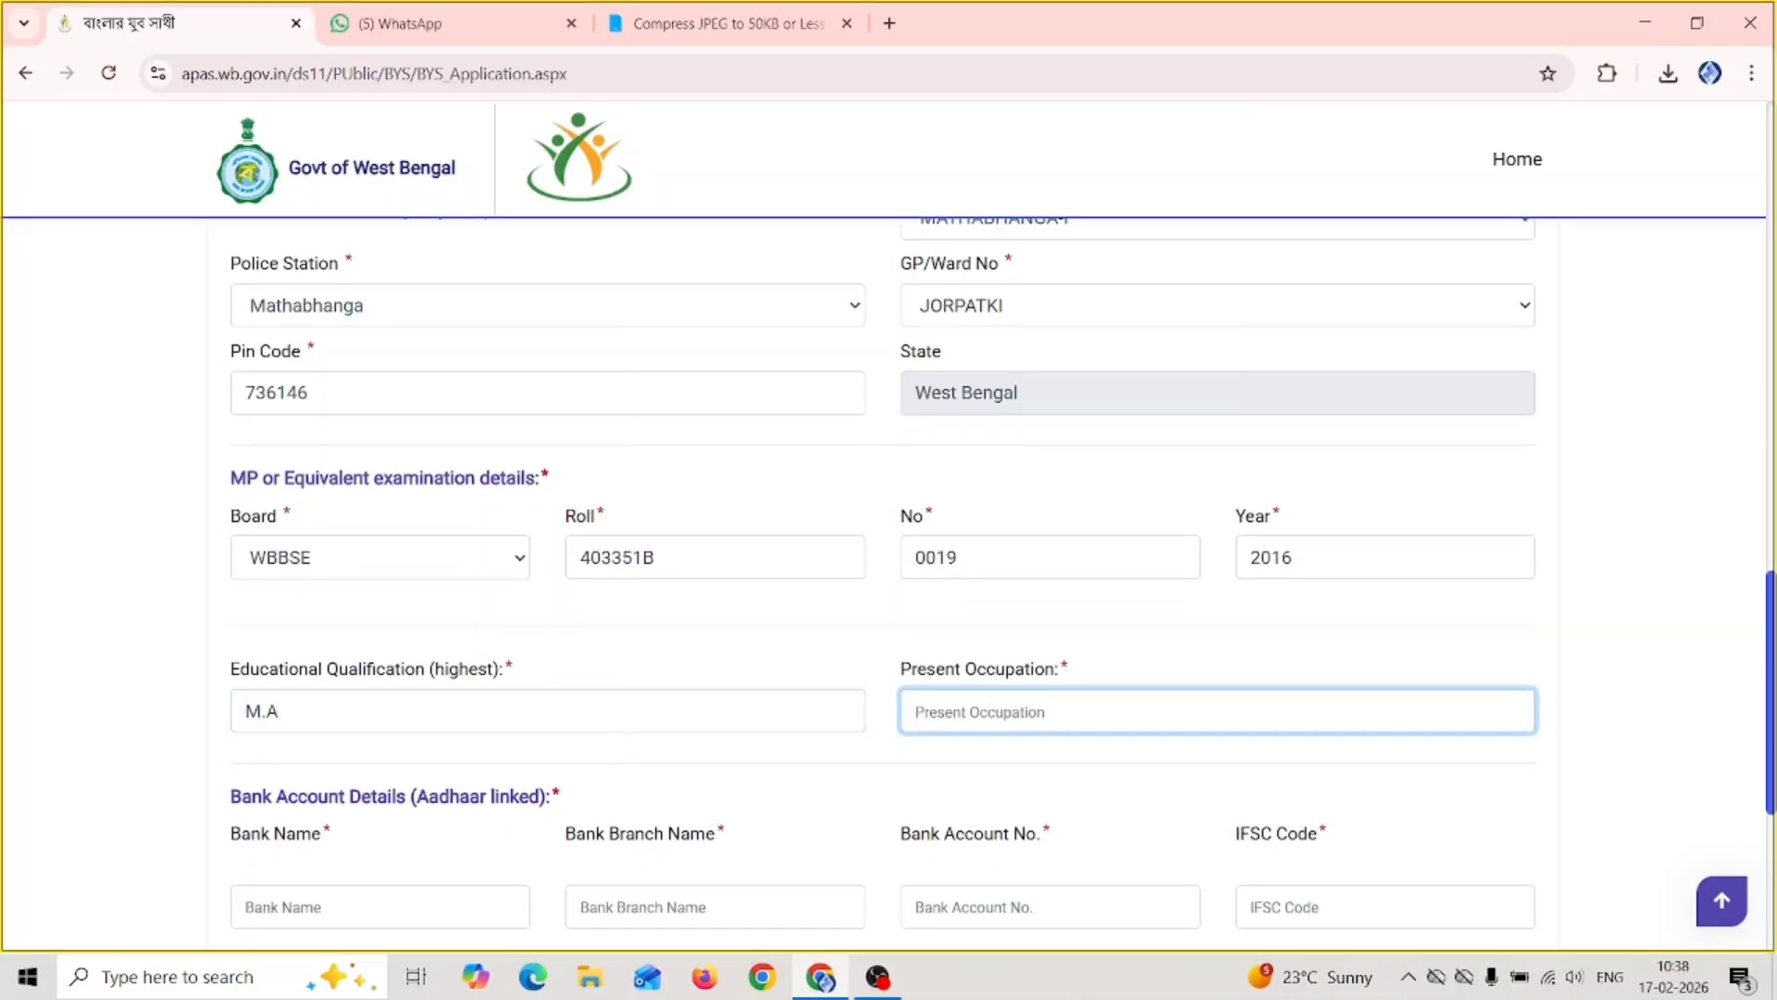
type("AGRICULTURE")
scroll(889, 583, "down", 3)
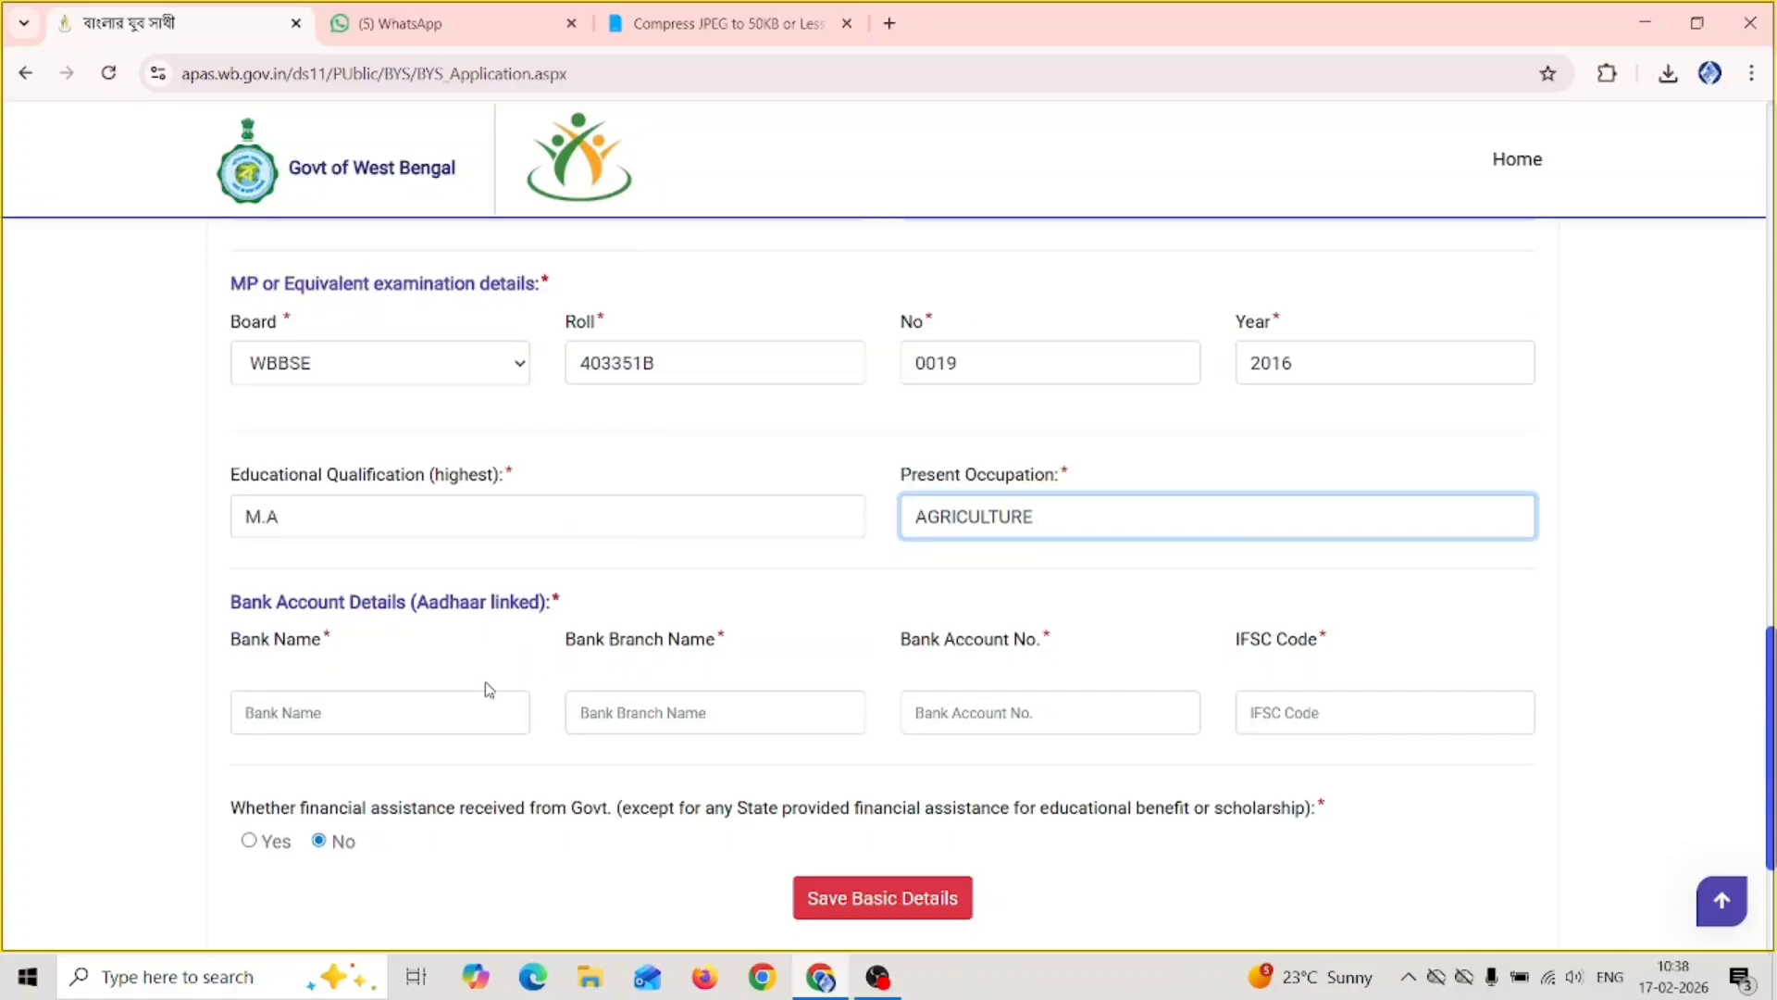
Enter bank BANK OF BARODA, branch GOLAKGANJ, and the branch IFSC code
left_click(490, 704)
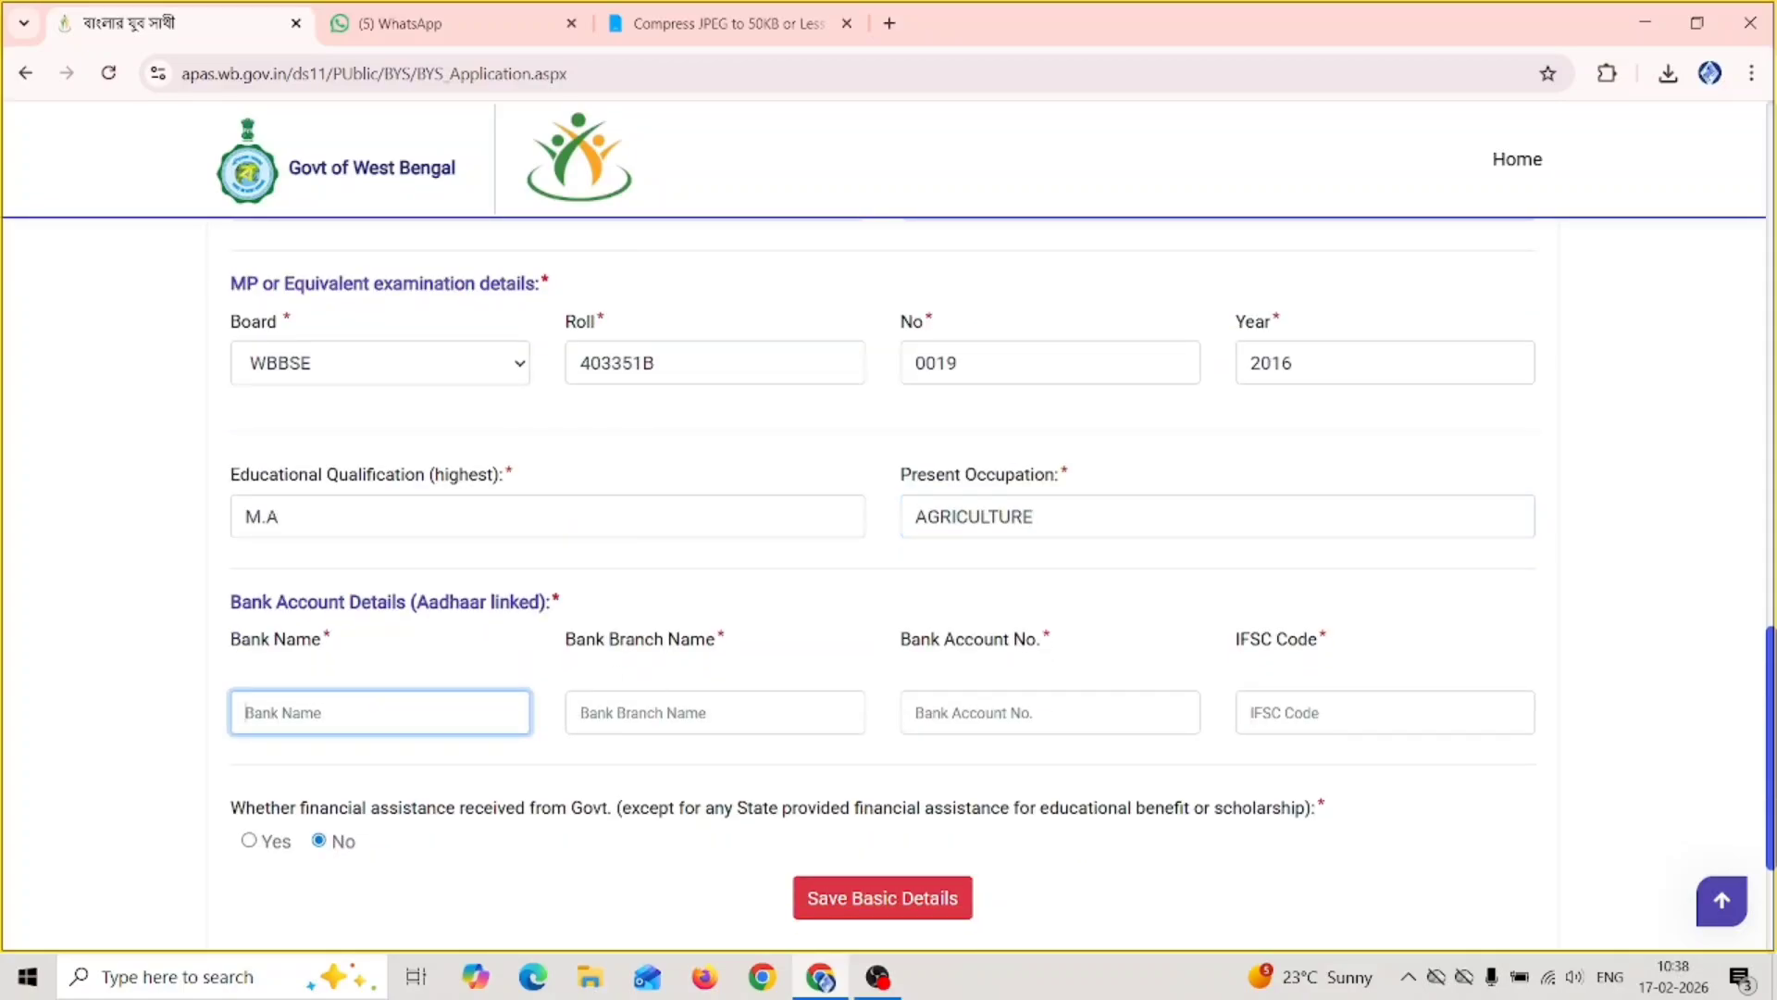
type("BANK OF BARODA")
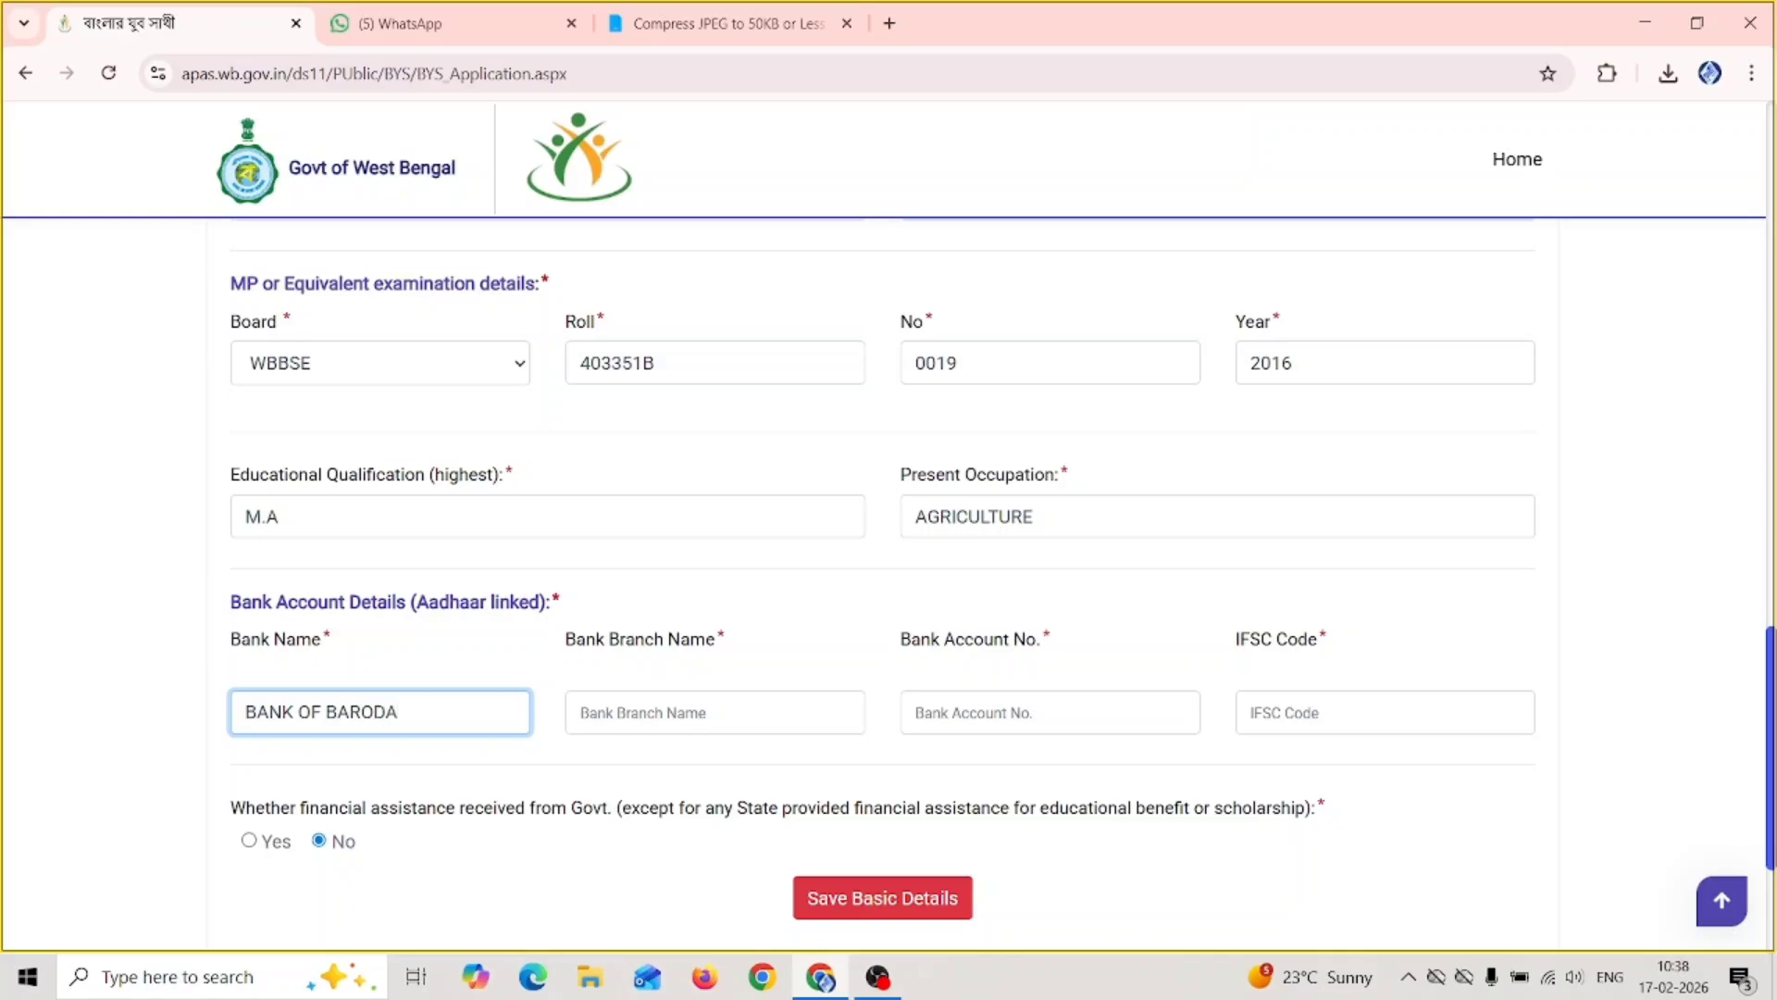
left_click(703, 712)
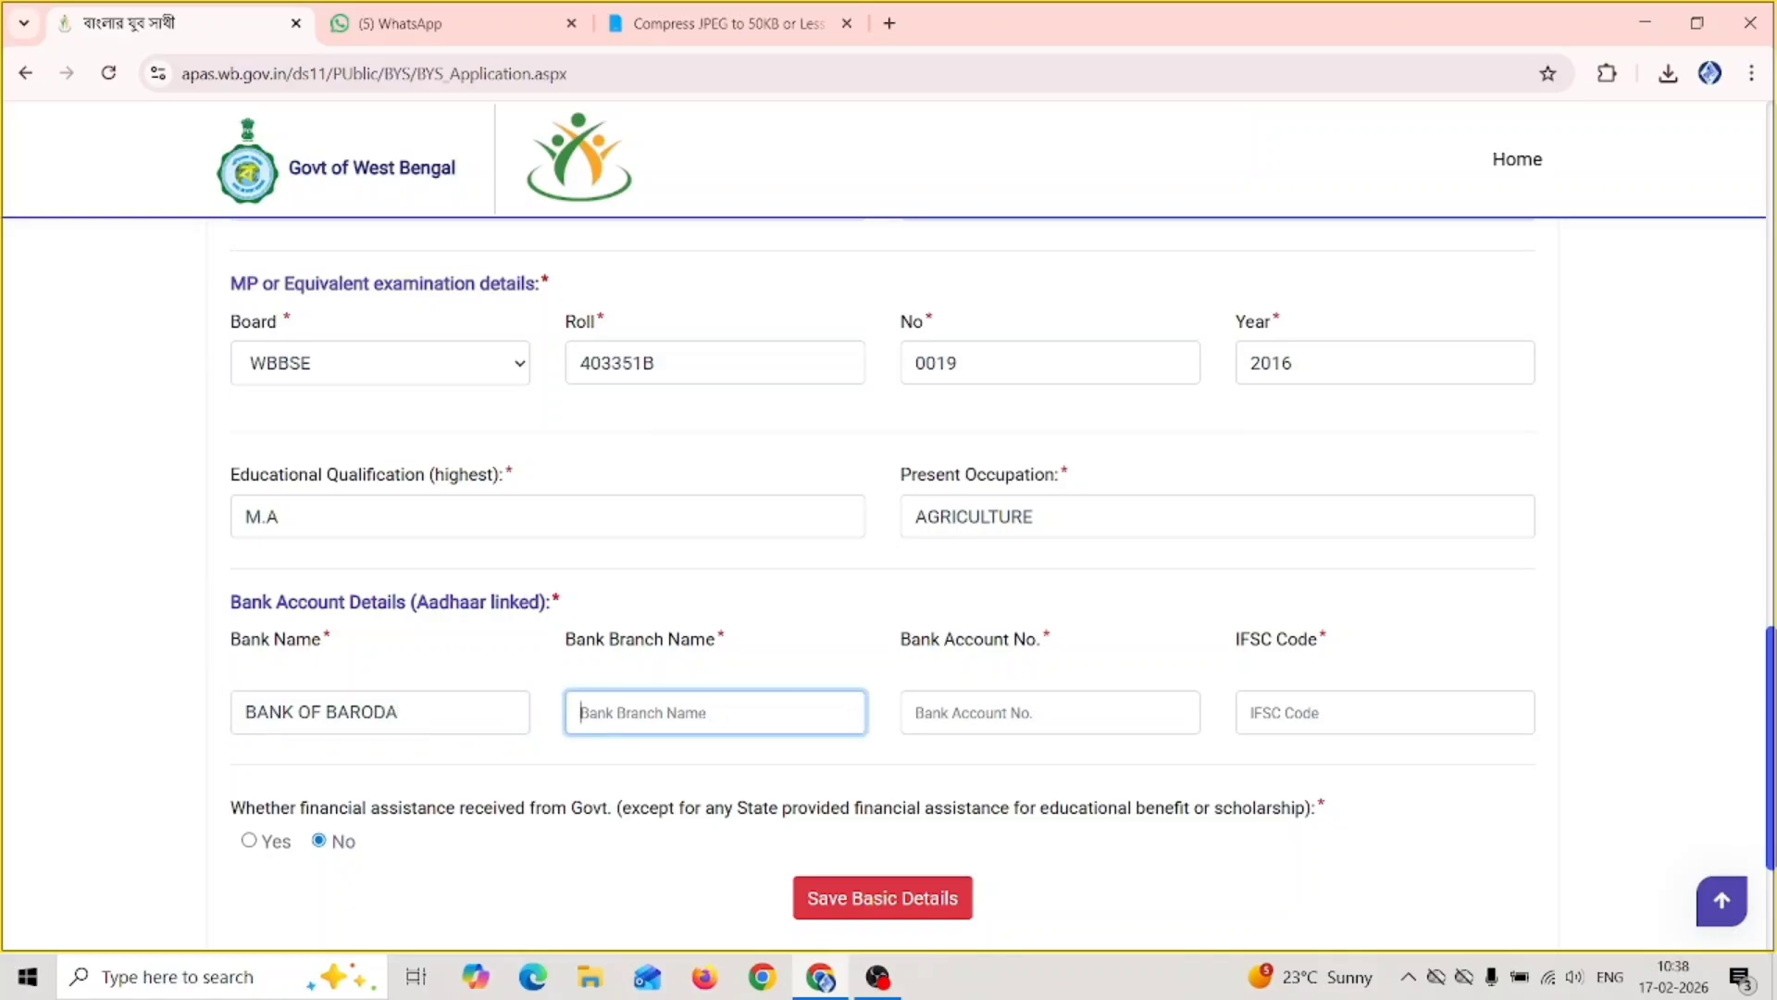
type("GOLAKGANJ")
left_click(1259, 728)
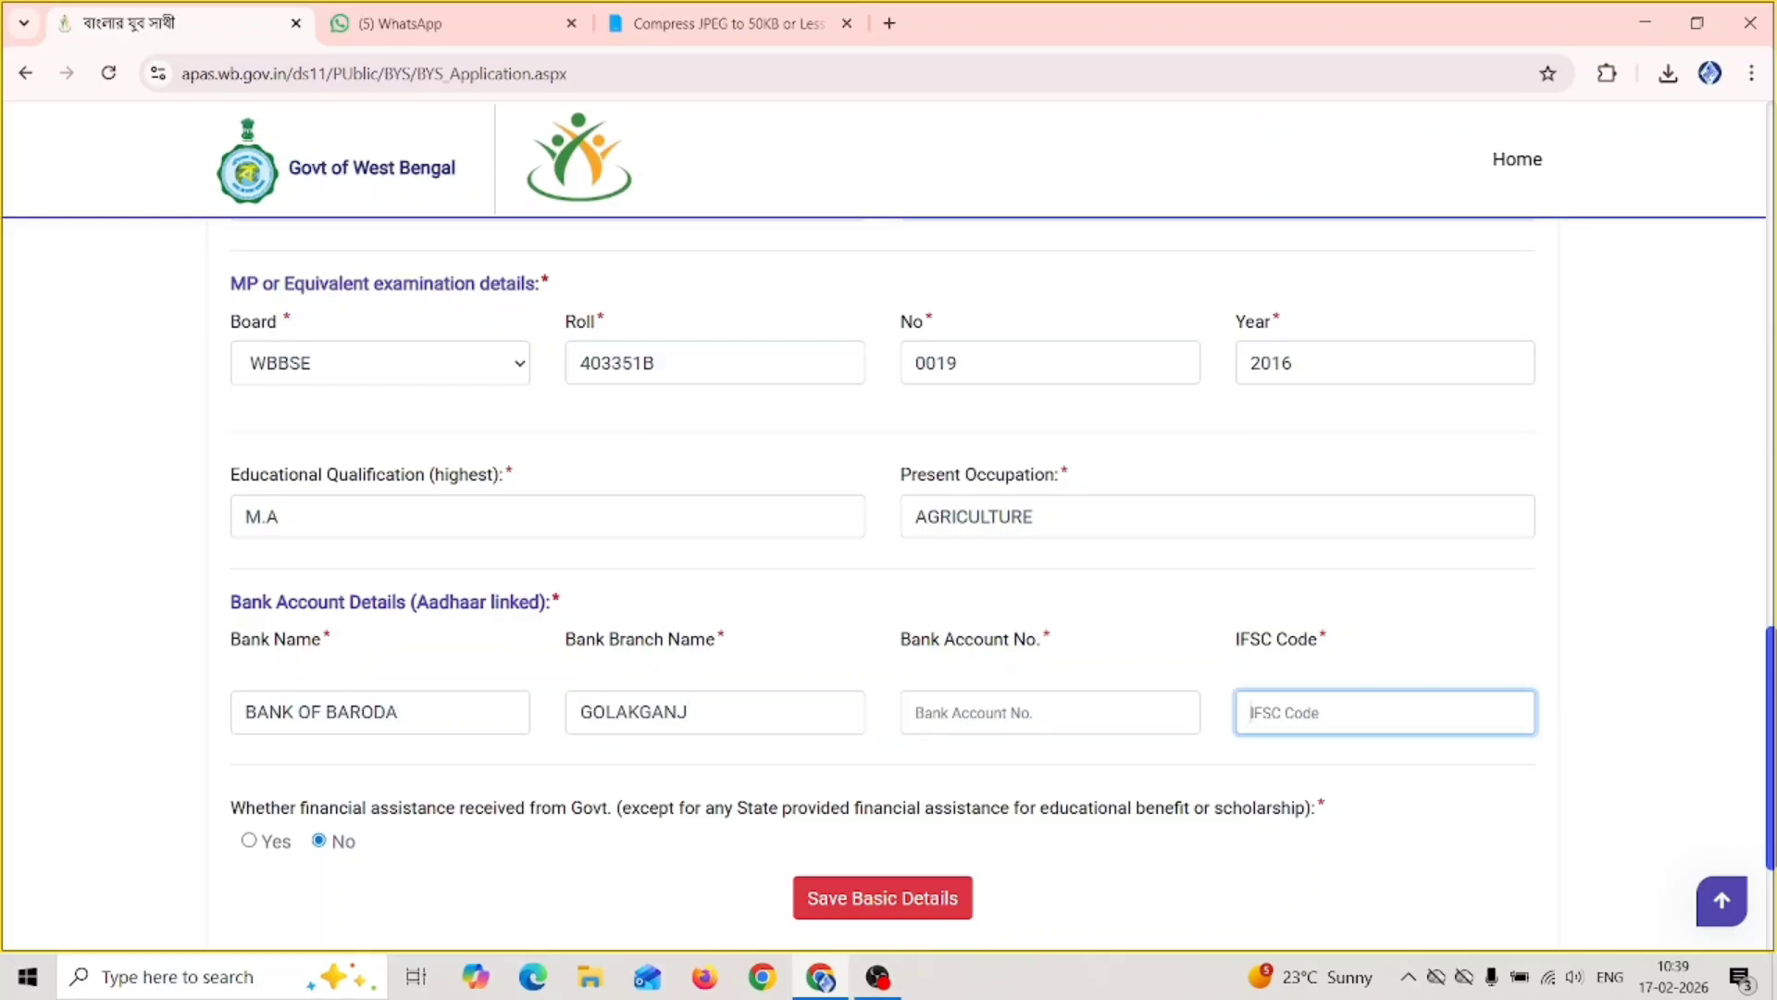
type("BARB0GOLAKG")
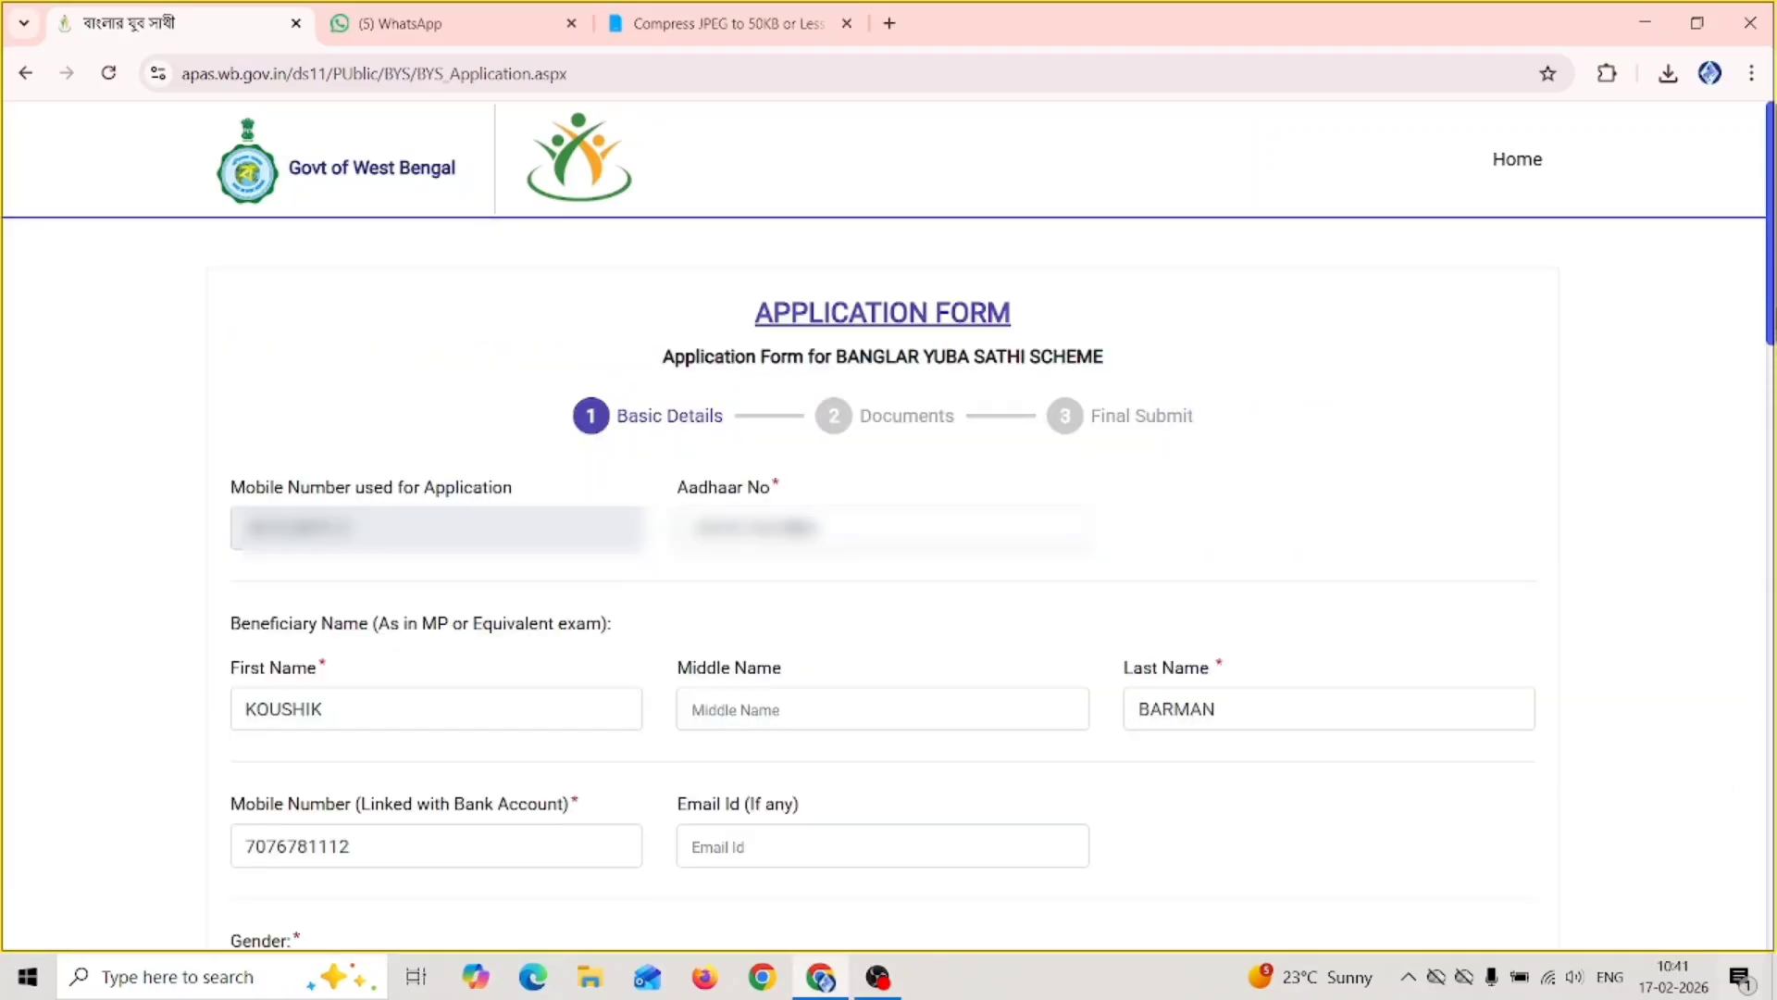
Save the filled-in Basic Details, advancing the form to the Documents enclosure list
left_click_drag(1769, 296, 1771, 930)
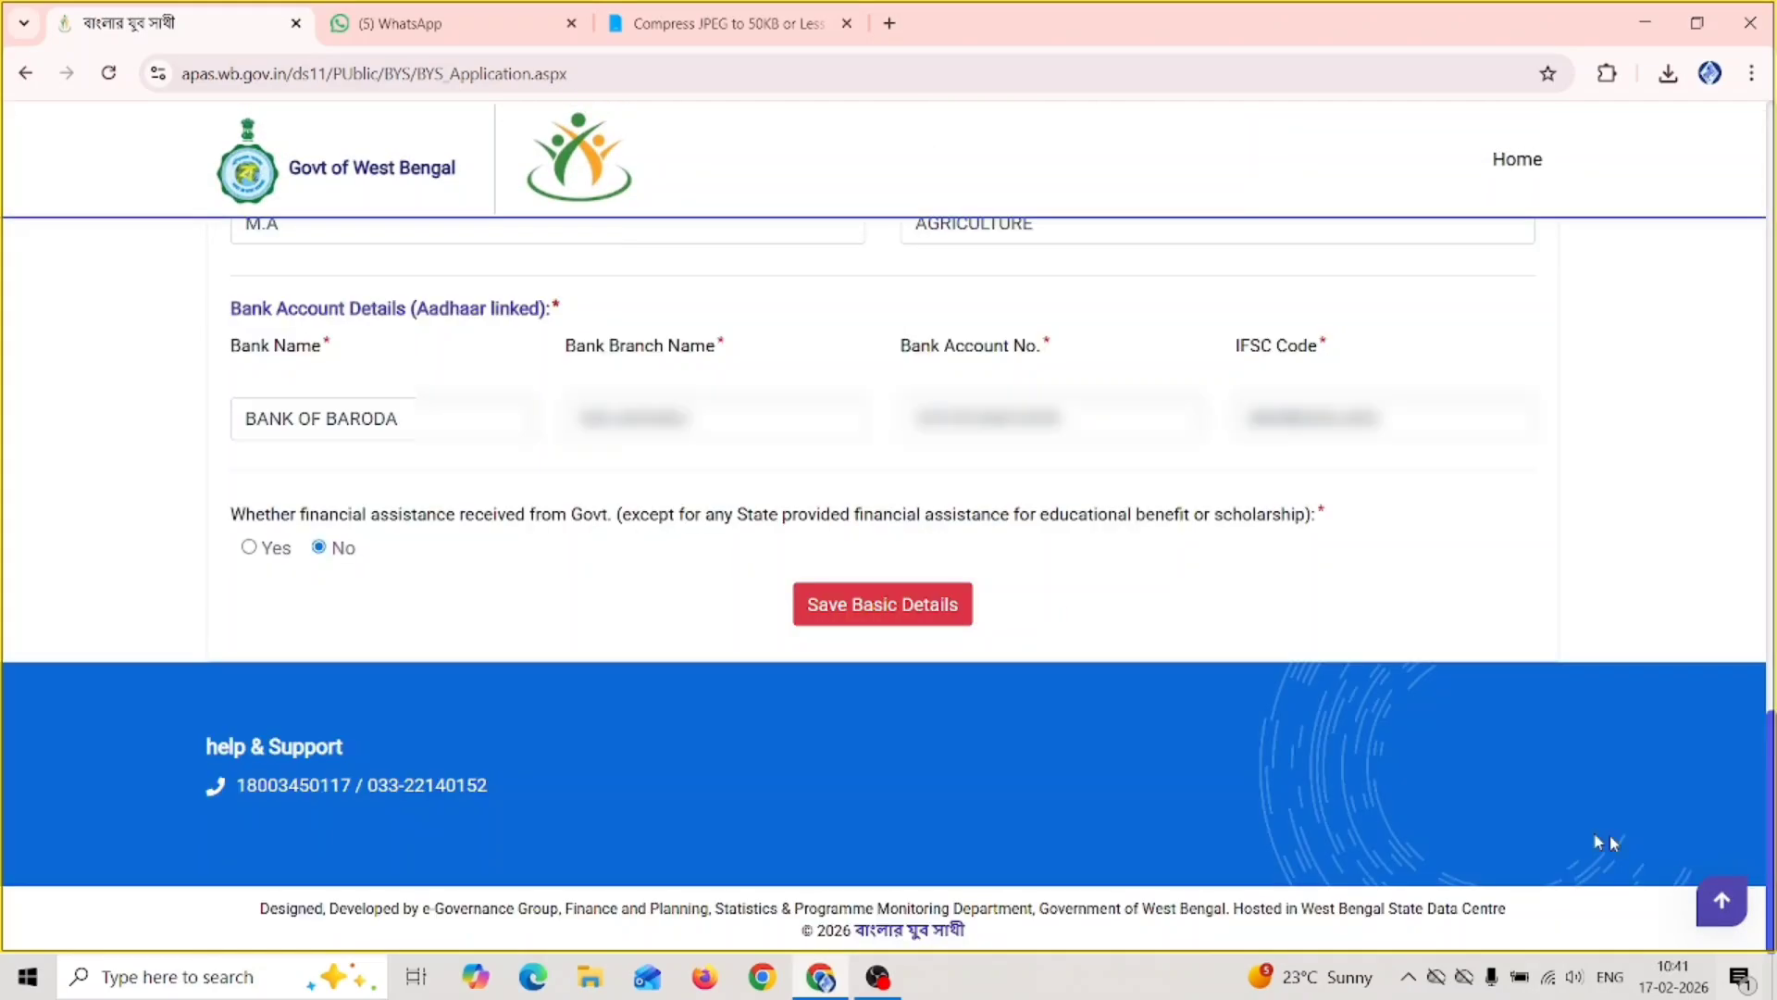
left_click(957, 613)
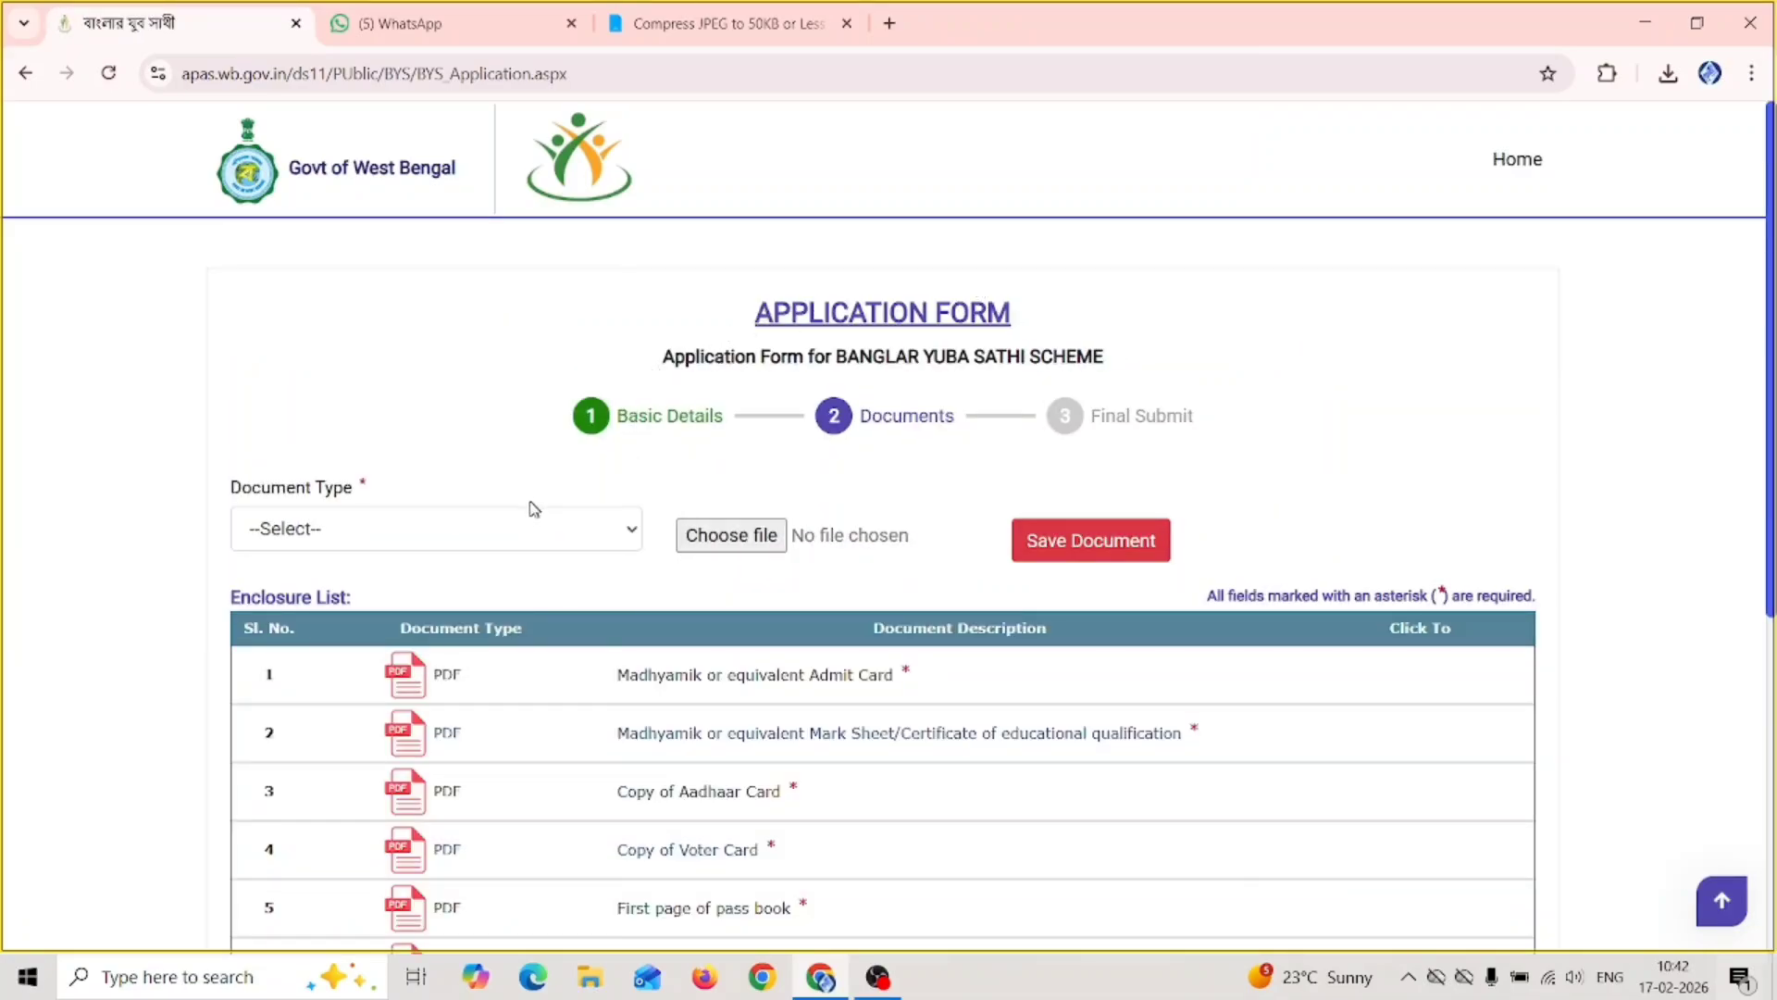
Upload admit.pdf from Downloads as the 'Madhyamik or equivalent Admit Card' document
left_click(533, 520)
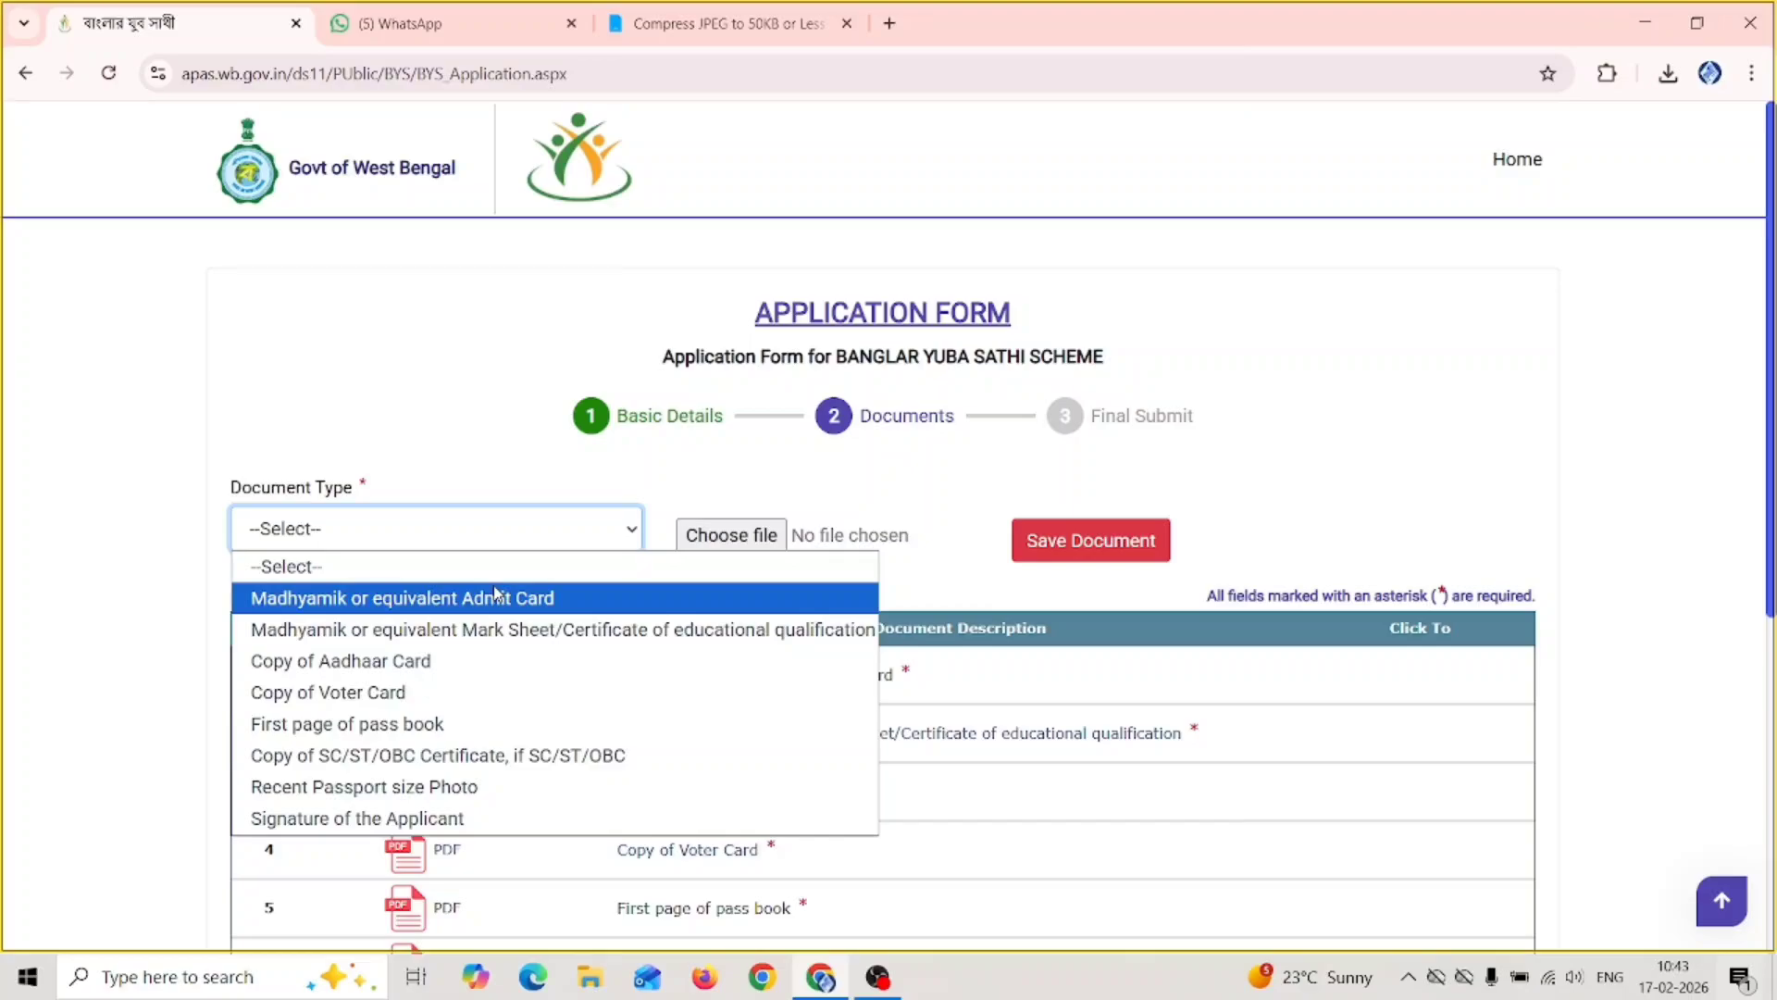
left_click(496, 595)
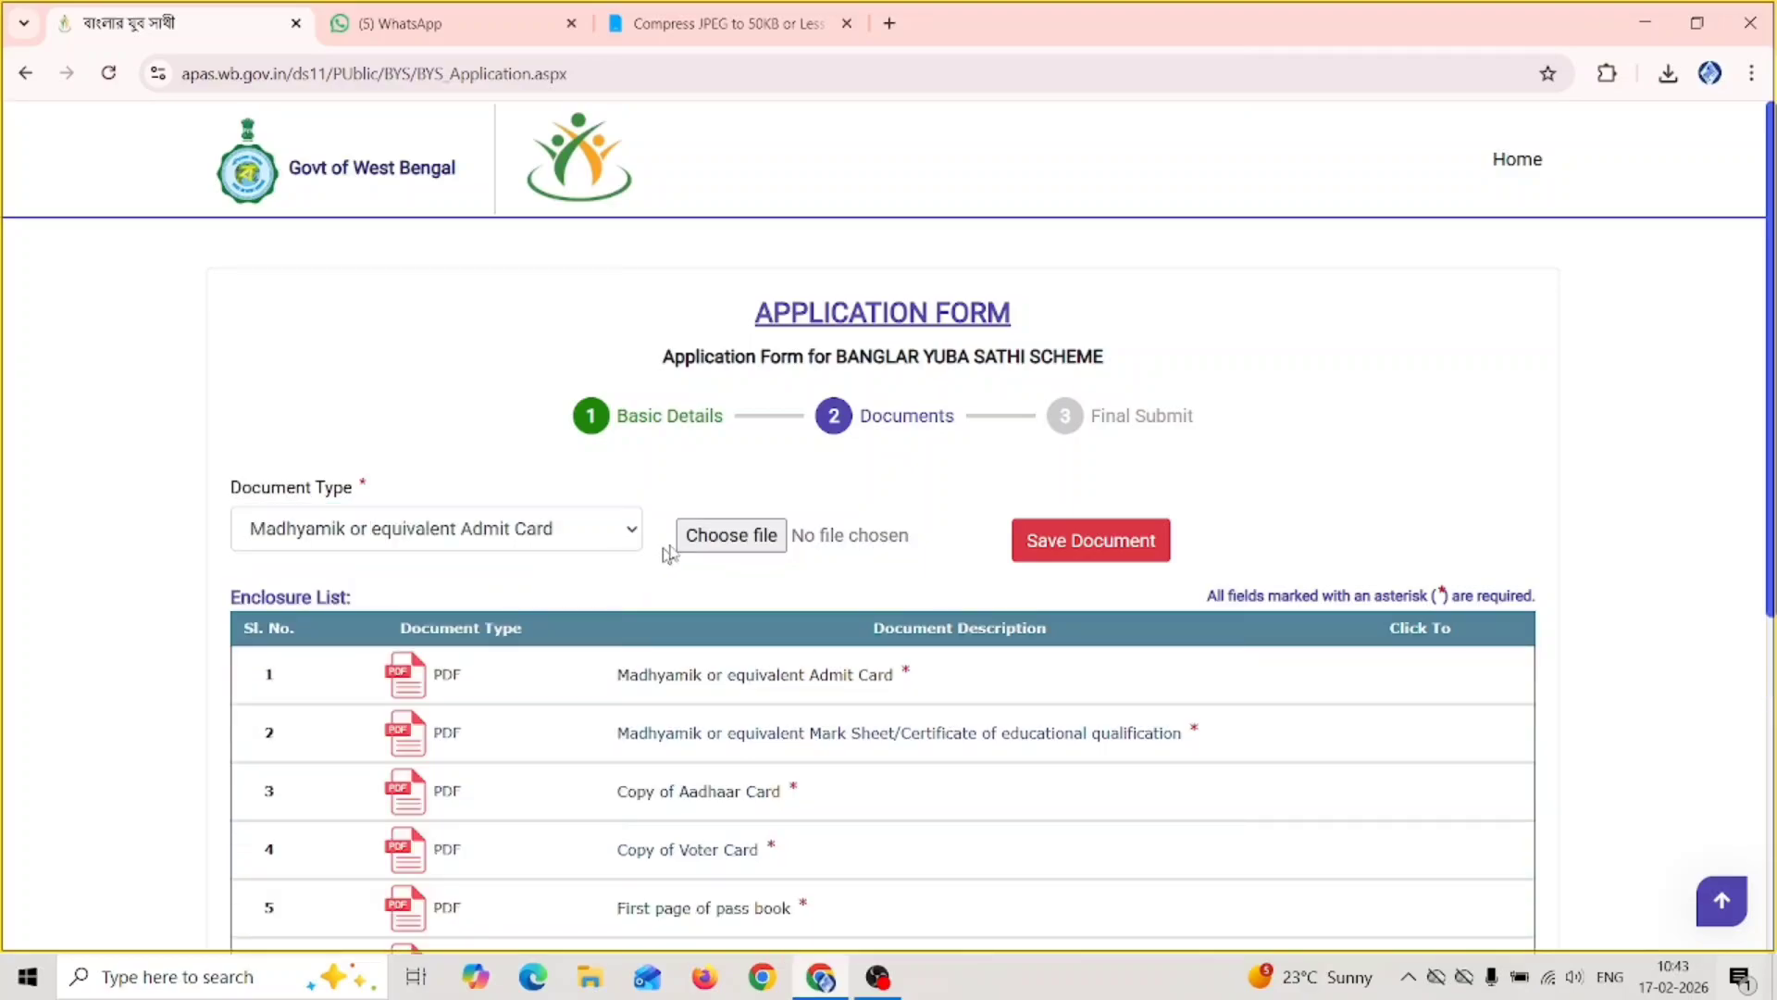
left_click(749, 538)
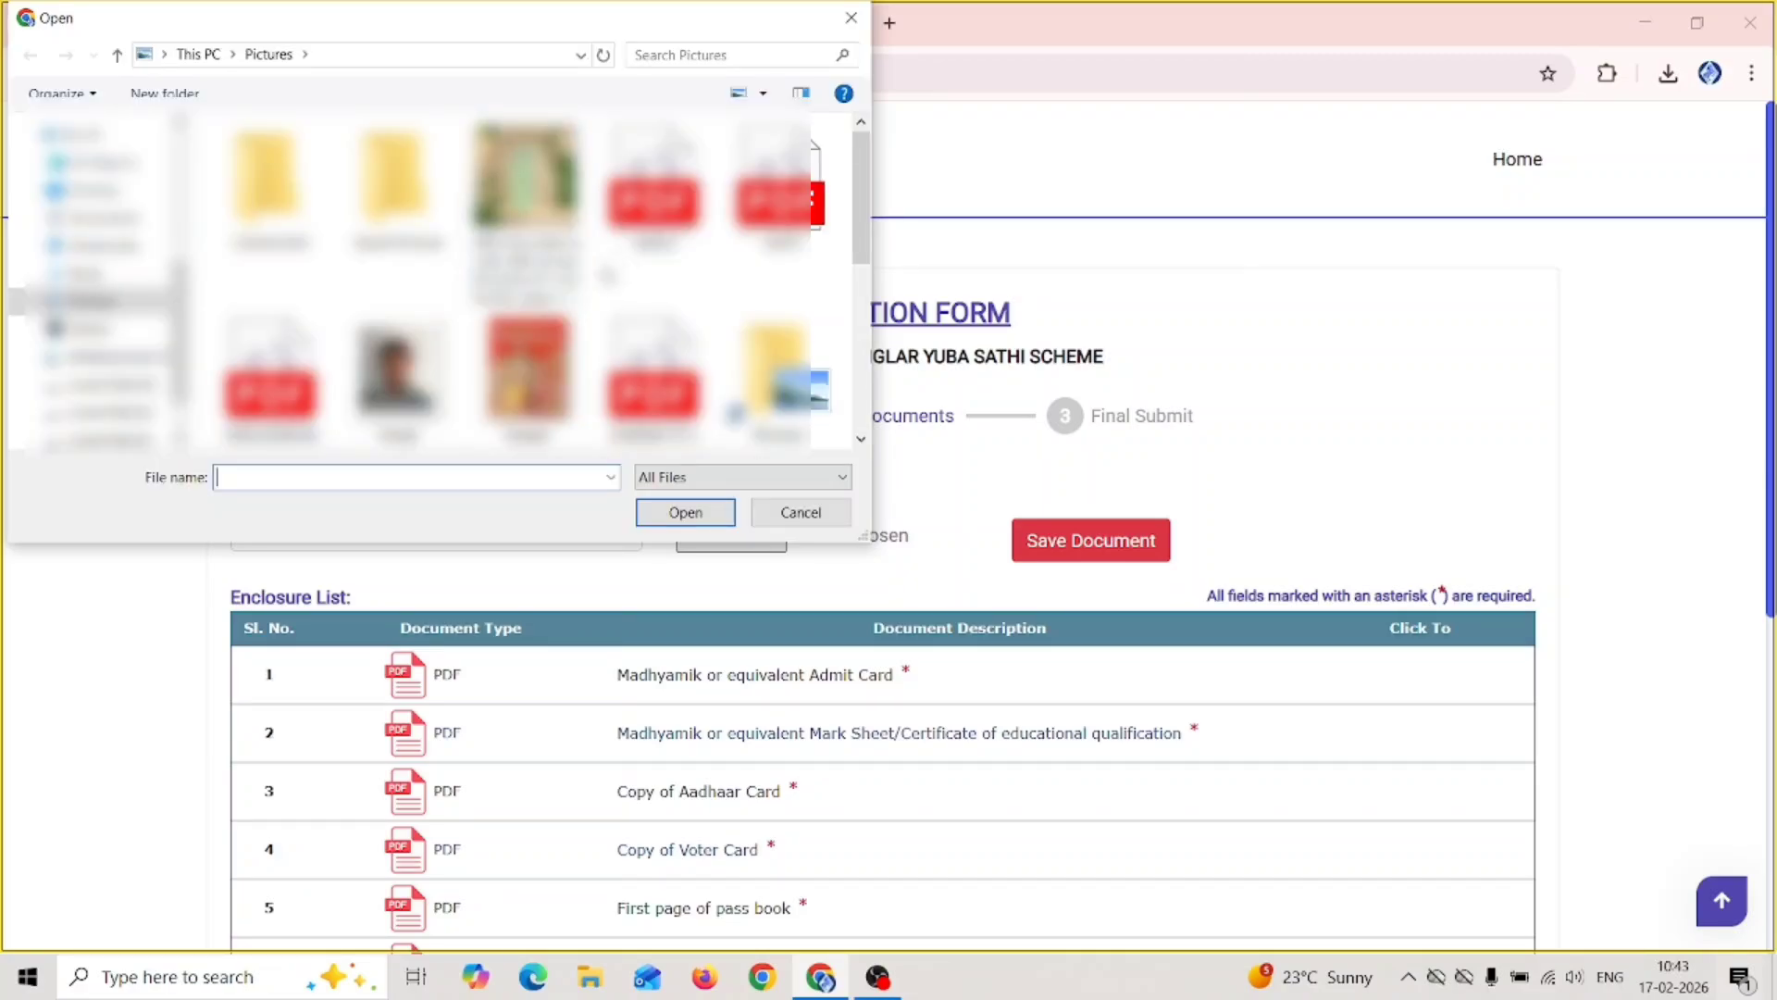
left_click(102, 245)
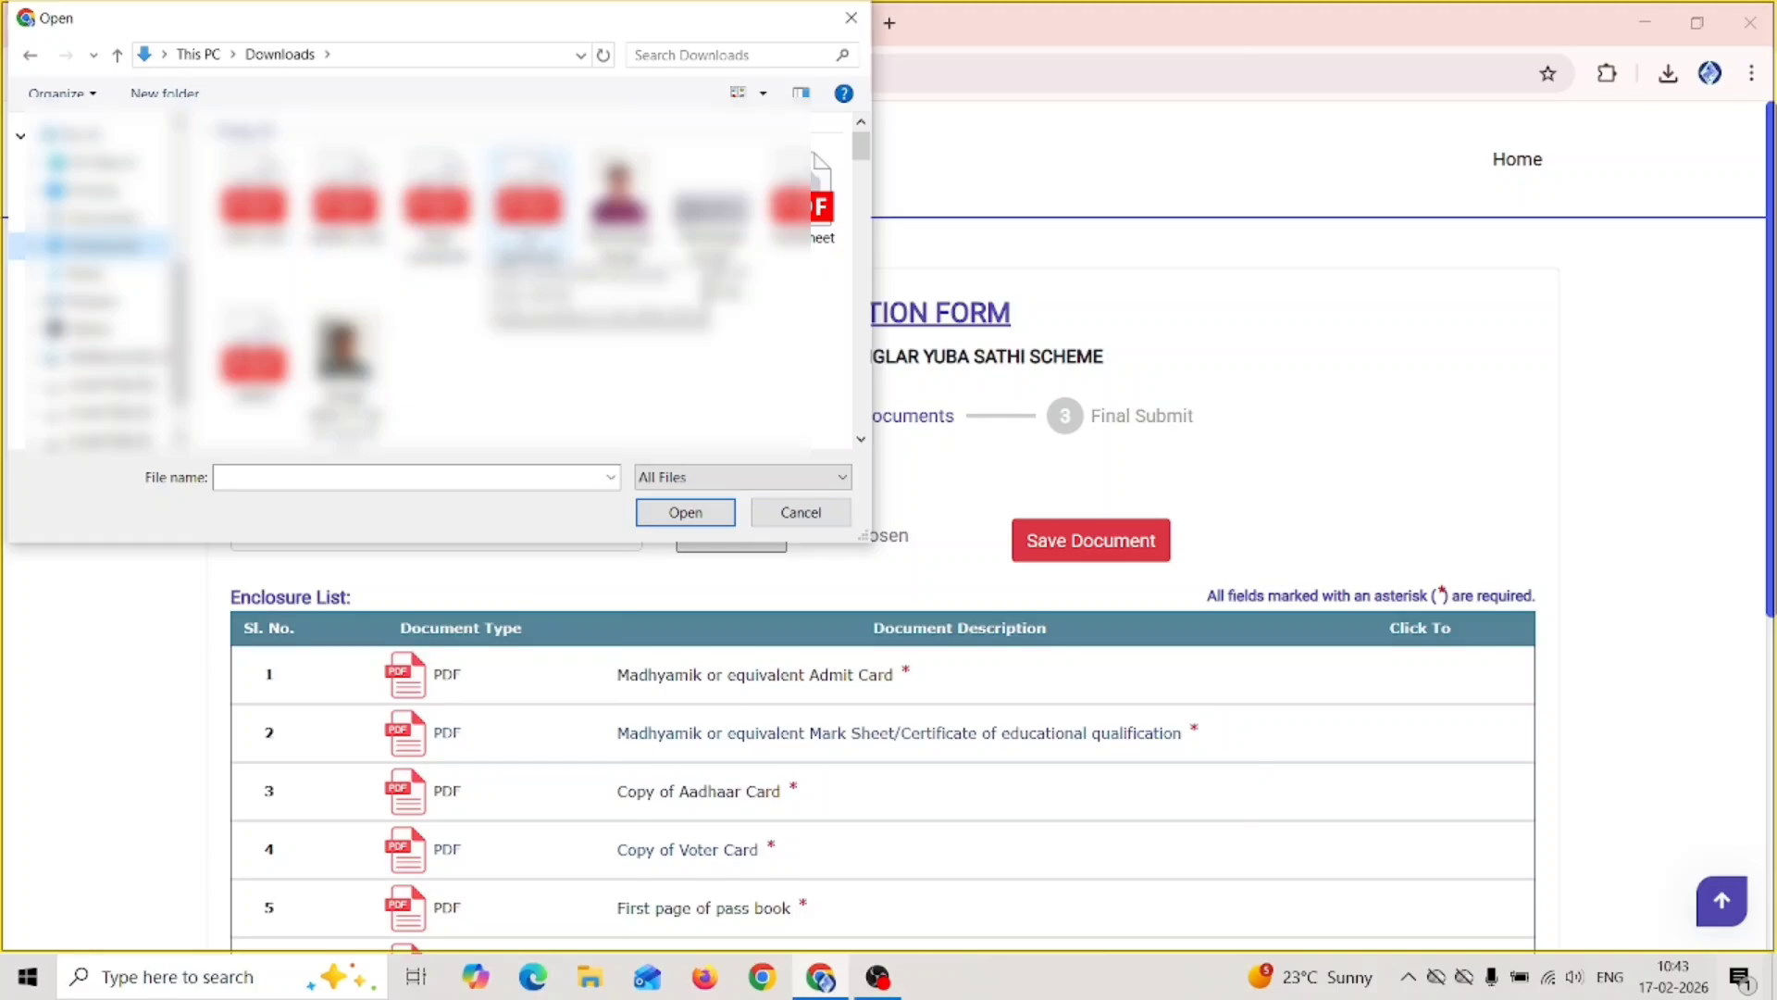
left_click(253, 361)
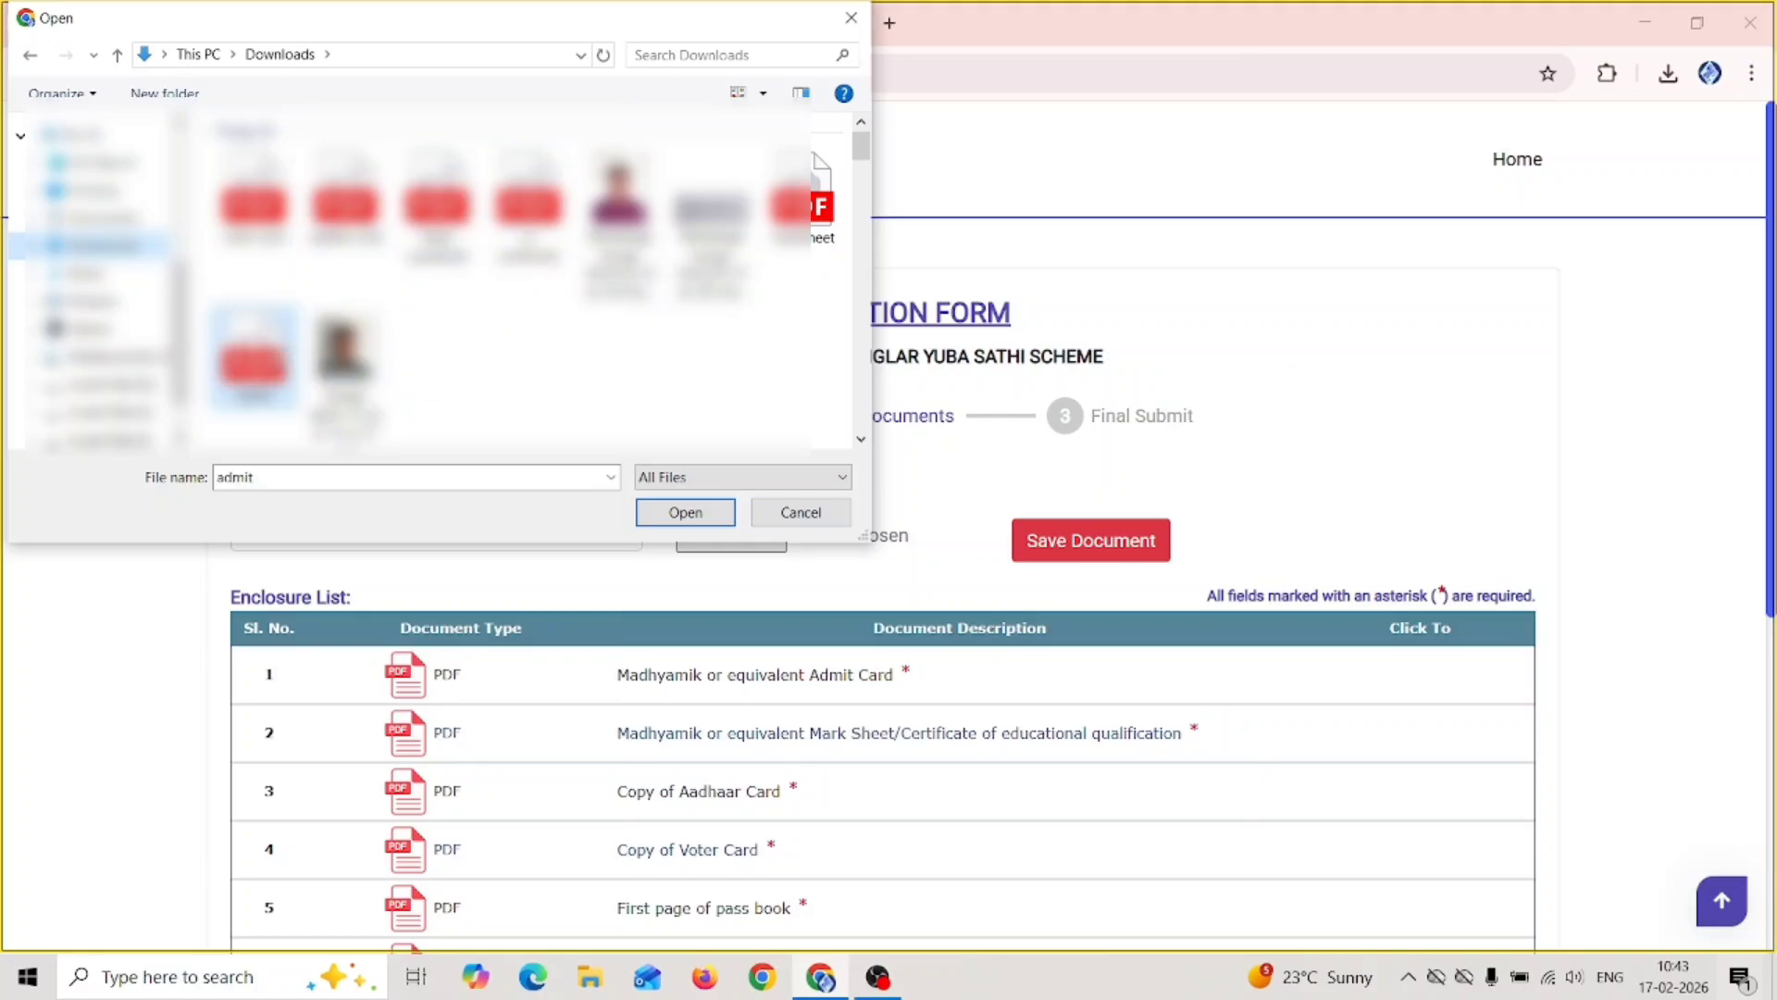
left_click(674, 515)
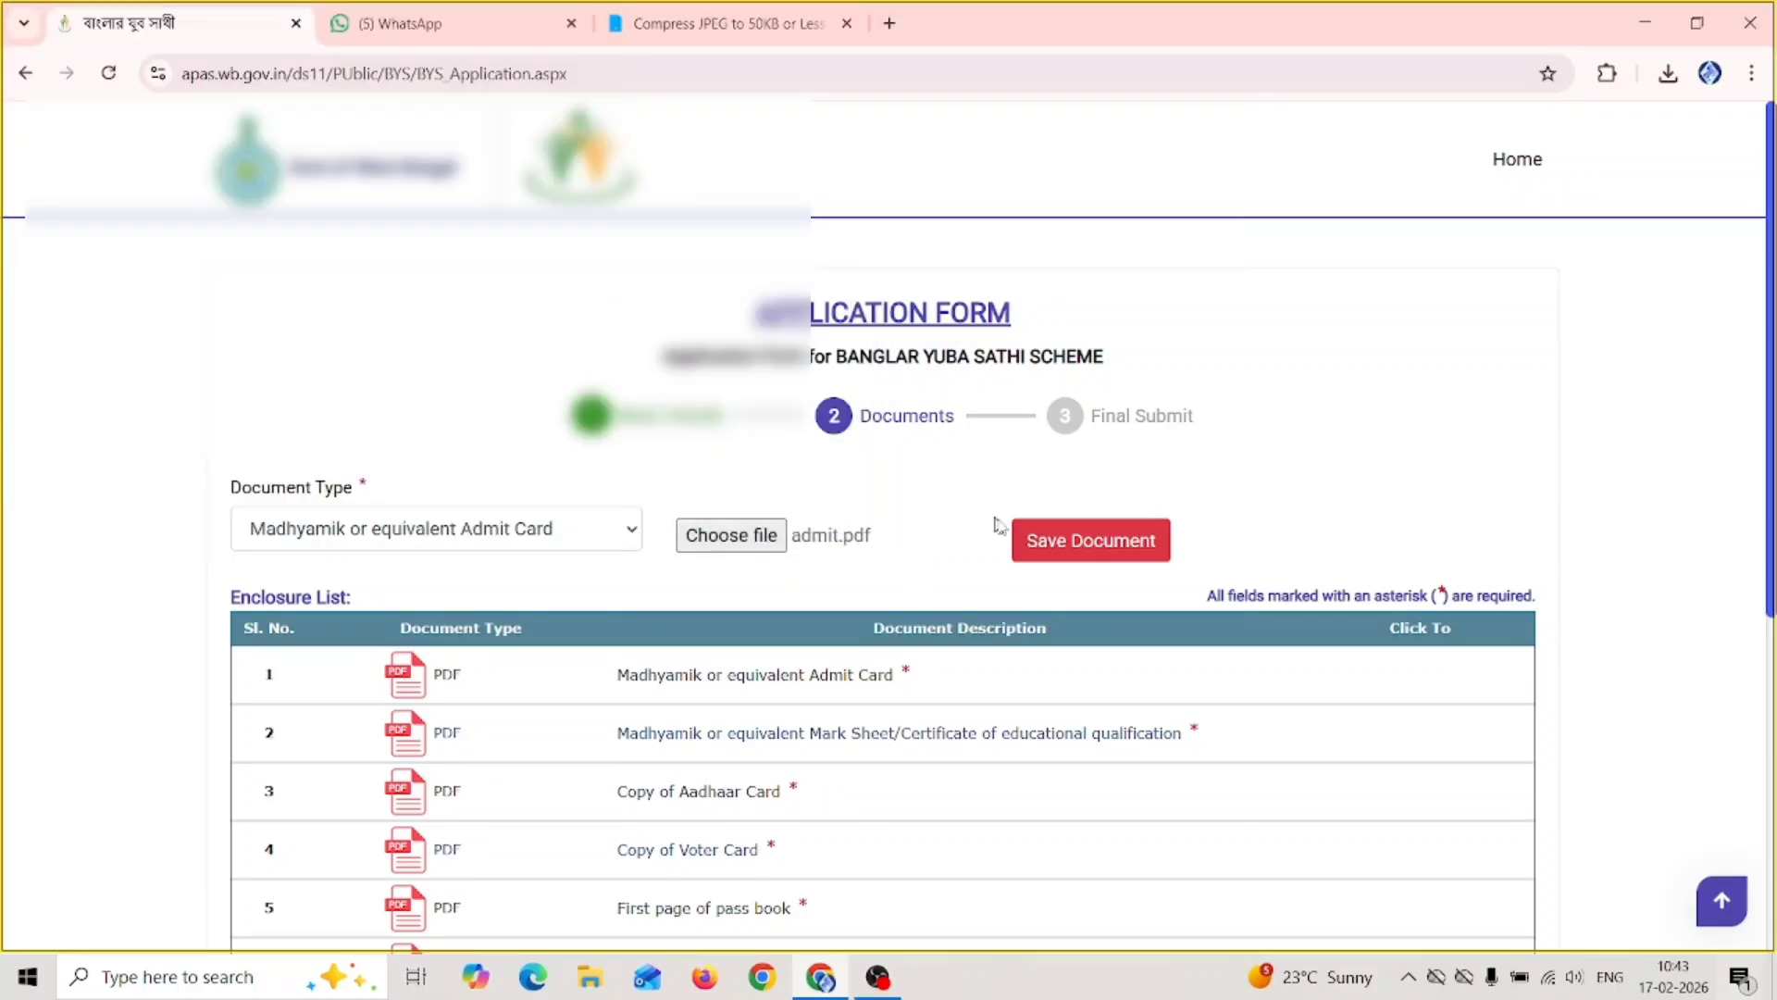
left_click(1054, 546)
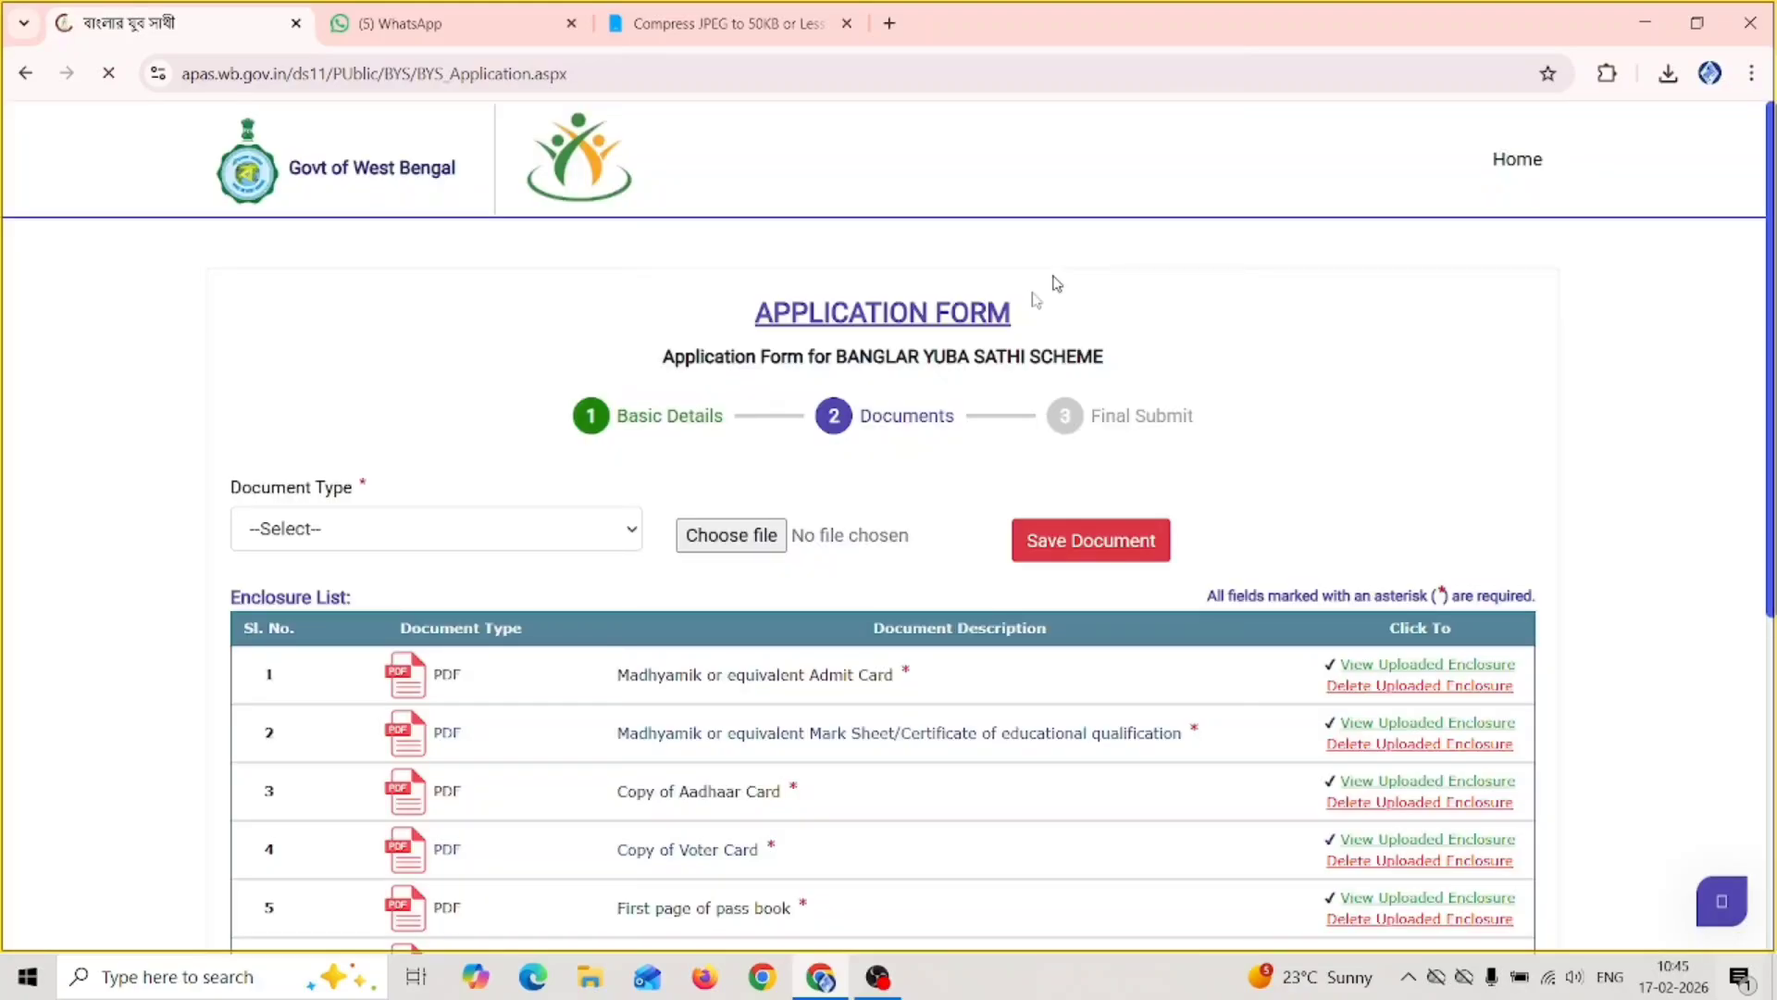
Attach the jpeg-optimizer compressed WhatsApp image from Downloads as 'Signature of the Applicant'
left_click(619, 531)
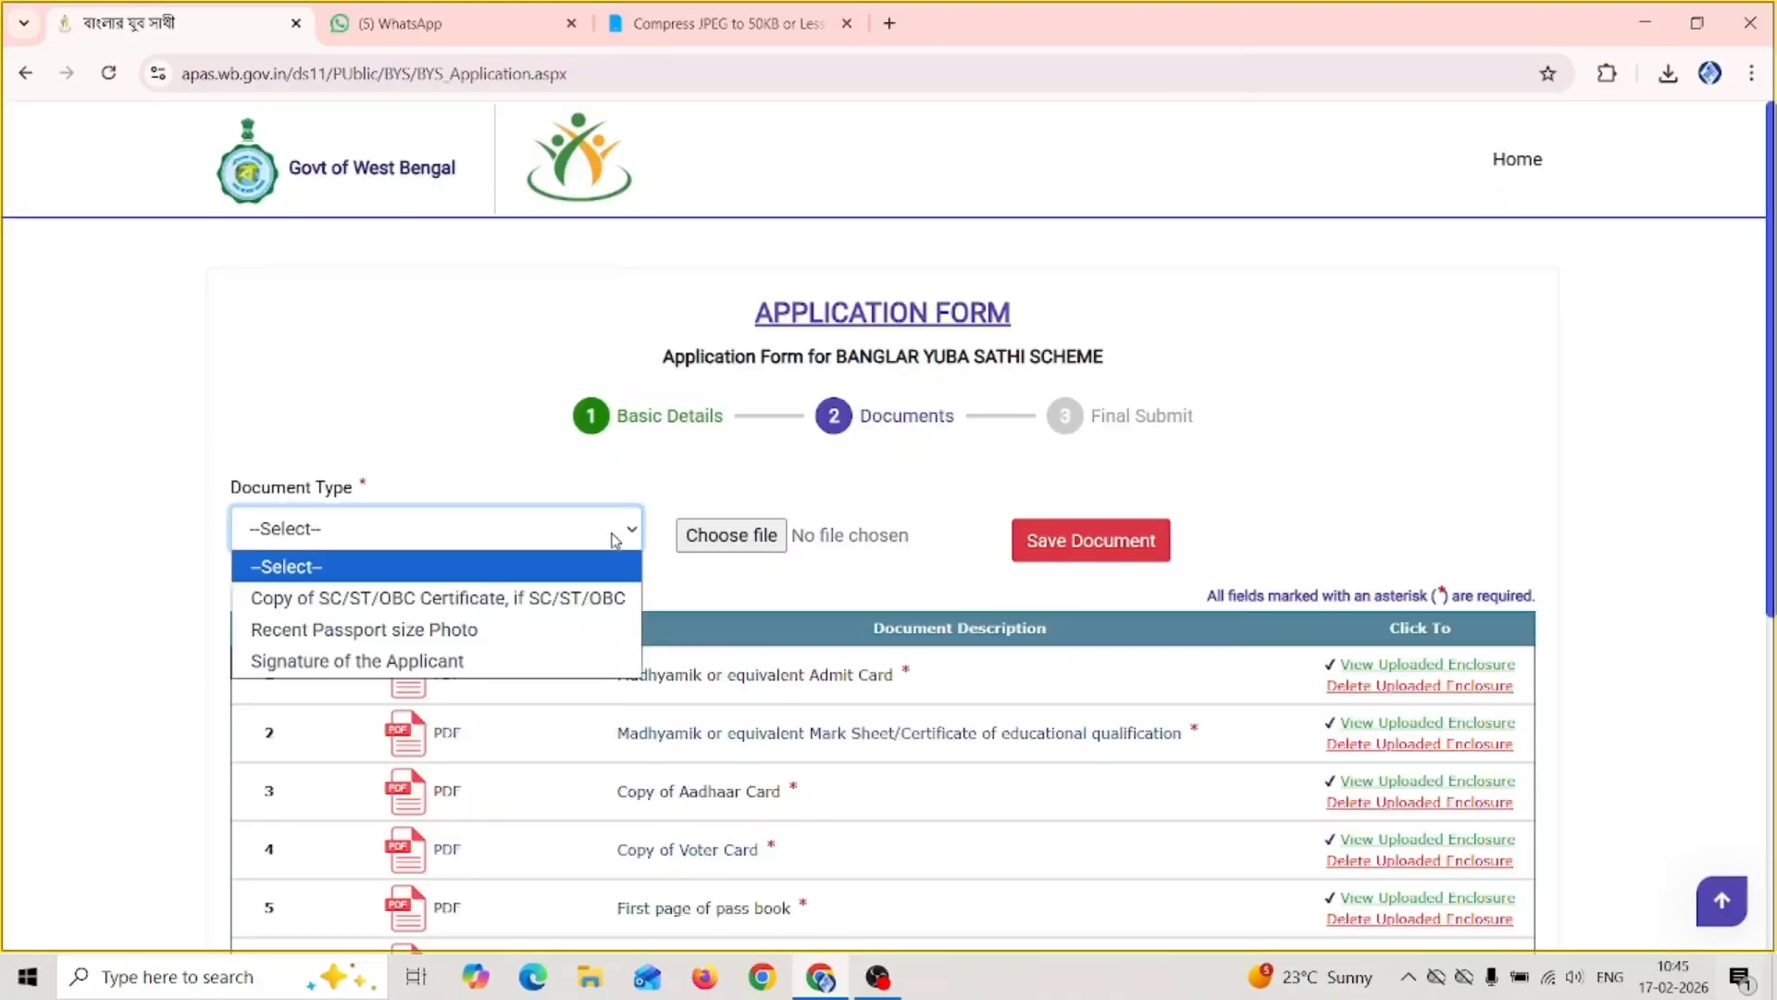
left_click(518, 597)
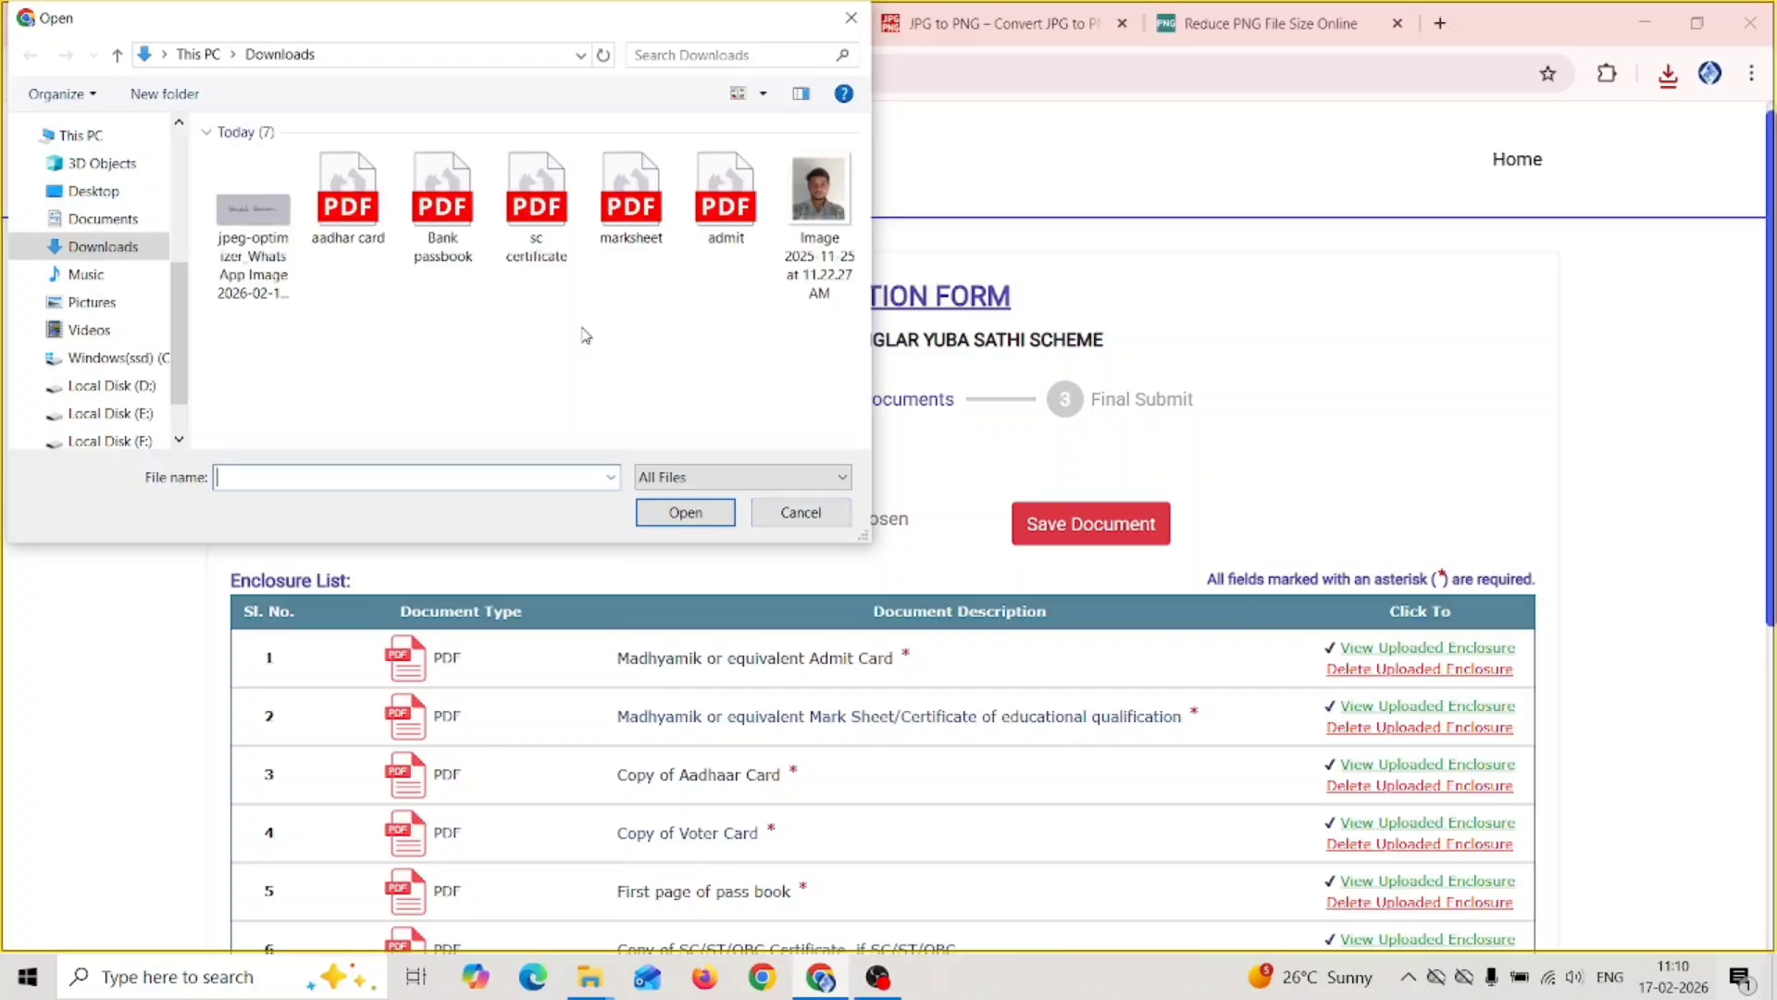
left_click(251, 227)
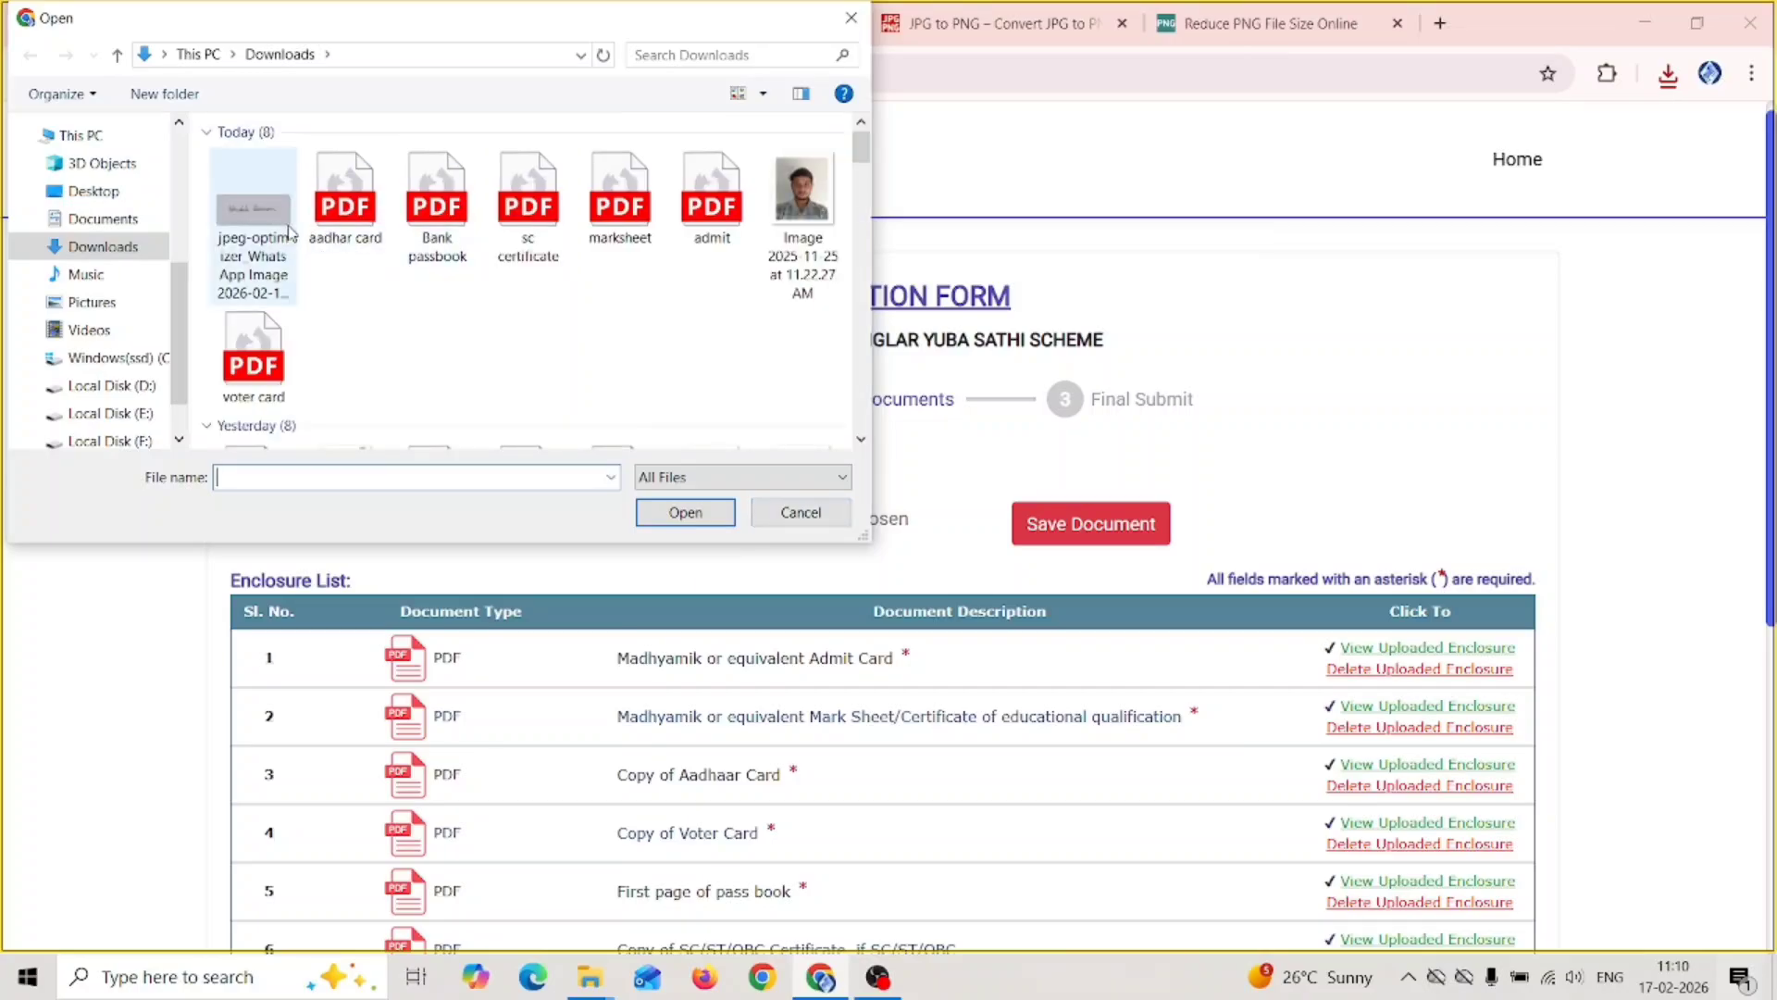
left_click(685, 512)
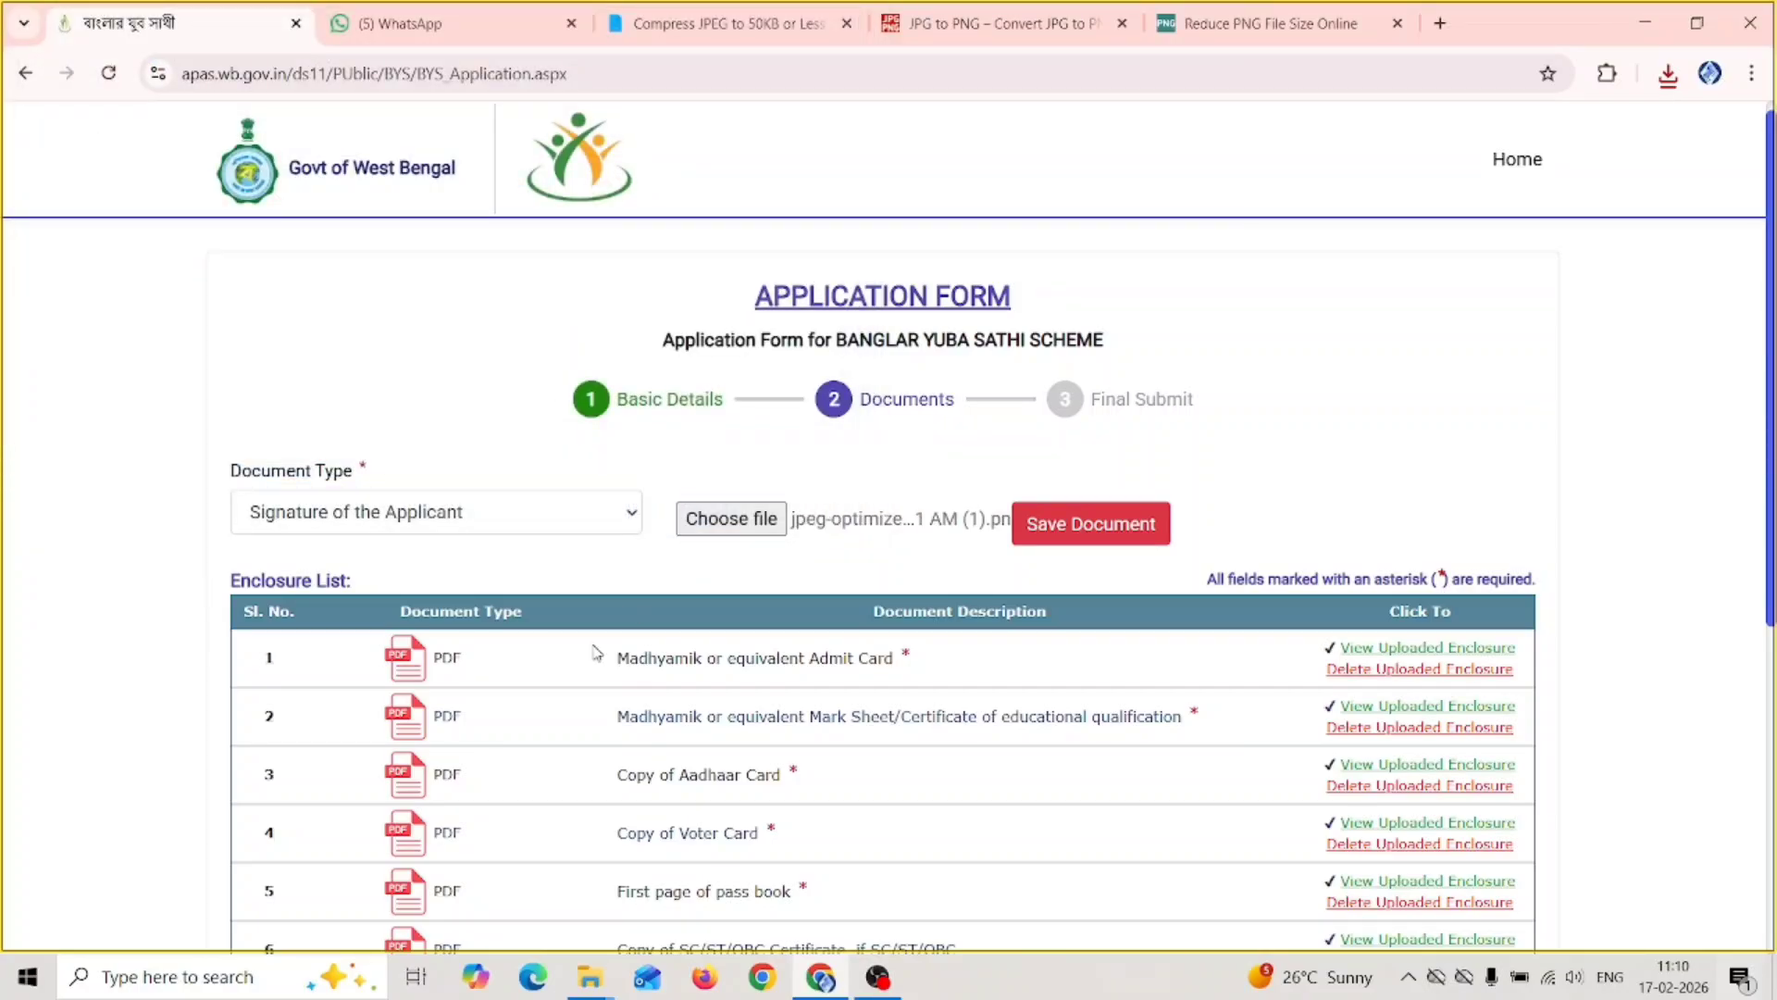